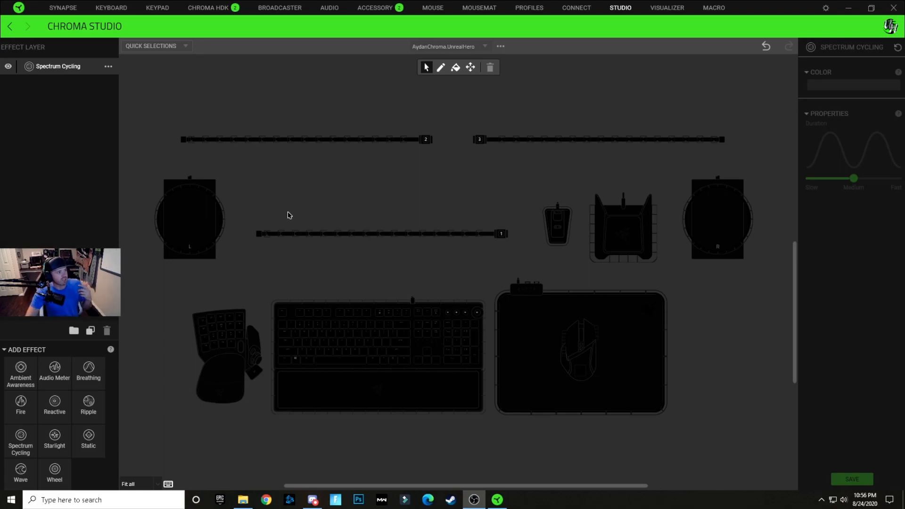
{"action": "left_click", "coordinate": [502, 47]}
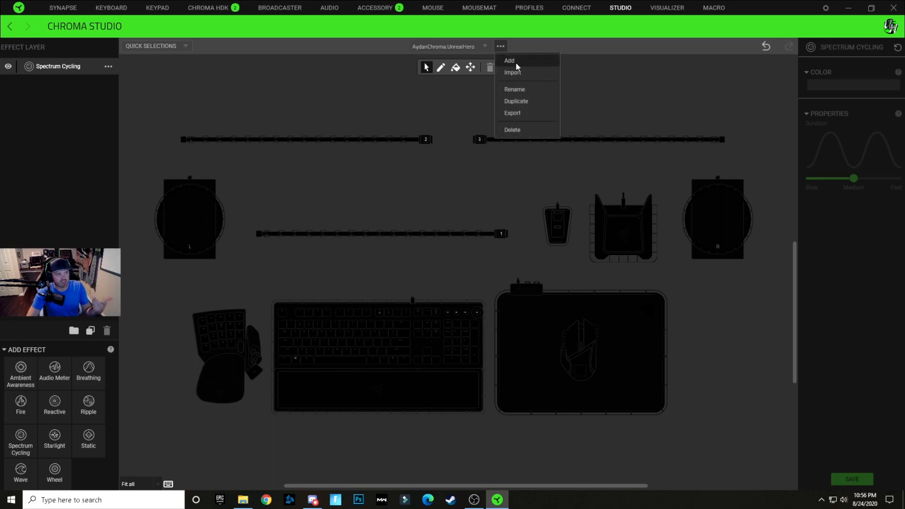
{"action": "left_click", "coordinate": [218, 110]}
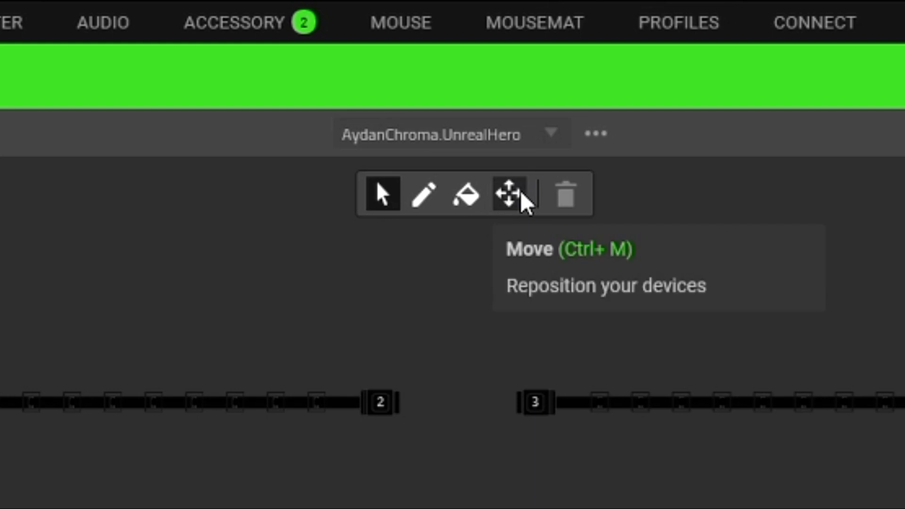
{"action": "left_click", "coordinate": [470, 67]}
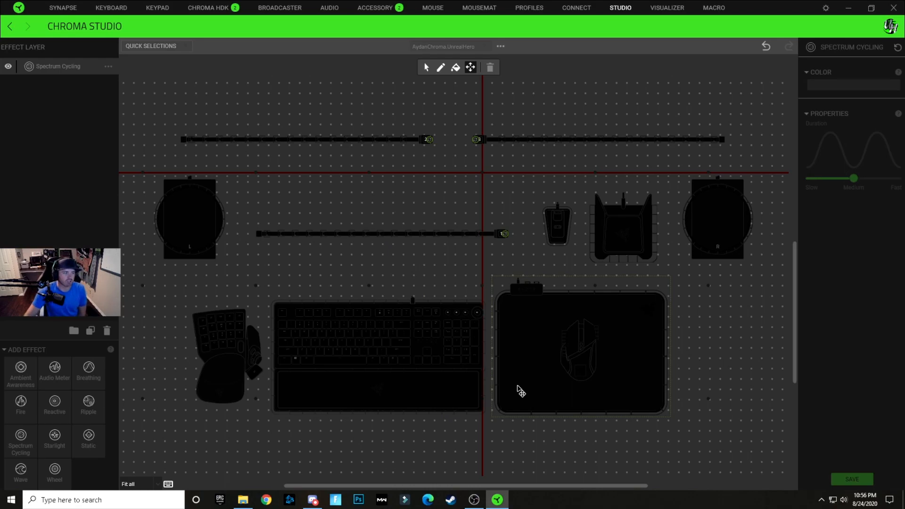
Change the effect of the Spectrum Cycling layer to Wave.
{"action": "left_click", "coordinate": [51, 66]}
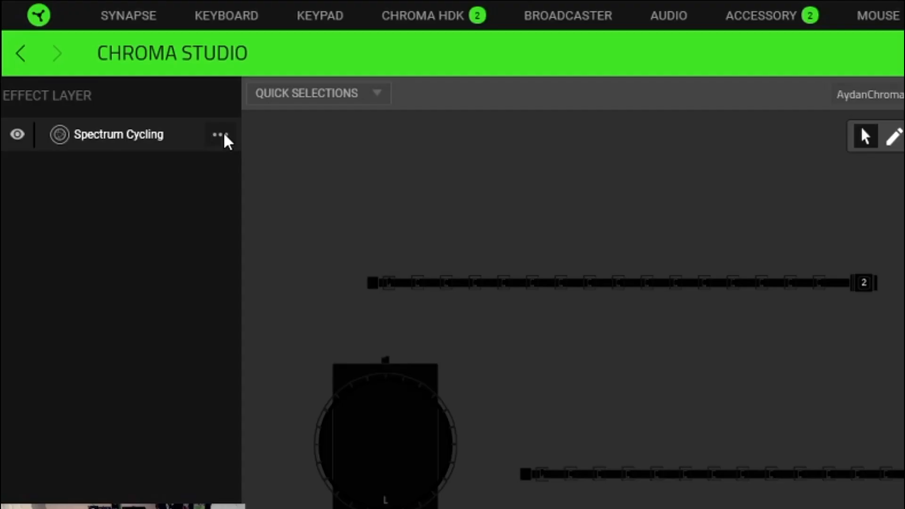
{"action": "left_click", "coordinate": [108, 66]}
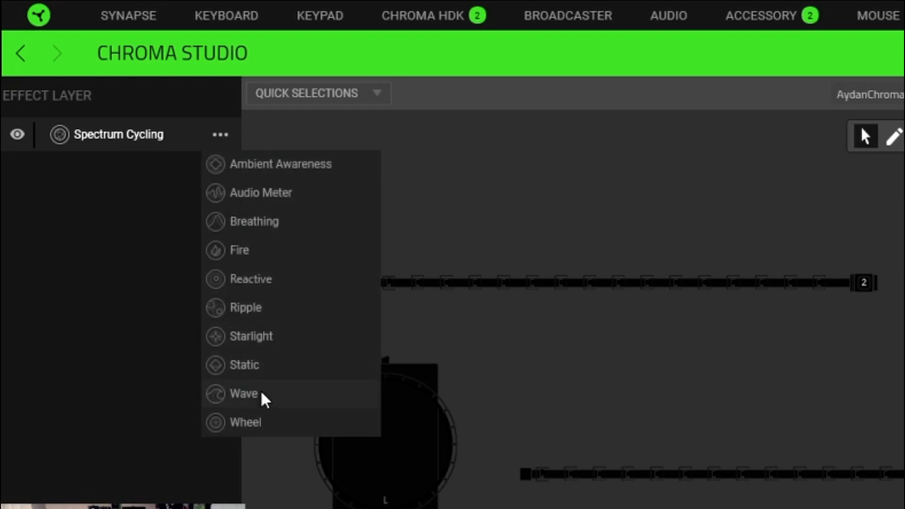
{"action": "left_click", "coordinate": [262, 394]}
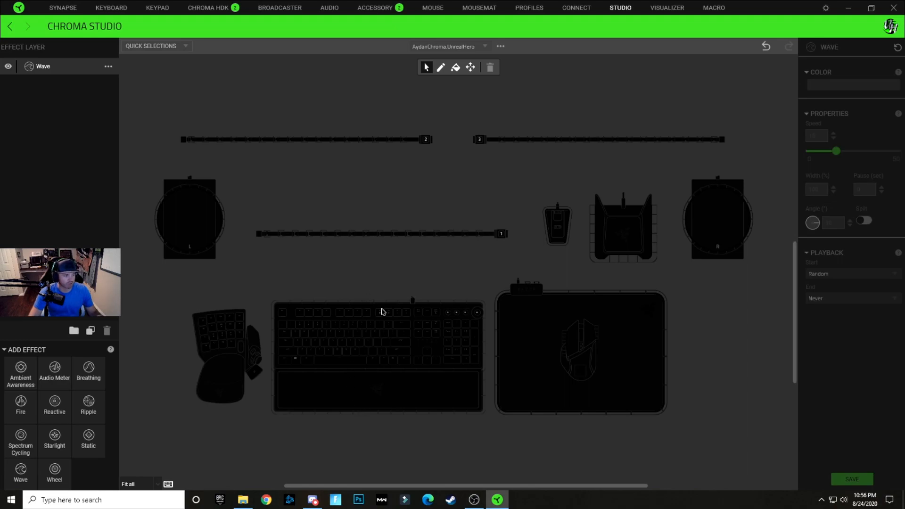
Select all the keys of the keyboard for the Wave layer, leaving out the wrist rest and outer edge lighting.
{"action": "scroll", "coordinate": [346, 389], "scroll_direction": "up", "scroll_amount": 3}
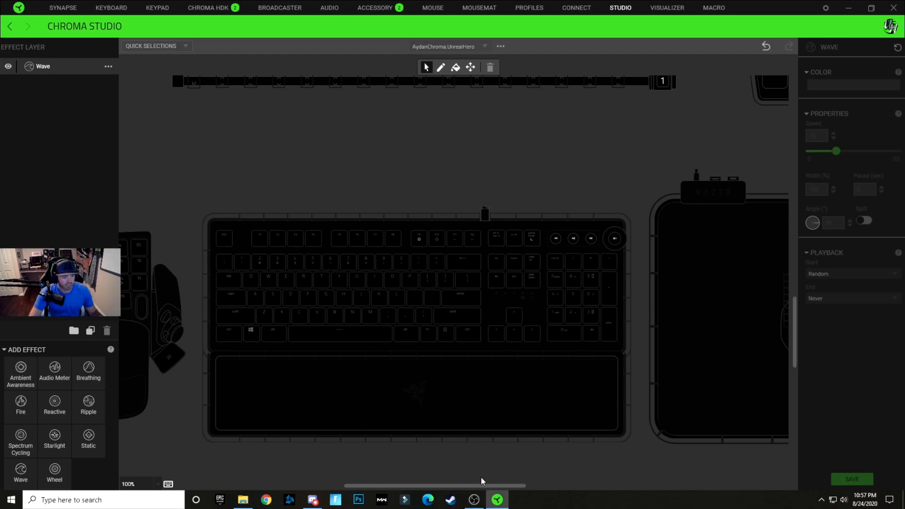
{"action": "left_click_drag", "start_coordinate": [485, 486], "coordinate": [471, 489]}
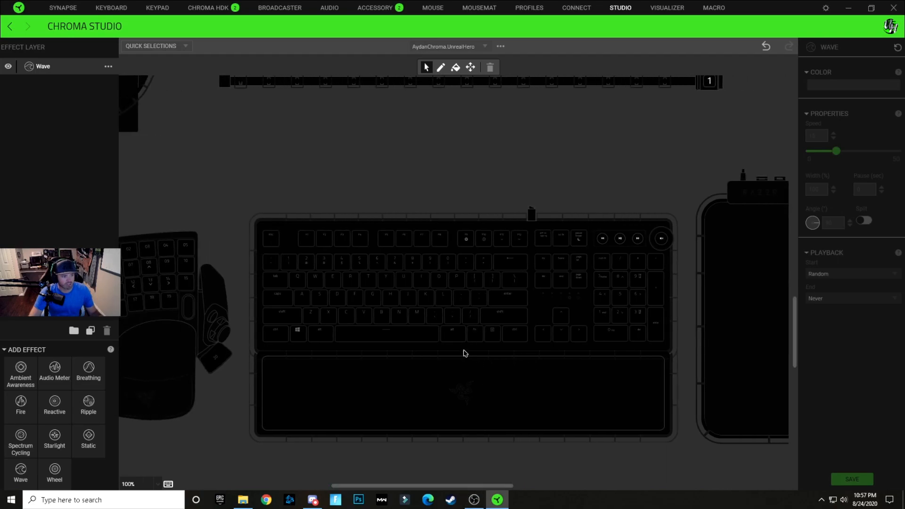
{"action": "scroll", "coordinate": [466, 355], "scroll_direction": "down", "scroll_amount": 1}
{"action": "scroll", "coordinate": [478, 370], "scroll_direction": "up", "scroll_amount": 1}
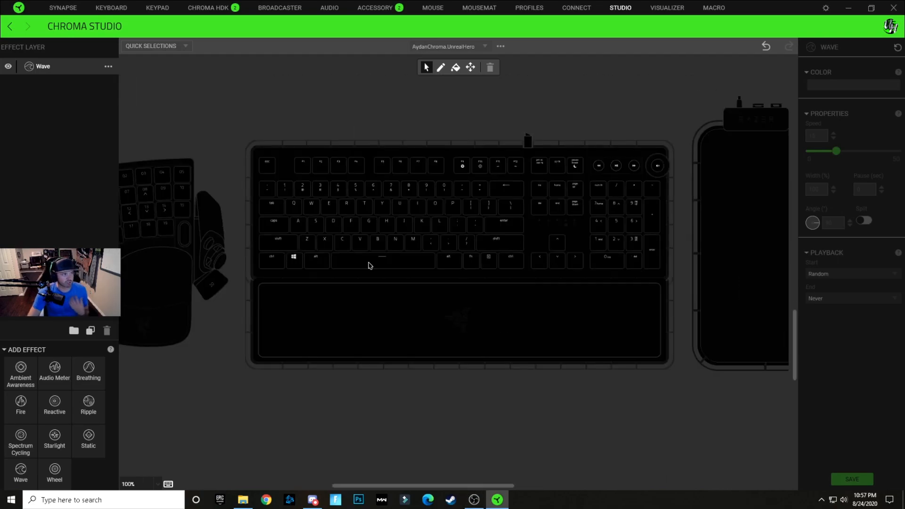
{"action": "left_click_drag", "start_coordinate": [269, 167], "coordinate": [661, 272]}
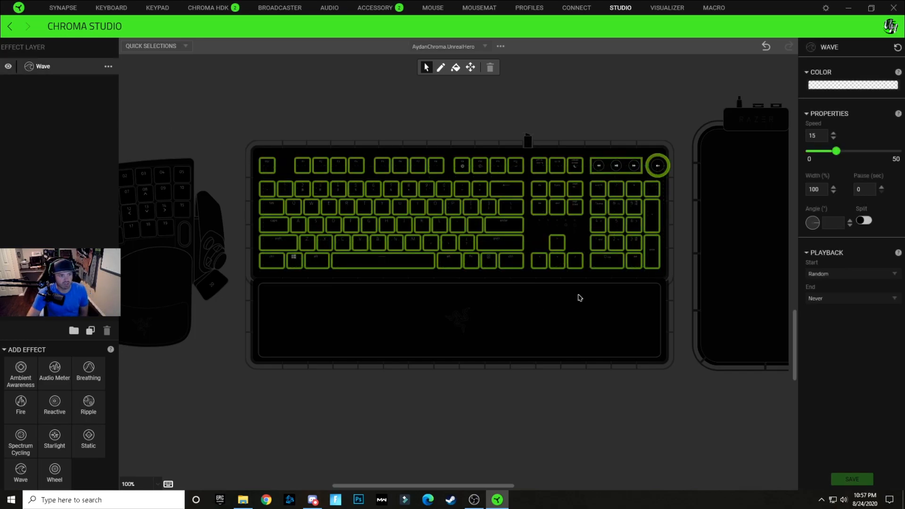
Apply the black-green-black gradient pattern to the selected keys and set its middle color stop to hex 050505.
{"action": "left_click", "coordinate": [845, 85]}
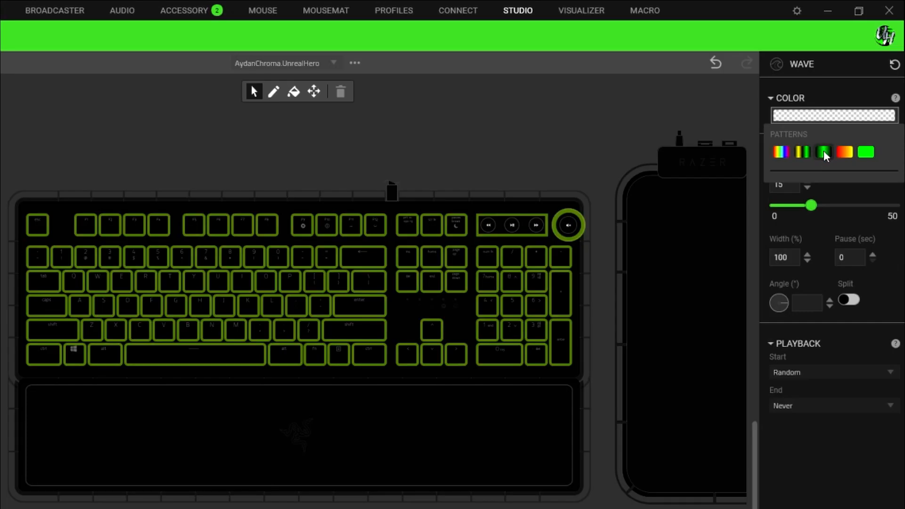
{"action": "left_click", "coordinate": [824, 151]}
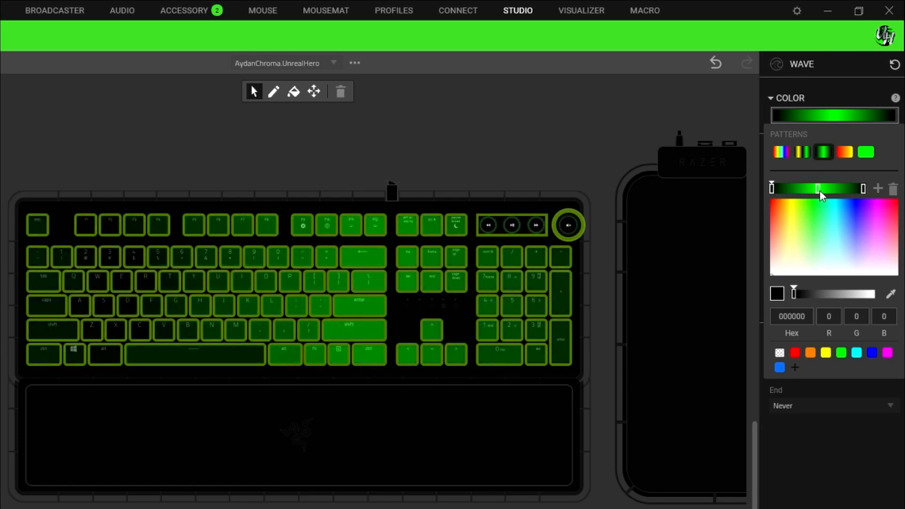
{"action": "left_click", "coordinate": [819, 189]}
{"action": "left_click", "coordinate": [806, 318]}
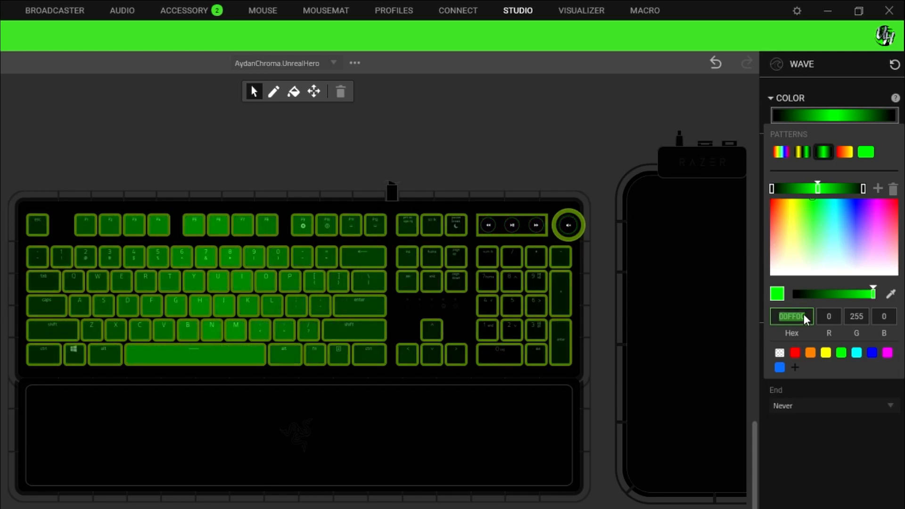
{"action": "type", "text": "05050"}
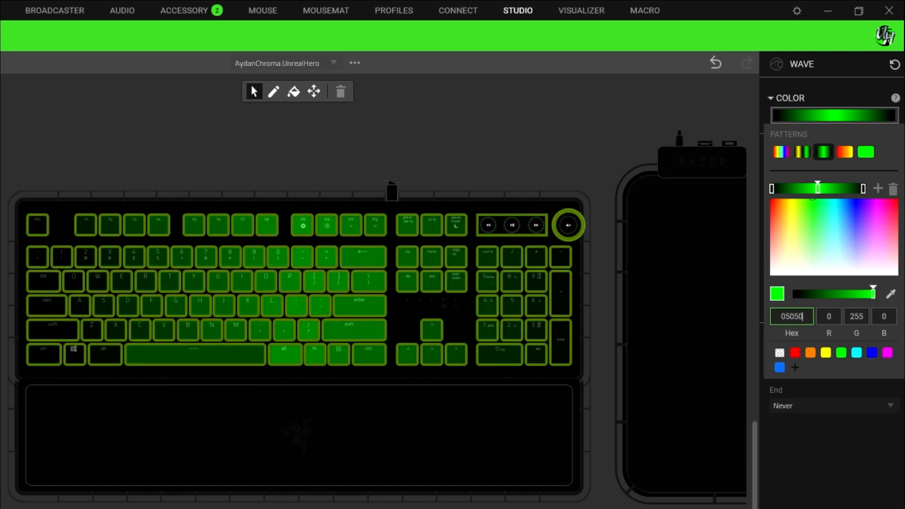
{"action": "type", "text": "5"}
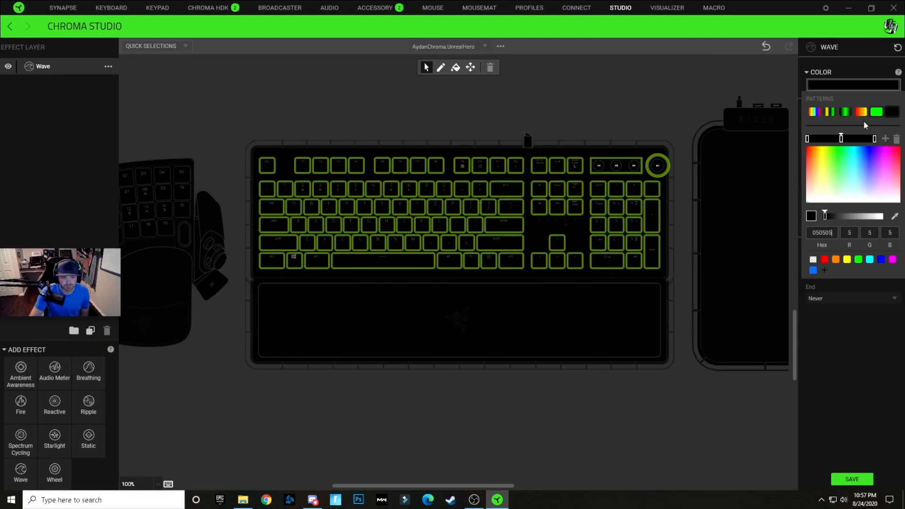
{"action": "left_click", "coordinate": [846, 341]}
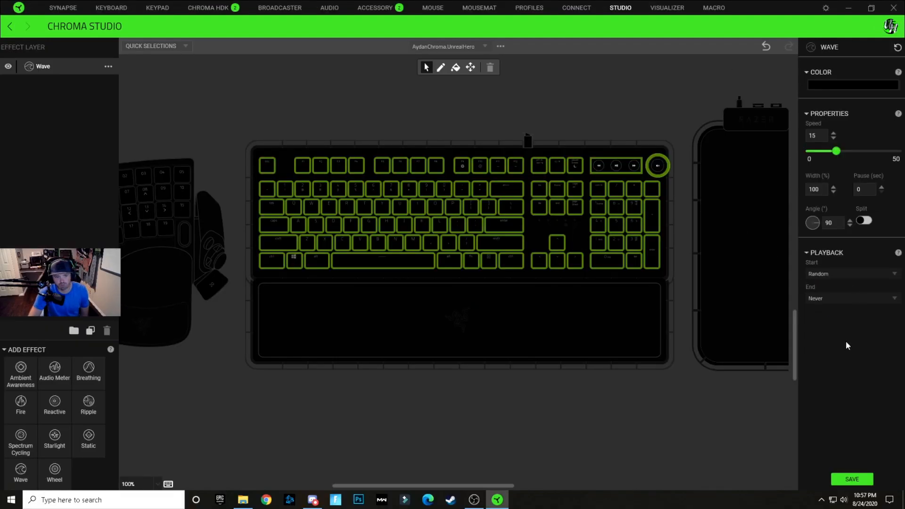
Set the wave's speed to 9 and its angle to 180°, with Split turned on.
{"action": "left_click", "coordinate": [834, 139]}
{"action": "left_click", "coordinate": [834, 139]}
{"action": "left_click", "coordinate": [834, 139]}
{"action": "left_click", "coordinate": [834, 139]}
{"action": "left_click", "coordinate": [834, 138]}
{"action": "left_click", "coordinate": [834, 139]}
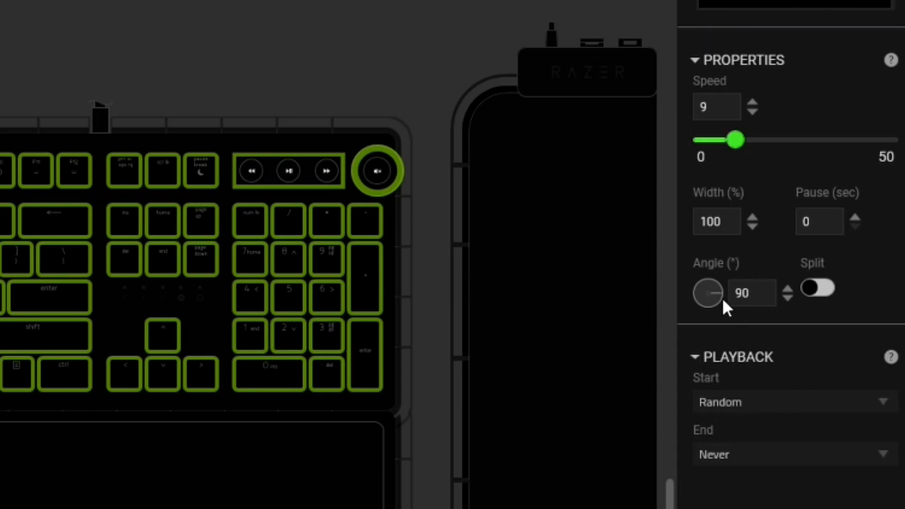
{"action": "left_click_drag", "start_coordinate": [717, 299], "coordinate": [710, 314]}
{"action": "left_click", "coordinate": [817, 288]}
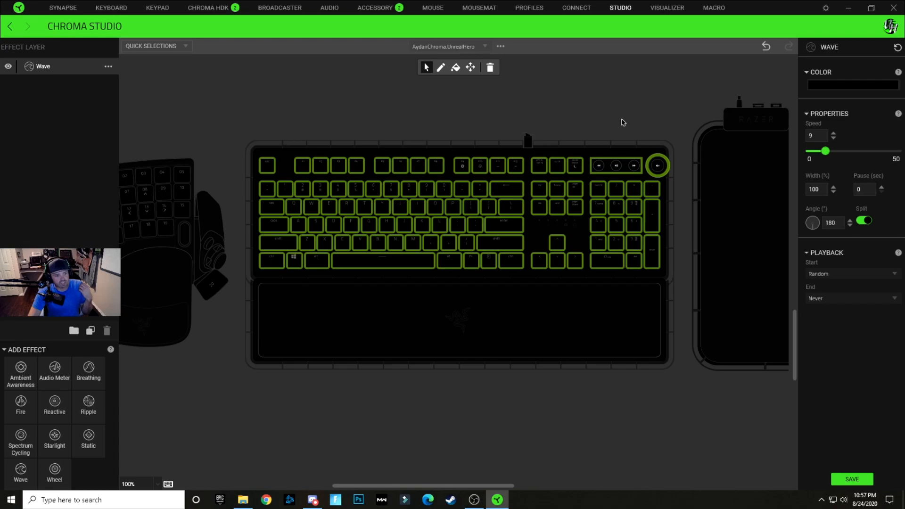
{"action": "left_click", "coordinate": [646, 119]}
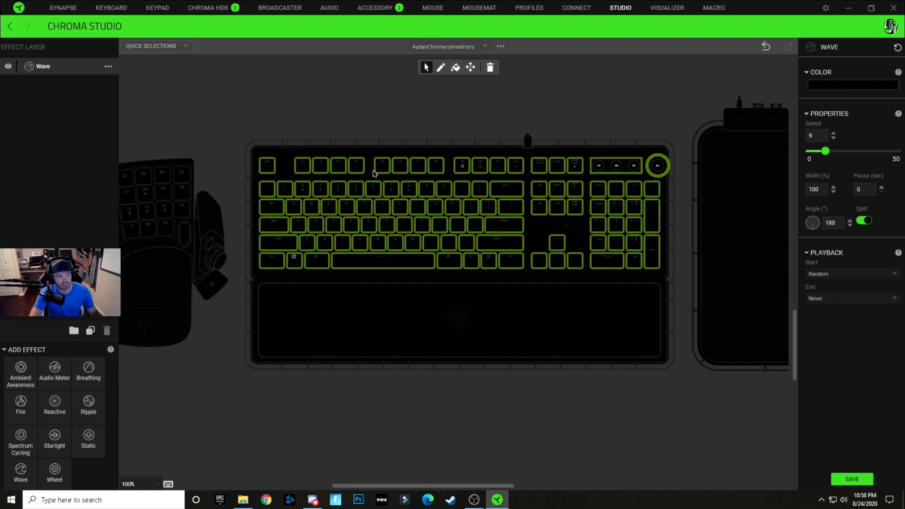
Deselect scattered individual keys across the whole keyboard, such as the tilde, Caps Lock, Windows, S and 2 keys.
{"action": "left_click", "coordinate": [264, 192]}
{"action": "left_click", "coordinate": [276, 229]}
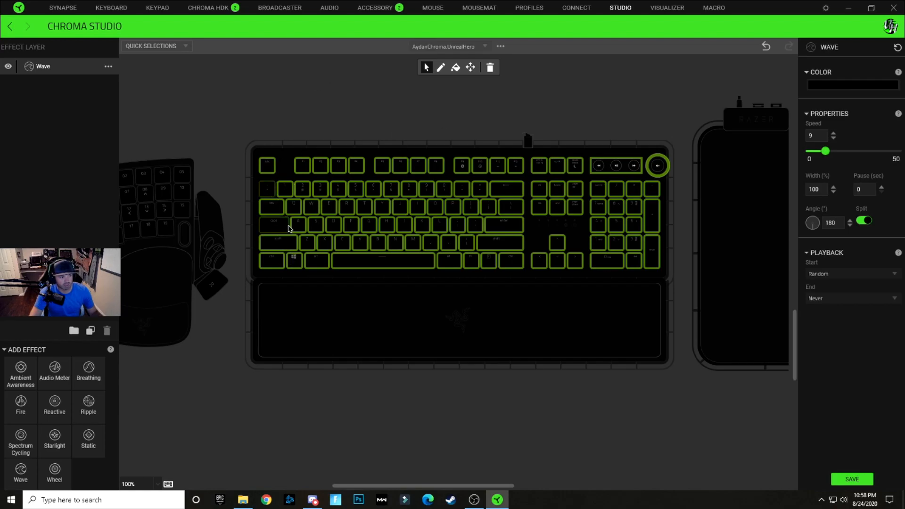
{"action": "left_click", "coordinate": [297, 260]}
{"action": "left_click", "coordinate": [318, 231]}
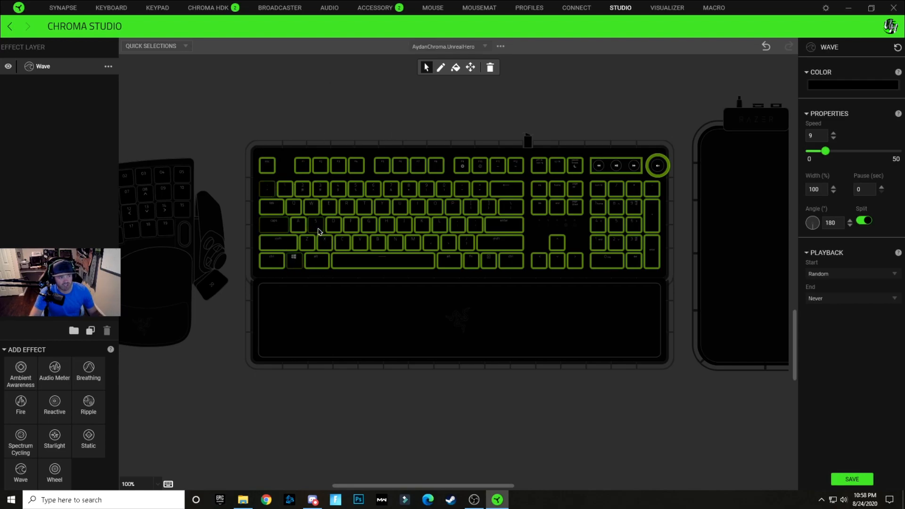
{"action": "left_click", "coordinate": [306, 193]}
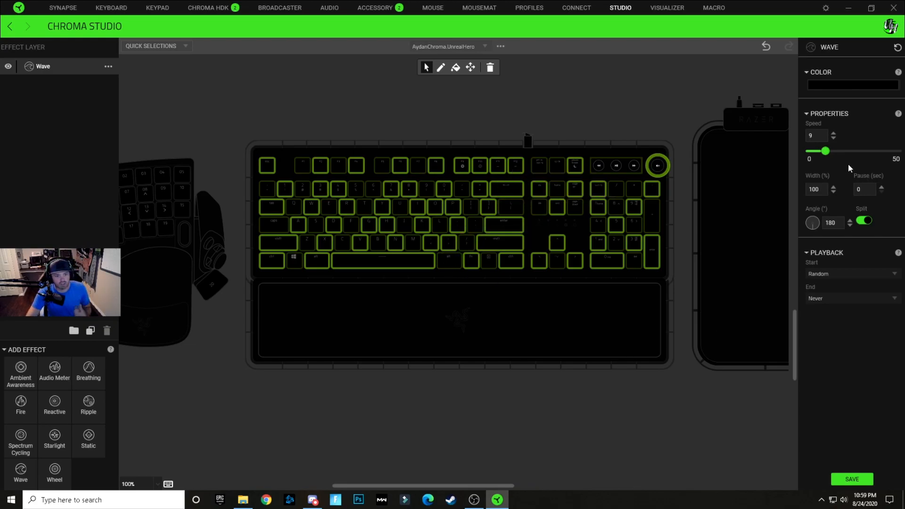
Set the first and last color stops of the remaining selected keys' gradient to hex 050505.
{"action": "left_click", "coordinate": [853, 86]}
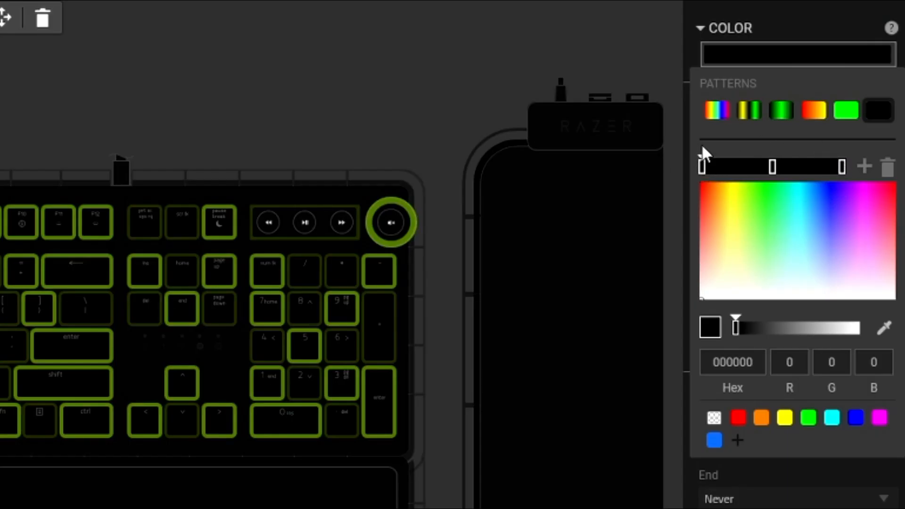
{"action": "left_click", "coordinate": [748, 357]}
{"action": "type", "text": "050"}
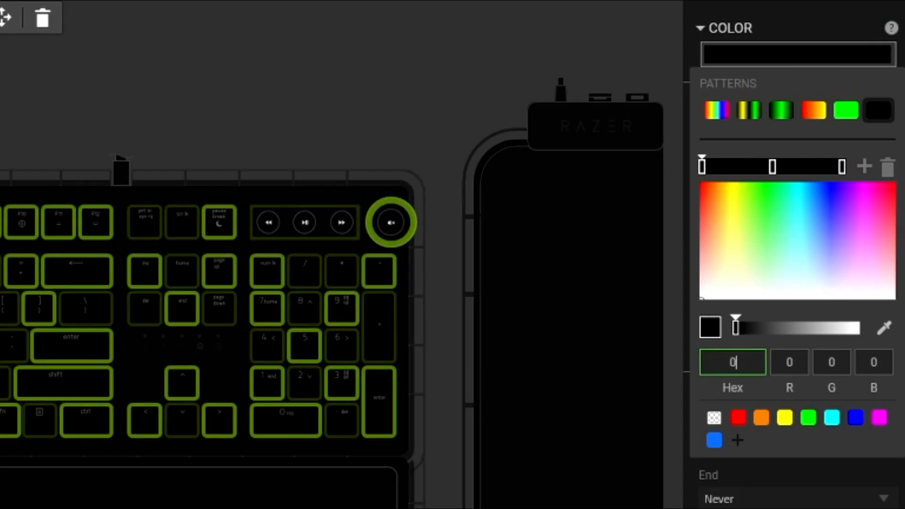
{"action": "type", "text": "505"}
{"action": "key", "text": "Return"}
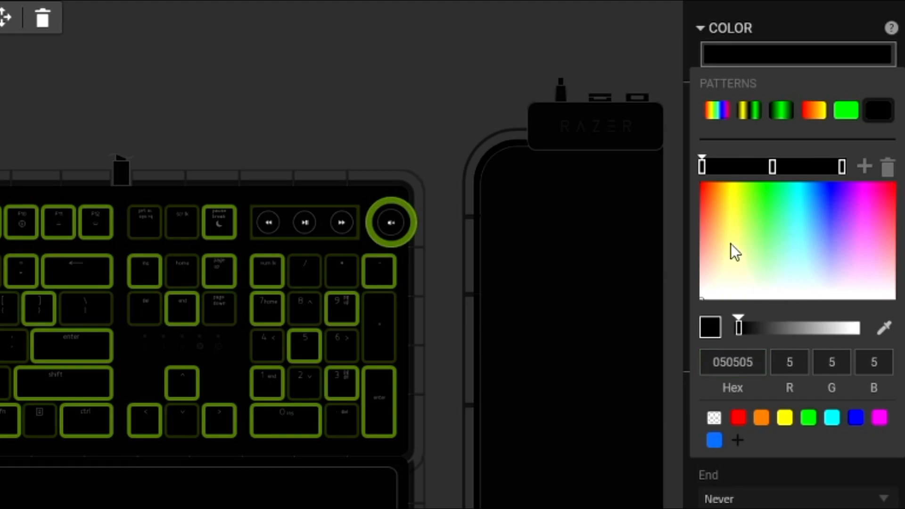
{"action": "left_click", "coordinate": [842, 168]}
{"action": "left_click", "coordinate": [738, 359]}
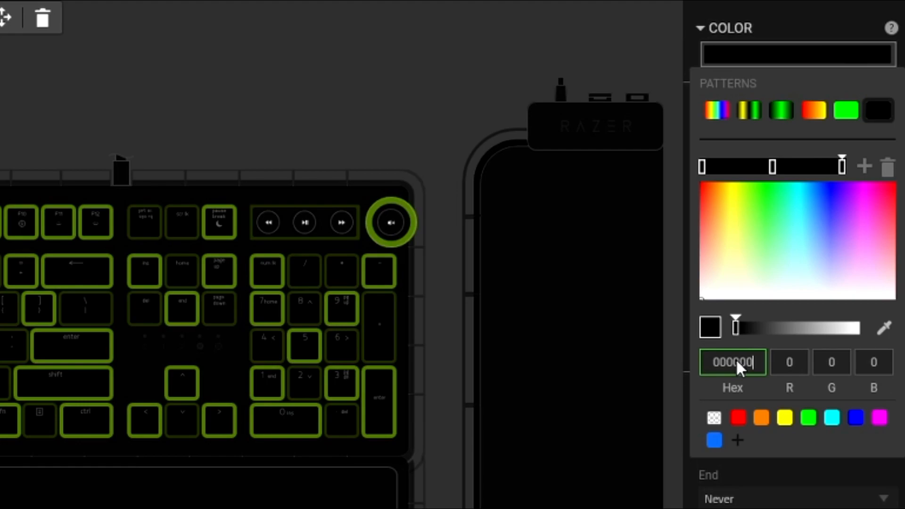
{"action": "type", "text": "050505"}
{"action": "key", "text": "Return"}
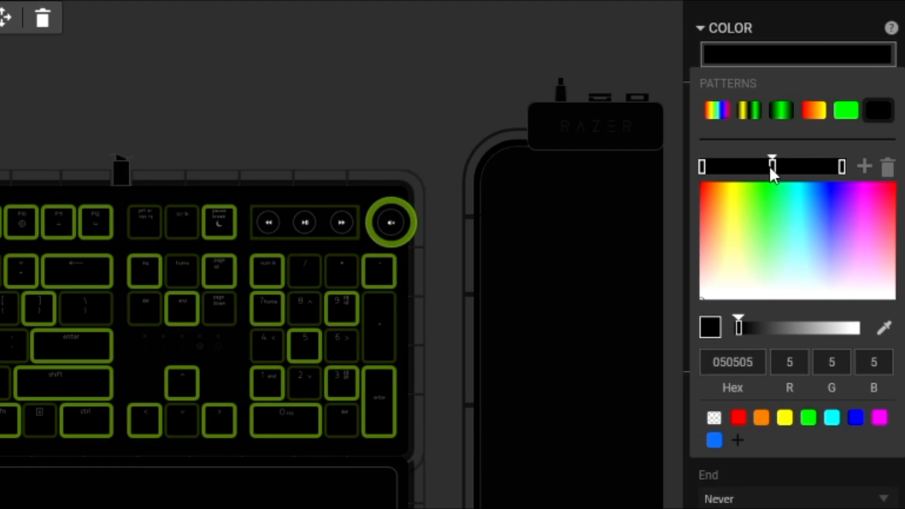
Set the gradient's middle color stop to hex 000000 and close the color editor.
{"action": "double_click", "coordinate": [738, 366]}
{"action": "type", "text": "000000"}
{"action": "key", "text": "Return"}
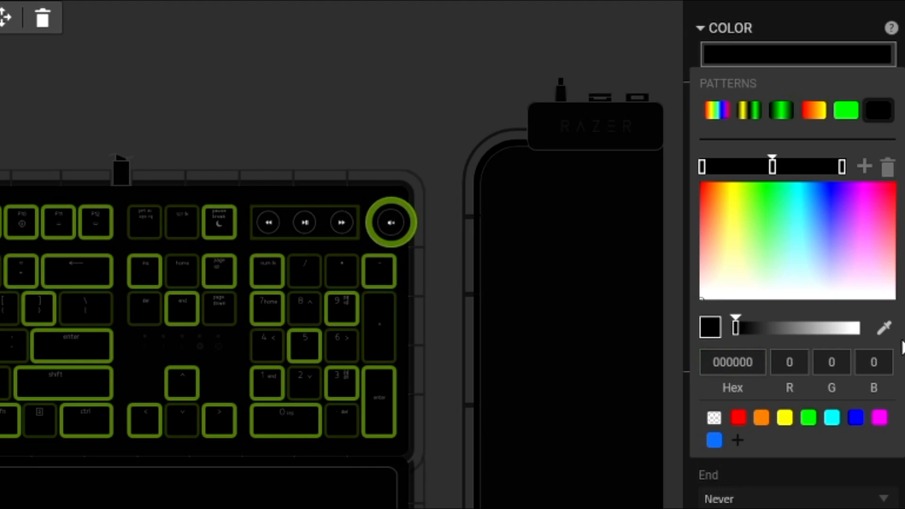
{"action": "left_click", "coordinate": [638, 143]}
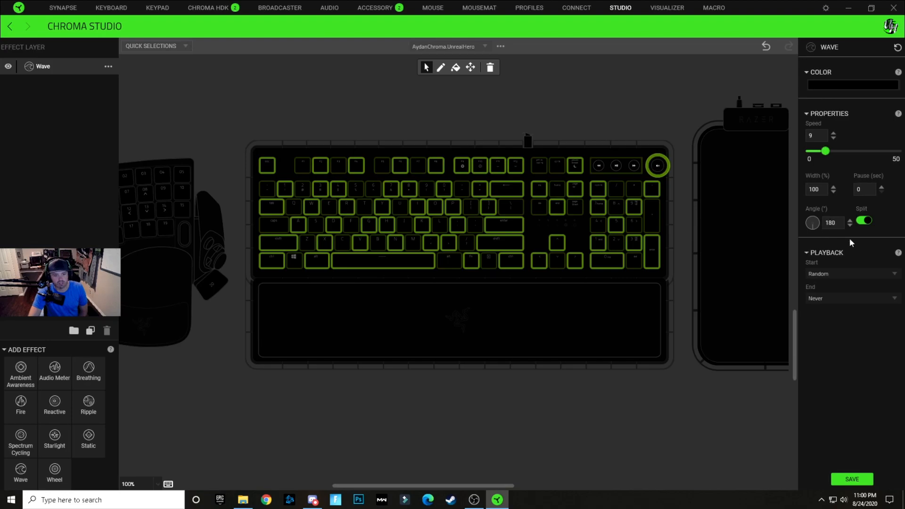
Set the wave's speed to 10 and its width to 105% for the selected keys, and save the effect.
{"action": "left_click", "coordinate": [834, 134]}
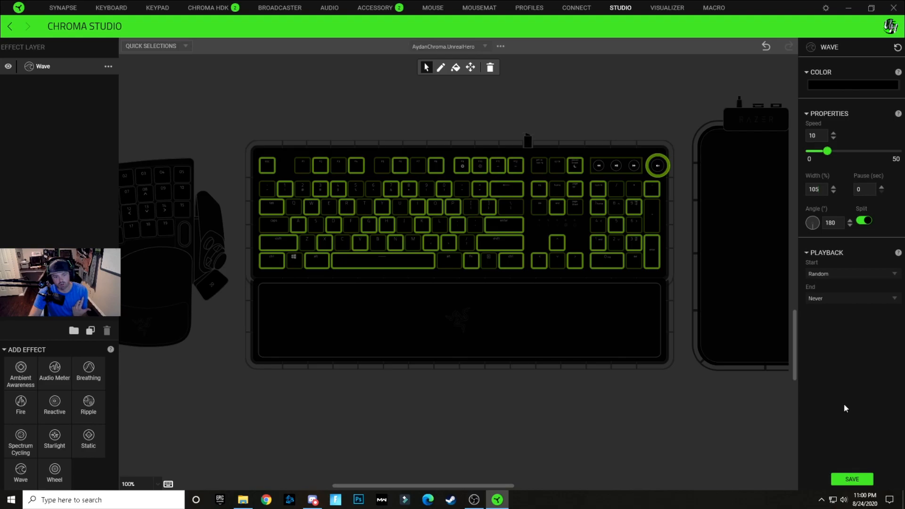
{"action": "left_click", "coordinate": [858, 481]}
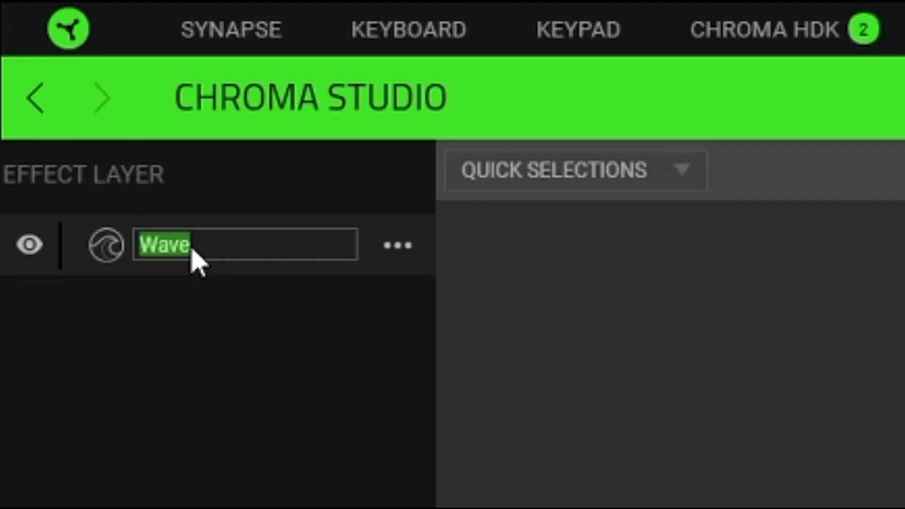
Rename the Wave effect layer as Background.
{"action": "type", "text": "Backghro"}
{"action": "key", "text": "BackSpace"}
{"action": "type", "text": "roung"}
{"action": "key", "text": "BackSpace"}
{"action": "type", "text": "d"}
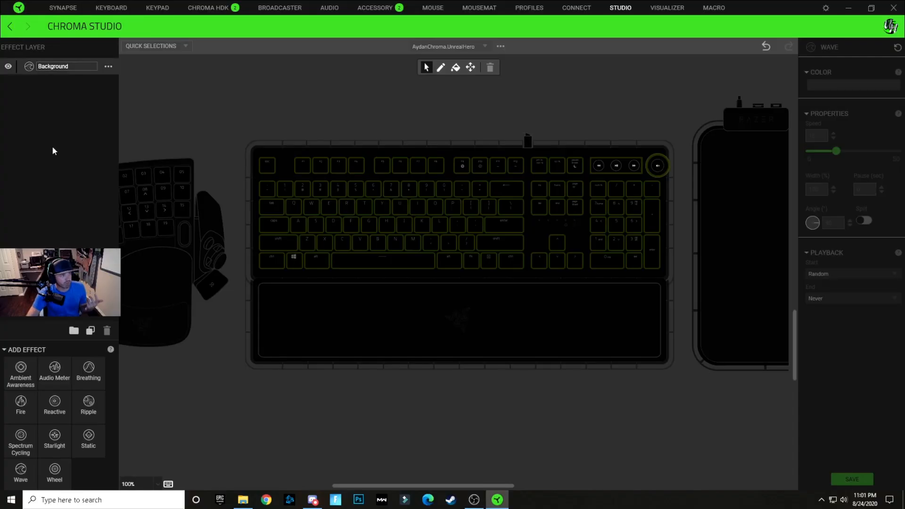
{"action": "key", "text": "Return"}
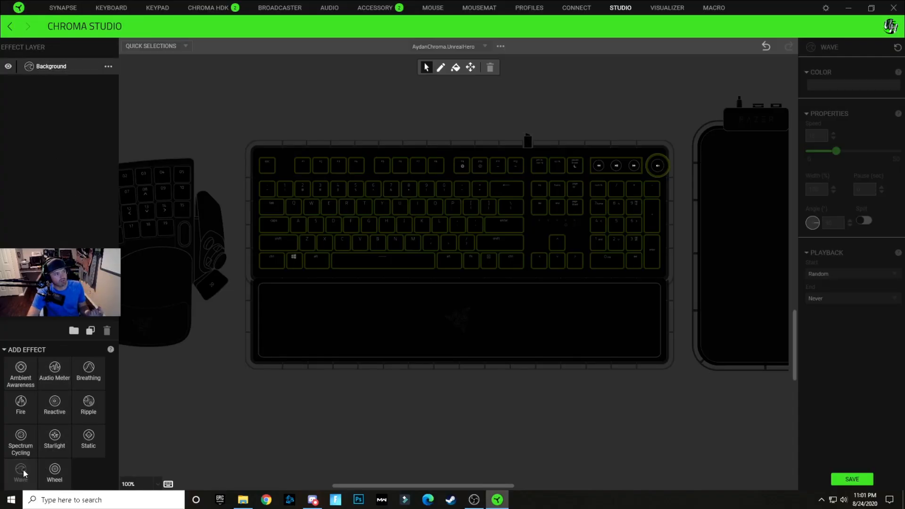
Add a Wave effect layer above Background and rename it as Logo.
{"action": "left_click_drag", "start_coordinate": [86, 96], "coordinate": [56, 80]}
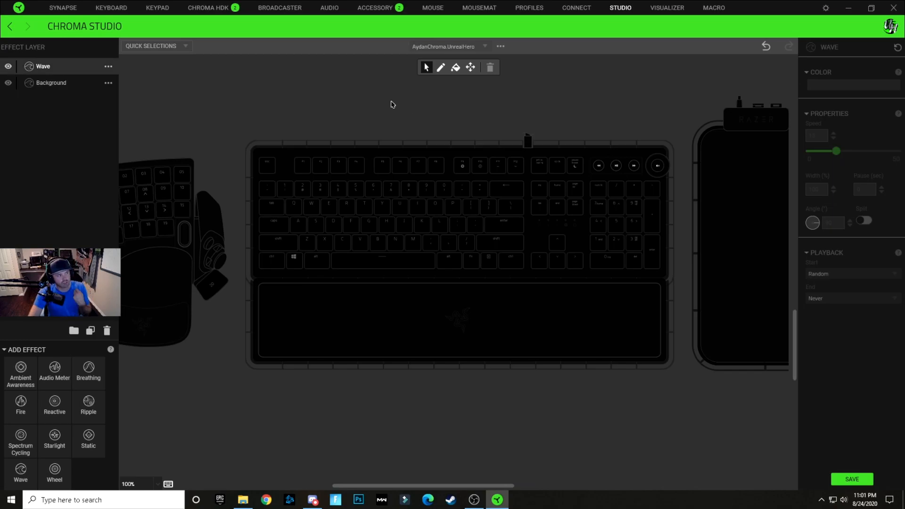
{"action": "double_click", "coordinate": [50, 66]}
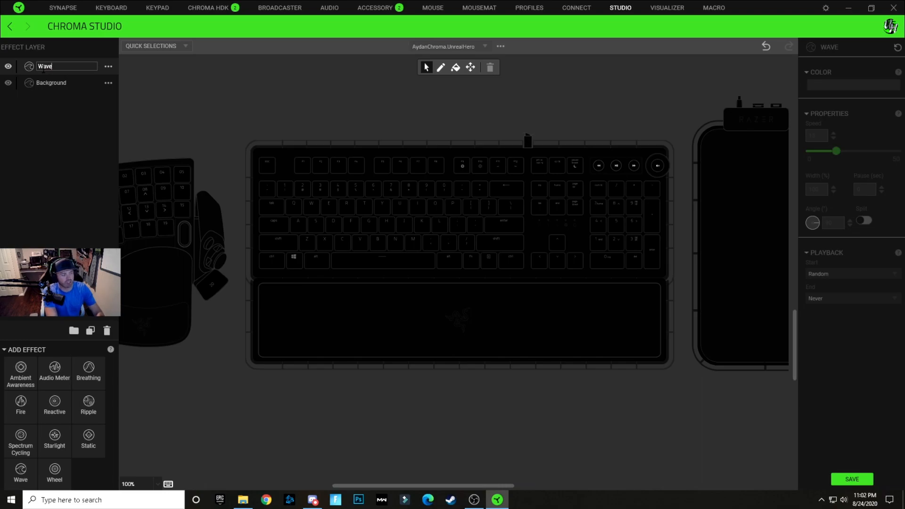
{"action": "key", "text": "BackSpace"}
{"action": "key", "text": "BackSpace"}
{"action": "key", "text": "BackSpace"}
{"action": "key", "text": "BackSpace"}
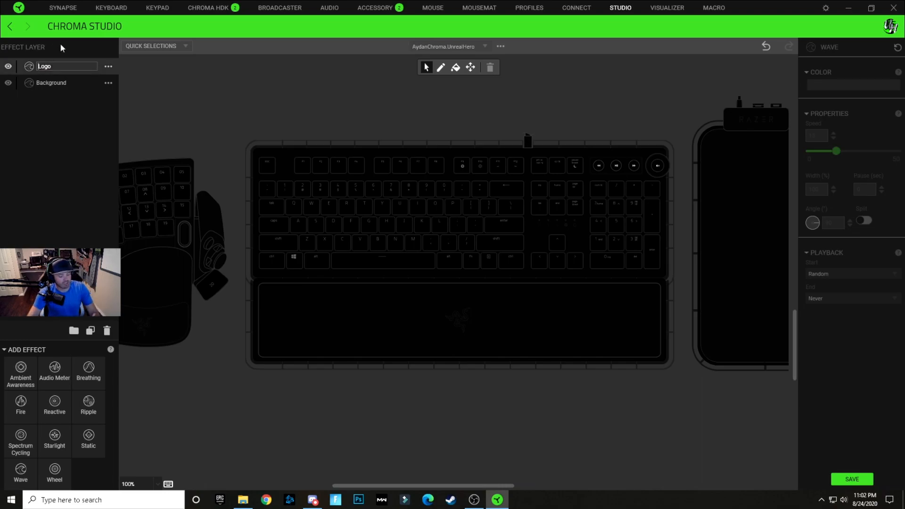
{"action": "left_click", "coordinate": [60, 168]}
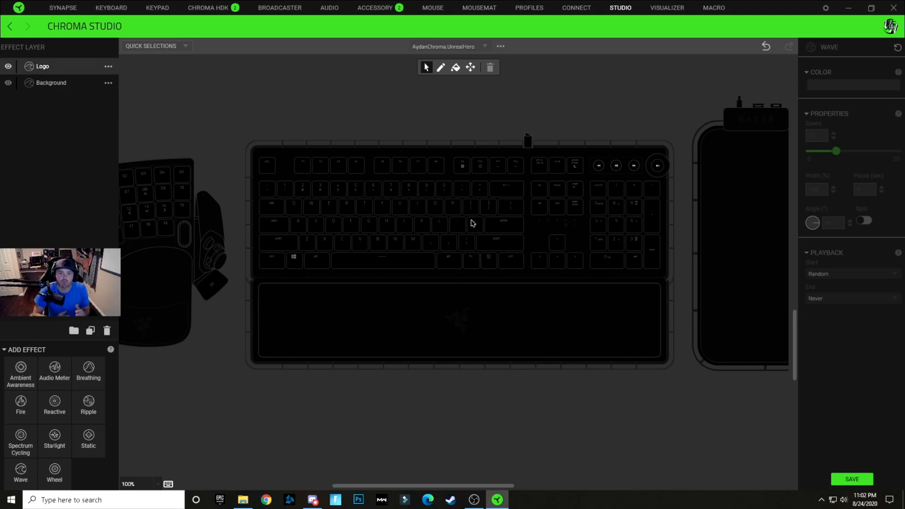
Select the V, G, Y, 7, U, J and M keys and apply the black-green-black gradient pattern to them.
{"action": "mouse_move", "coordinate": [473, 223]}
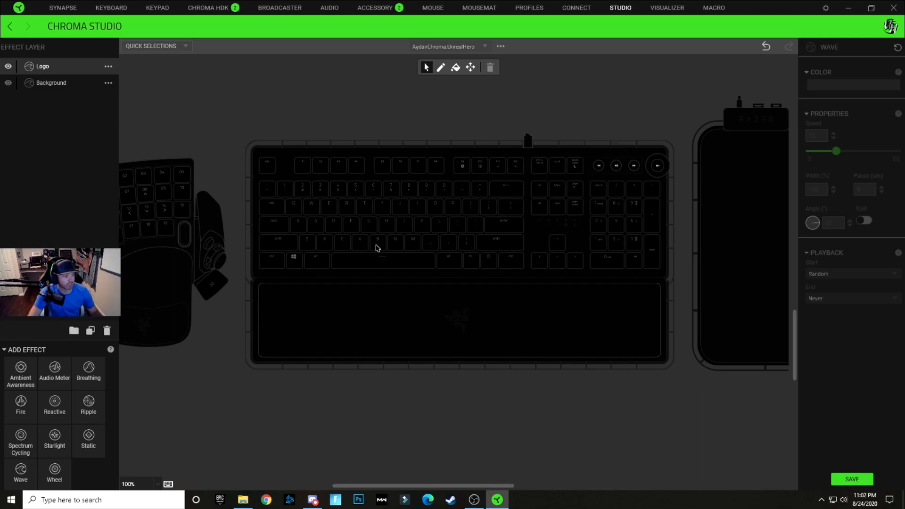
{"action": "left_click", "coordinate": [360, 243]}
{"action": "left_click", "coordinate": [369, 225]}
{"action": "left_click", "coordinate": [383, 206]}
{"action": "left_click", "coordinate": [390, 189]}
{"action": "left_click", "coordinate": [401, 207]}
{"action": "left_click", "coordinate": [406, 226]}
{"action": "left_click", "coordinate": [412, 243]}
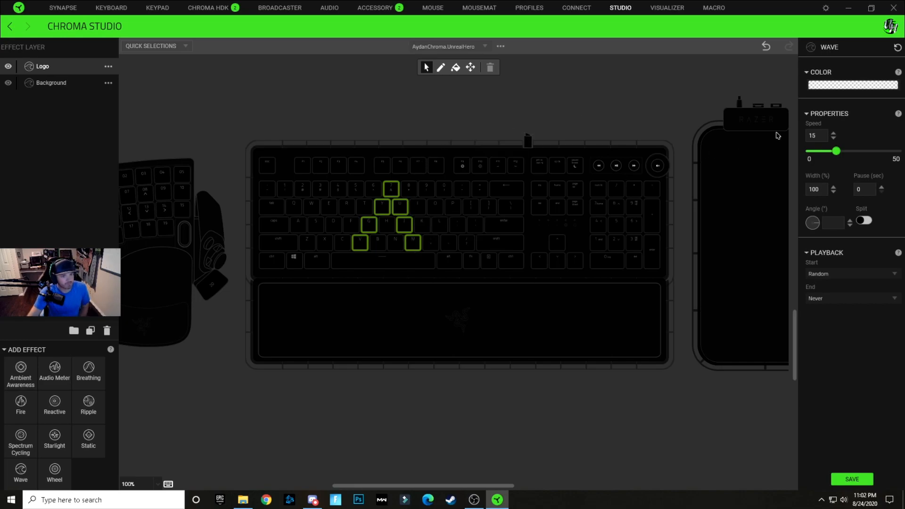
{"action": "left_click", "coordinate": [853, 87]}
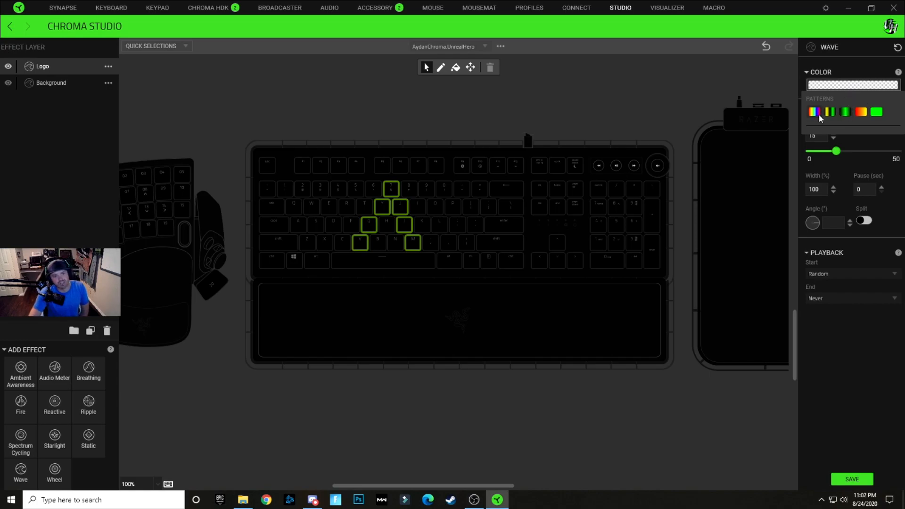
{"action": "left_click", "coordinate": [849, 111]}
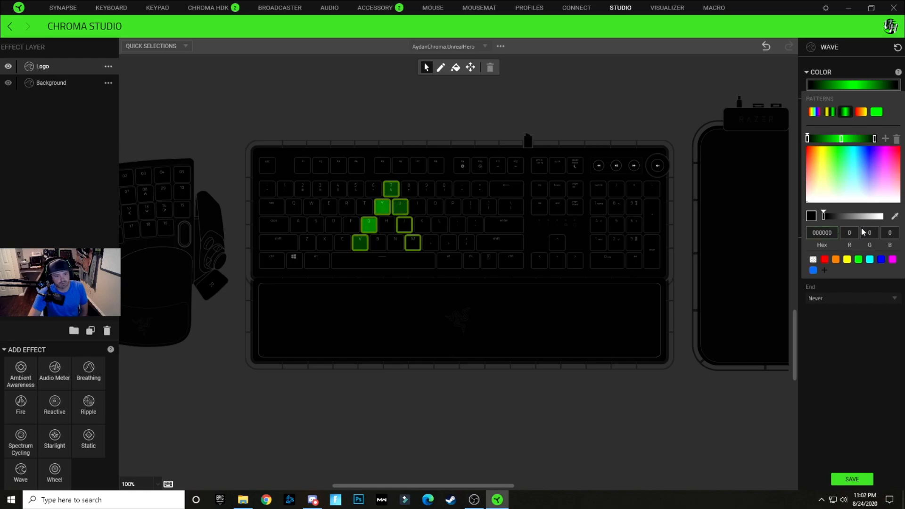
Set the first and last color stops of the selected keys' gradient to hex FFCA0A.
{"action": "left_click", "coordinate": [848, 261]}
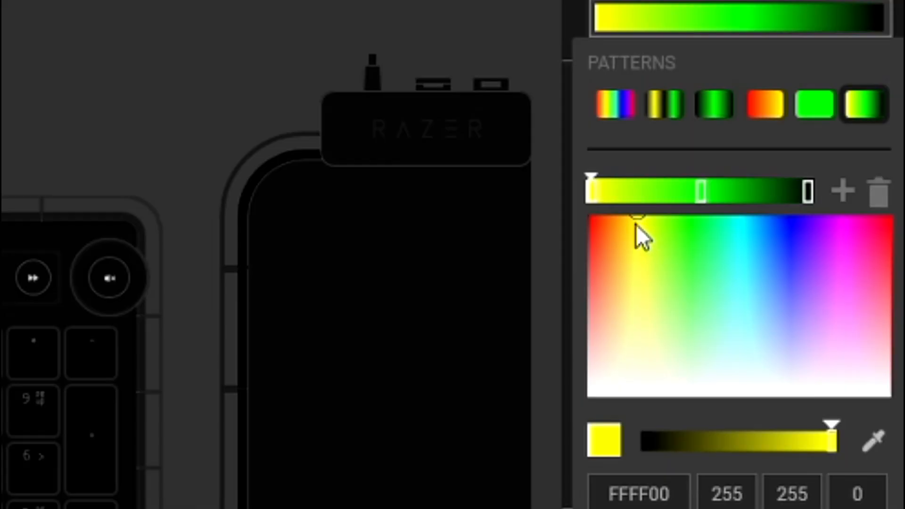
{"action": "left_click_drag", "start_coordinate": [635, 225], "coordinate": [630, 224]}
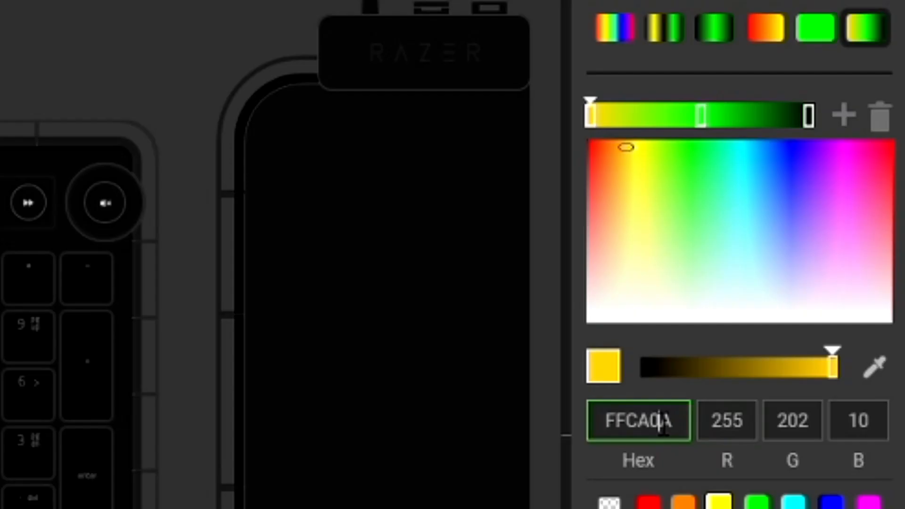
{"action": "double_click", "coordinate": [831, 235]}
{"action": "key", "text": "ctrl+c"}
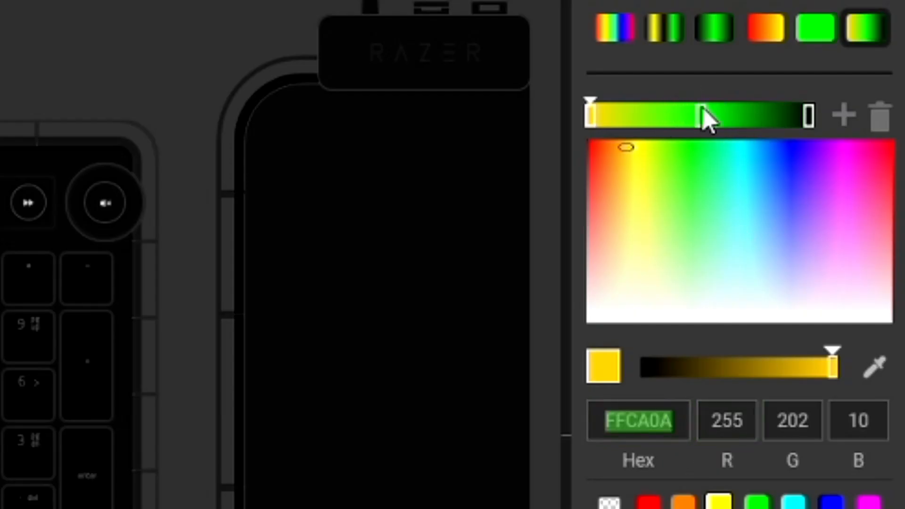
{"action": "left_click", "coordinate": [808, 117]}
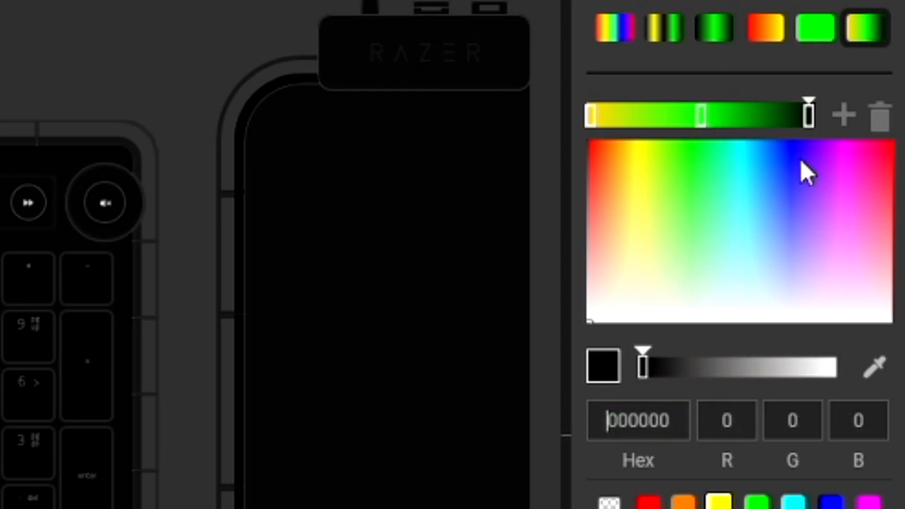
{"action": "double_click", "coordinate": [664, 424]}
{"action": "key", "text": "ctrl+v"}
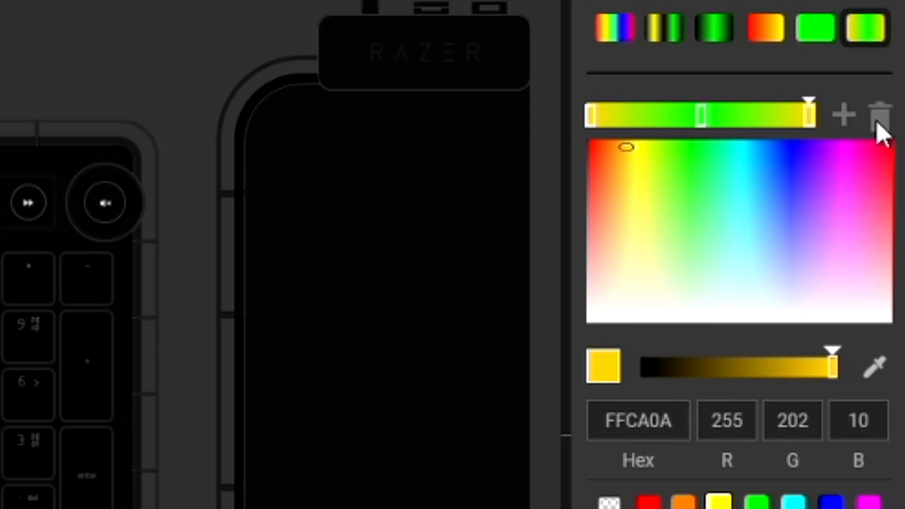
Set the gradient's middle color stop to FFCA0A, darken it to hex 785E05, and close the color editor.
{"action": "left_click", "coordinate": [702, 124]}
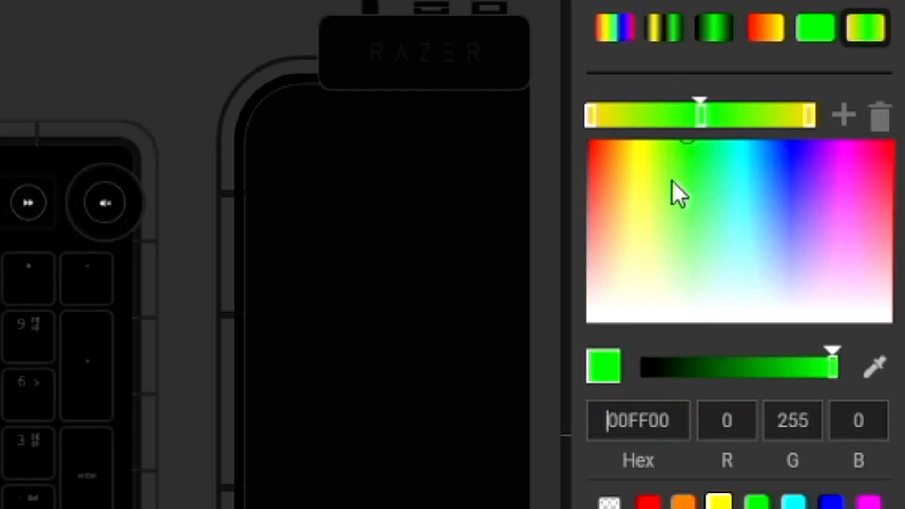
{"action": "double_click", "coordinate": [660, 420]}
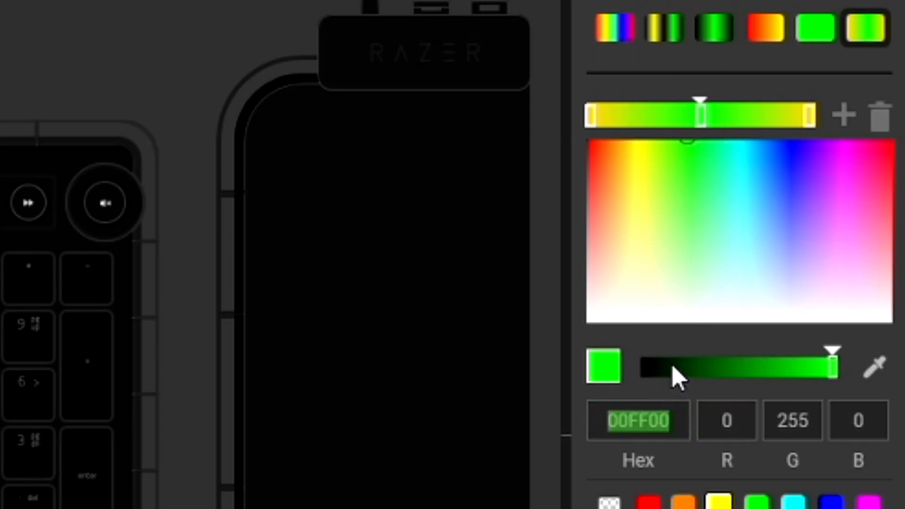
{"action": "key", "text": "ctrl+v"}
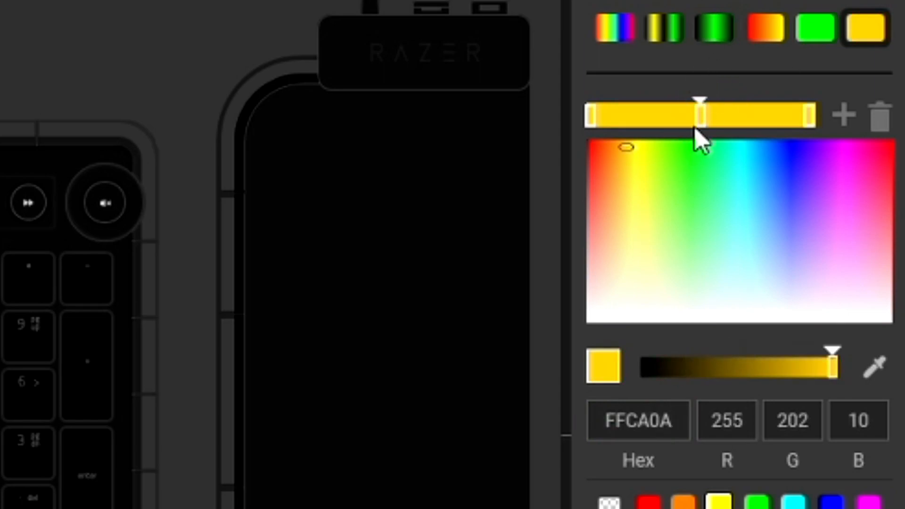
{"action": "left_click_drag", "start_coordinate": [833, 367], "coordinate": [727, 383]}
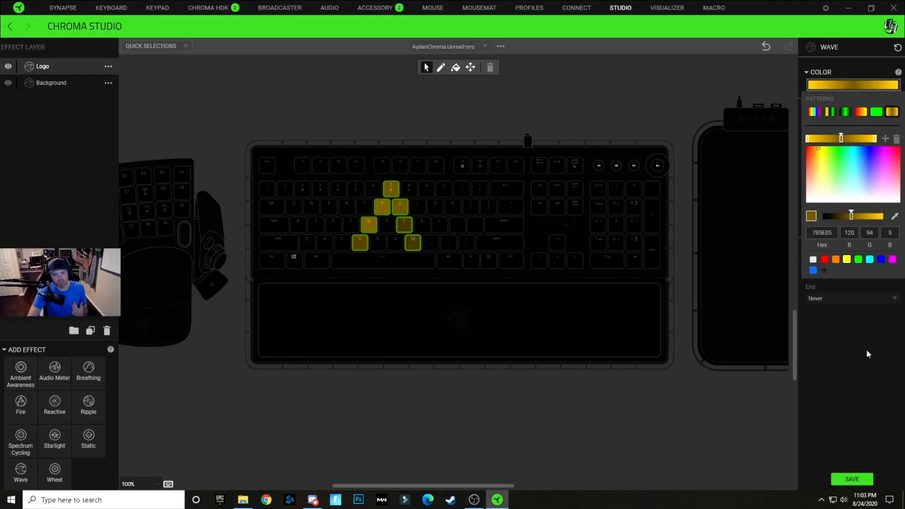
{"action": "left_click", "coordinate": [866, 349]}
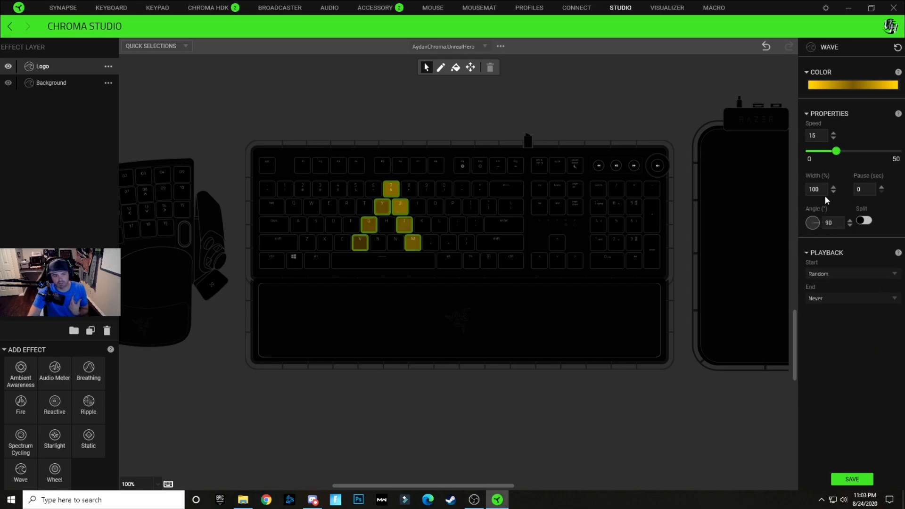
Set the Logo wave's speed to 8 and turn on Split for the selected keys.
{"action": "left_click", "coordinate": [834, 139]}
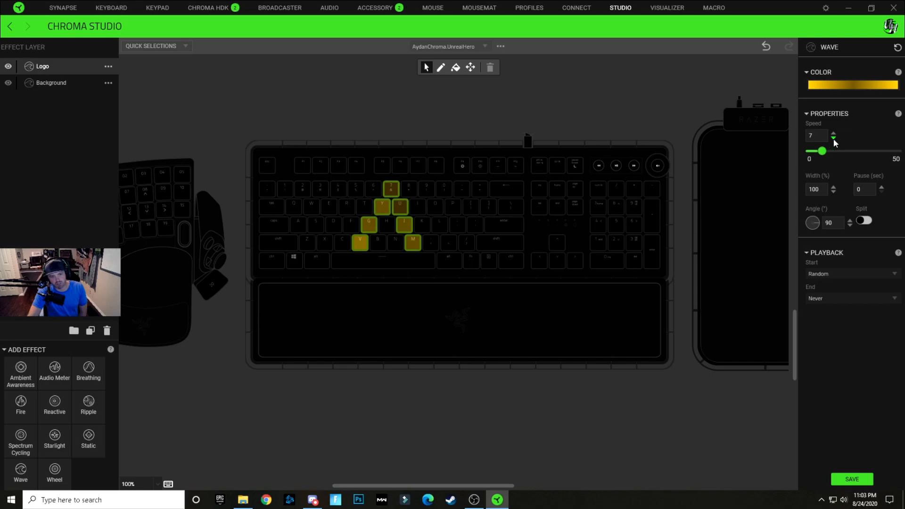
{"action": "left_click", "coordinate": [834, 134]}
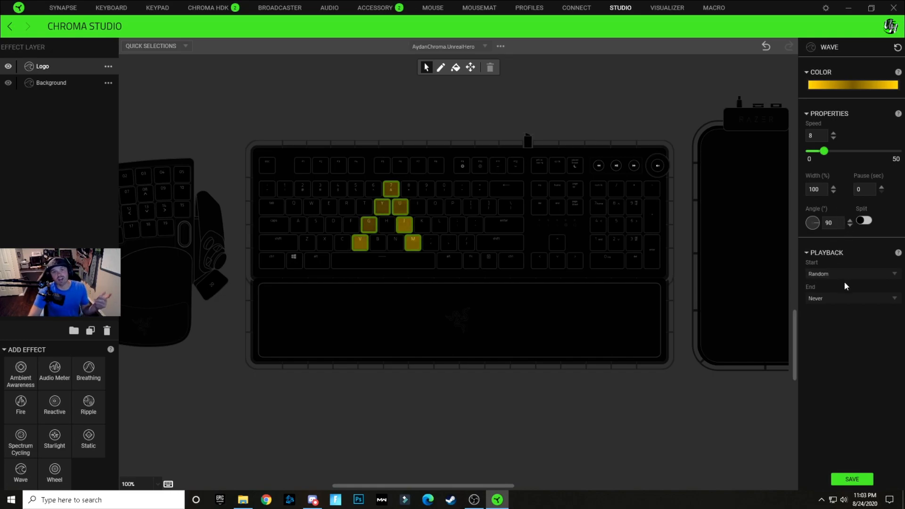
{"action": "left_click", "coordinate": [863, 220]}
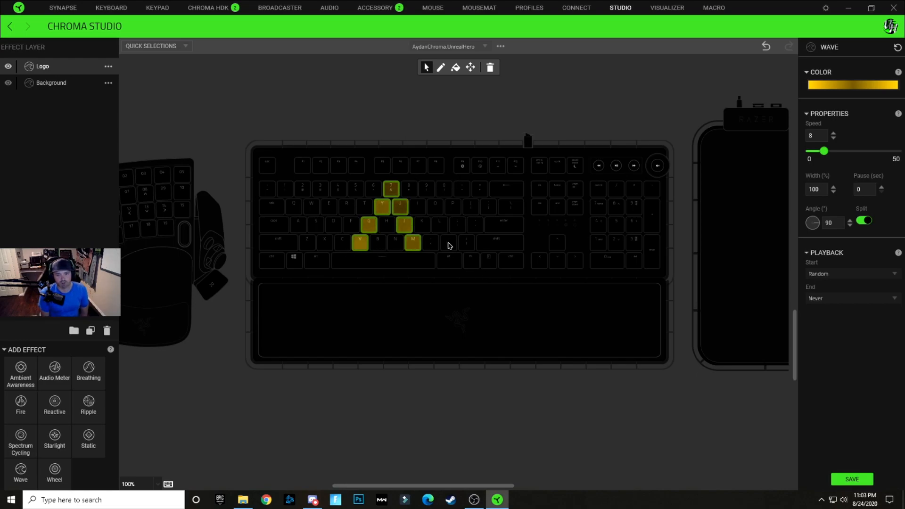
Deselect the logo keys, select the F2 to F9 keys, and apply the black-yellow-black-green gradient pattern.
{"action": "mouse_move", "coordinate": [449, 245]}
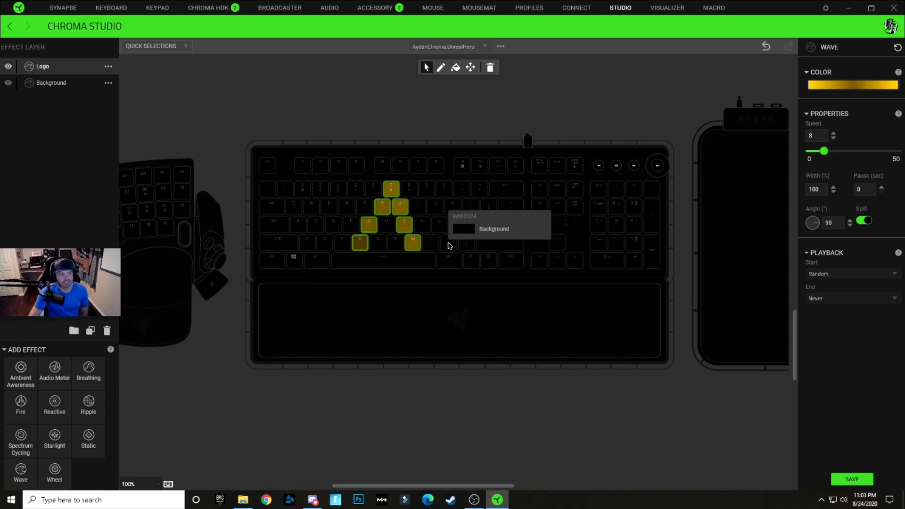
{"action": "left_click", "coordinate": [368, 174]}
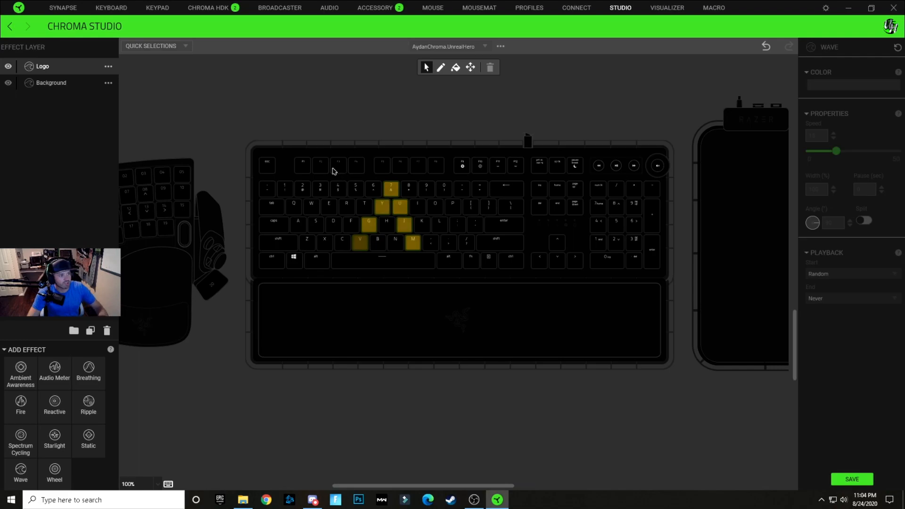
{"action": "left_click_drag", "start_coordinate": [322, 170], "coordinate": [469, 172]}
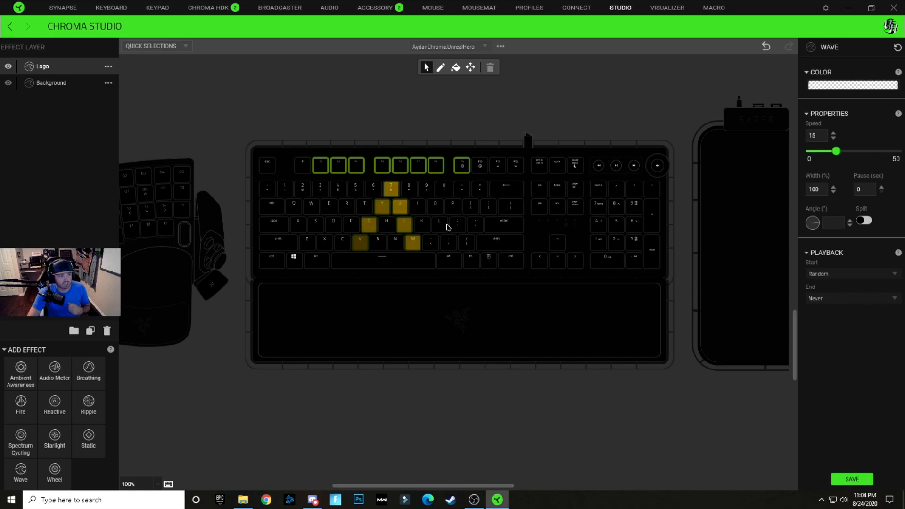
{"action": "left_click", "coordinate": [854, 86]}
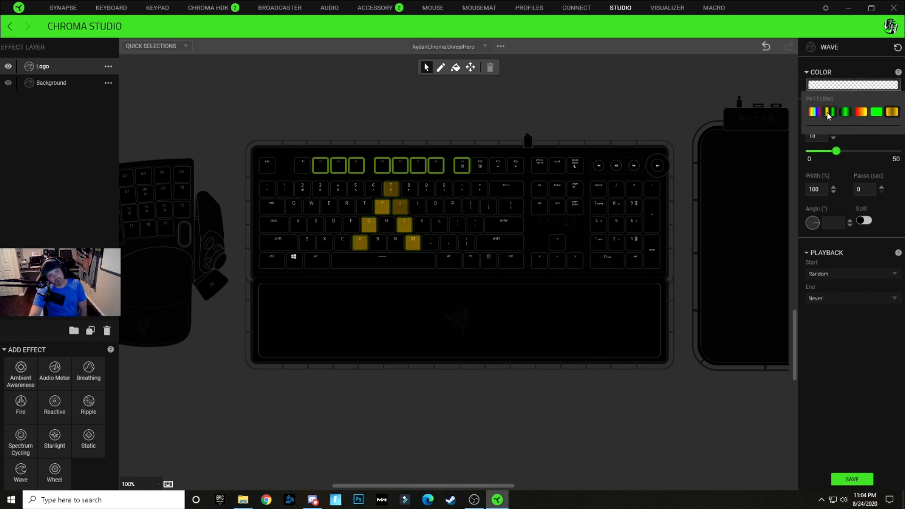
{"action": "left_click", "coordinate": [829, 112]}
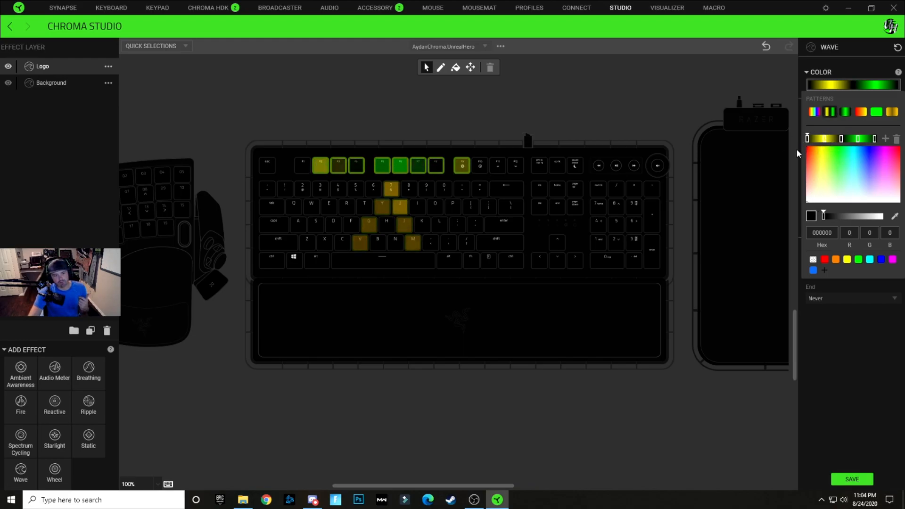
Set the second and fourth color stops of the function keys' gradient to hex FFCA0A.
{"action": "left_click", "coordinate": [825, 140]}
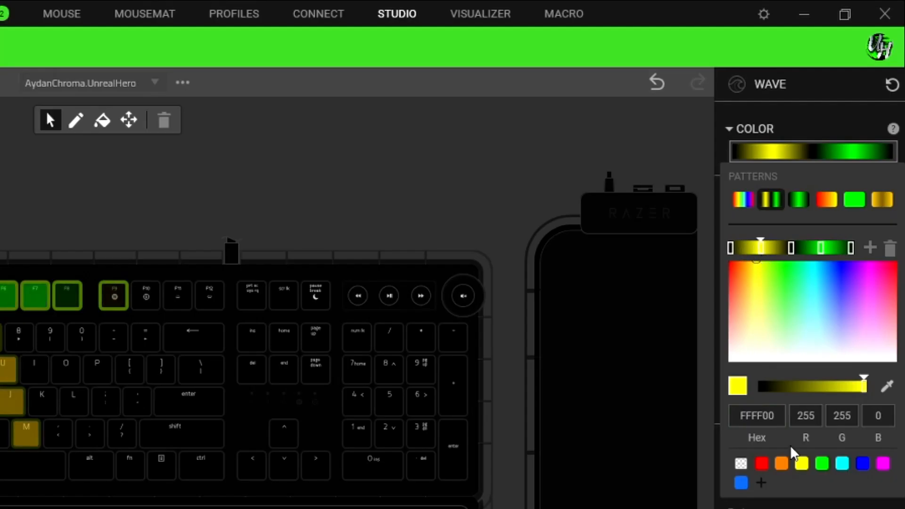
{"action": "double_click", "coordinate": [768, 415]}
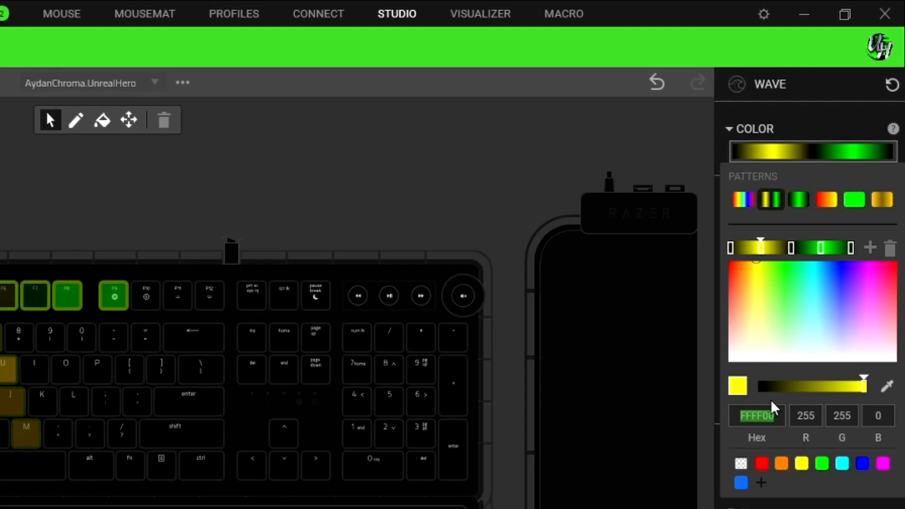
{"action": "type", "text": "FFCA0A"}
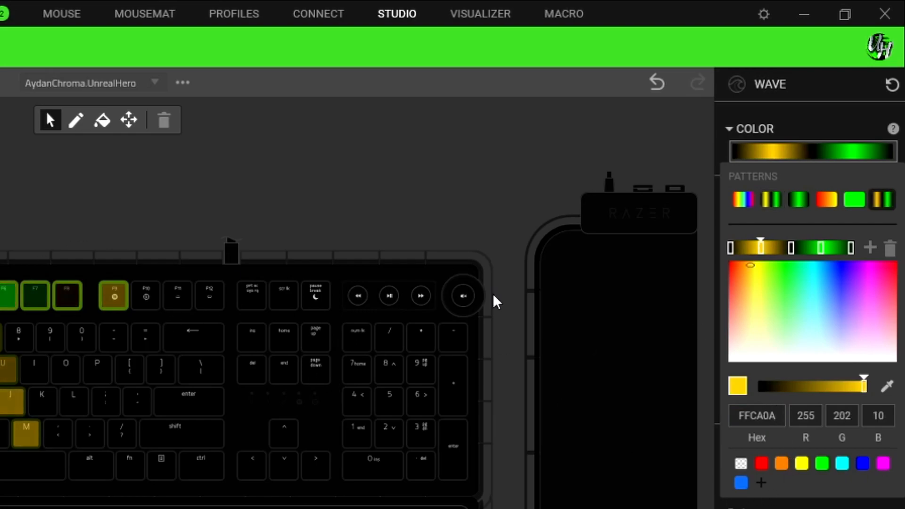
{"action": "left_click", "coordinate": [821, 250]}
{"action": "double_click", "coordinate": [762, 416]}
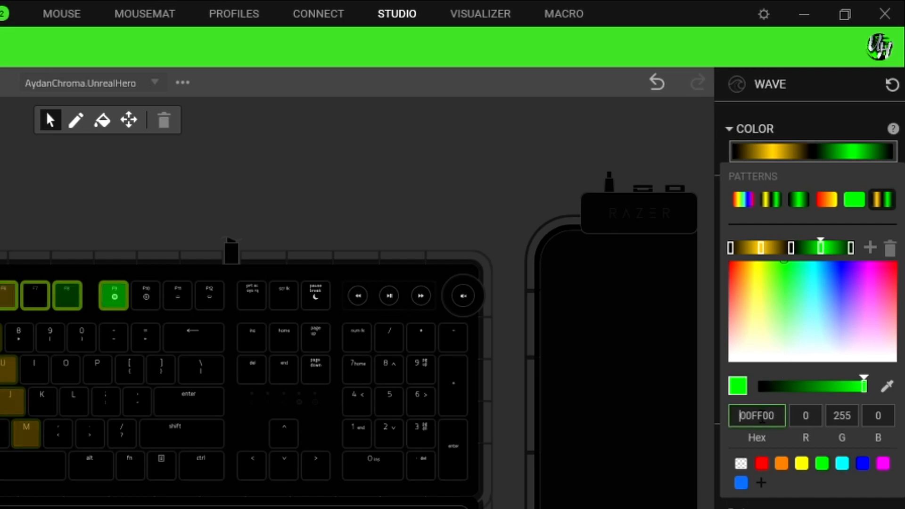
{"action": "type", "text": "FFCA0A"}
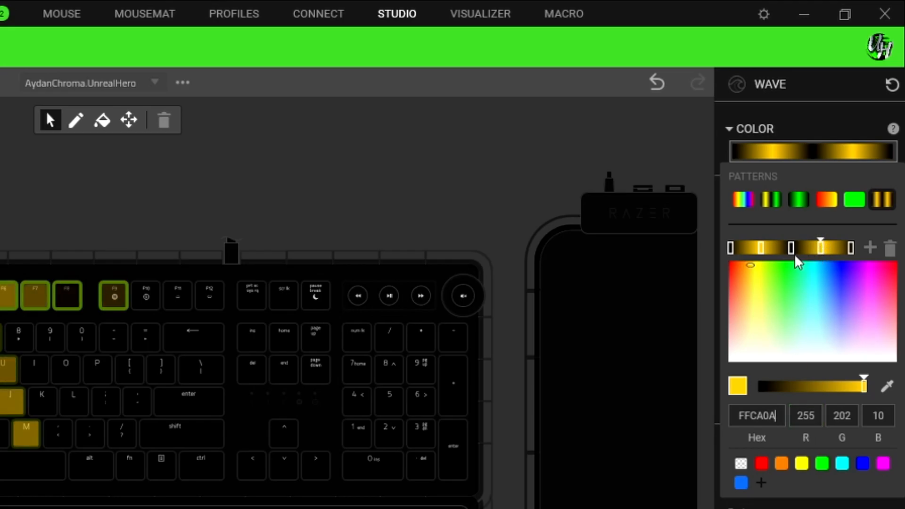
Set the first color stop of the function keys' gradient to FFCA0A and darken it to hex 241C01.
{"action": "left_click", "coordinate": [851, 249]}
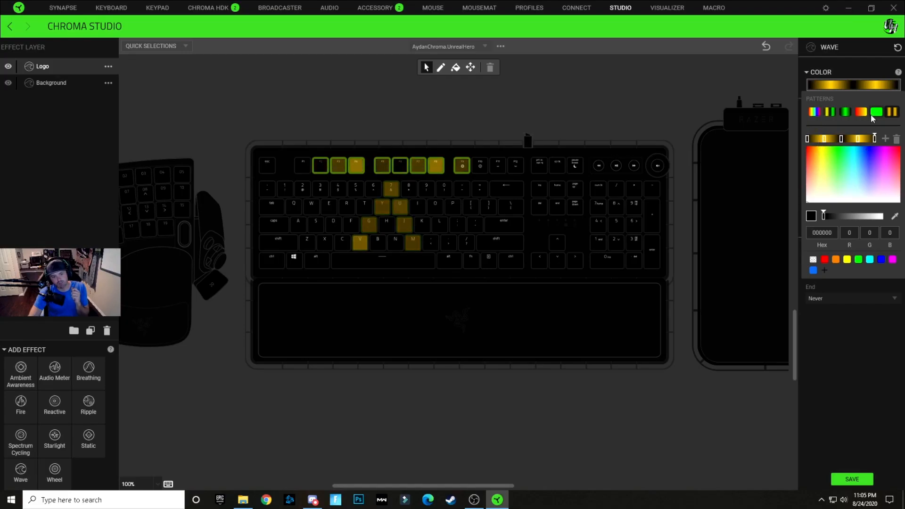
{"action": "left_click", "coordinate": [808, 139]}
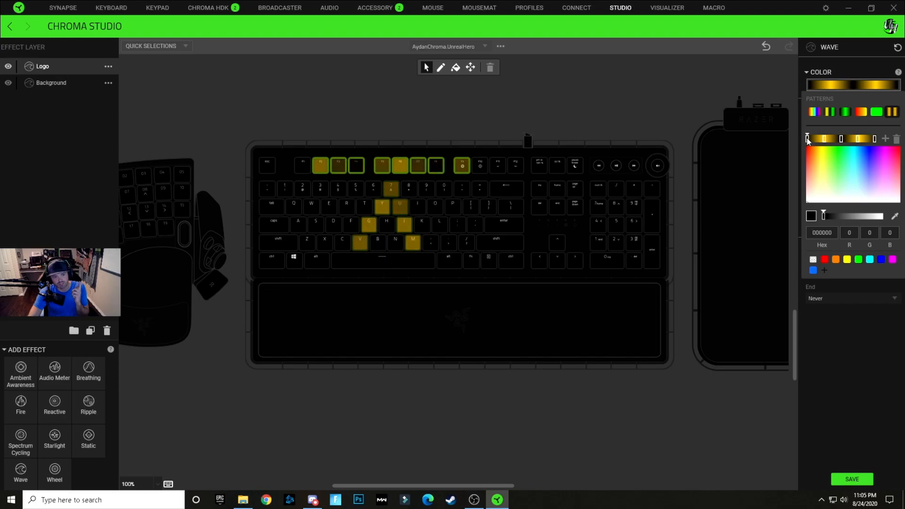
{"action": "double_click", "coordinate": [823, 233]}
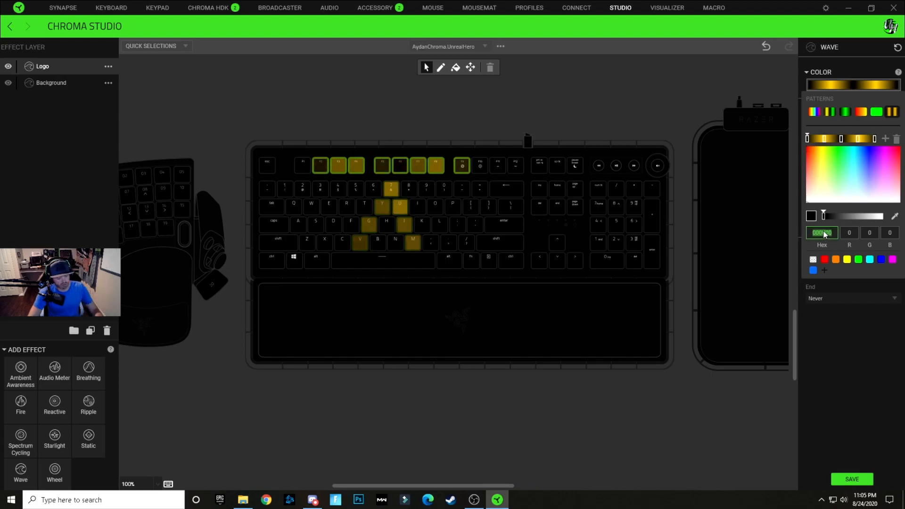
{"action": "type", "text": "FFCA0A"}
{"action": "left_click_drag", "start_coordinate": [841, 216], "coordinate": [832, 216]}
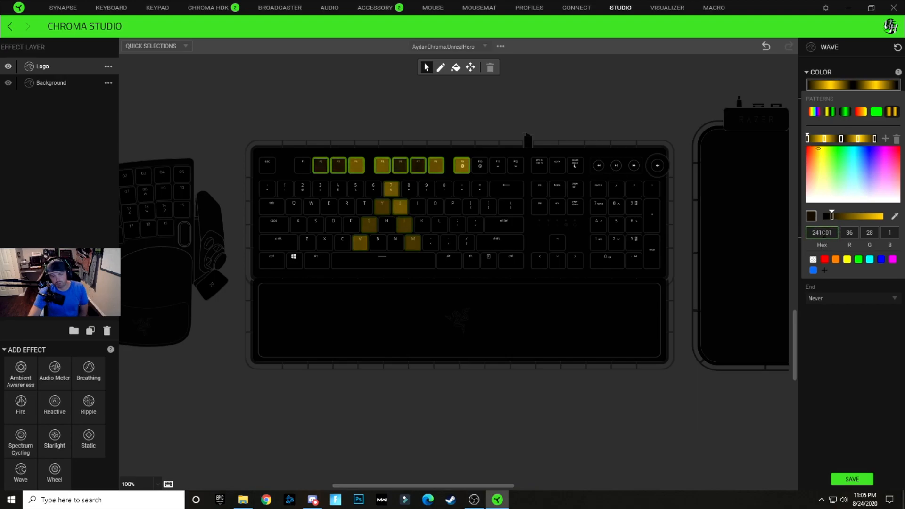
Copy the first color stop's hex 241C01 to the last color stop of the function keys' gradient.
{"action": "left_click", "coordinate": [827, 233]}
{"action": "key", "text": "ctrl+c"}
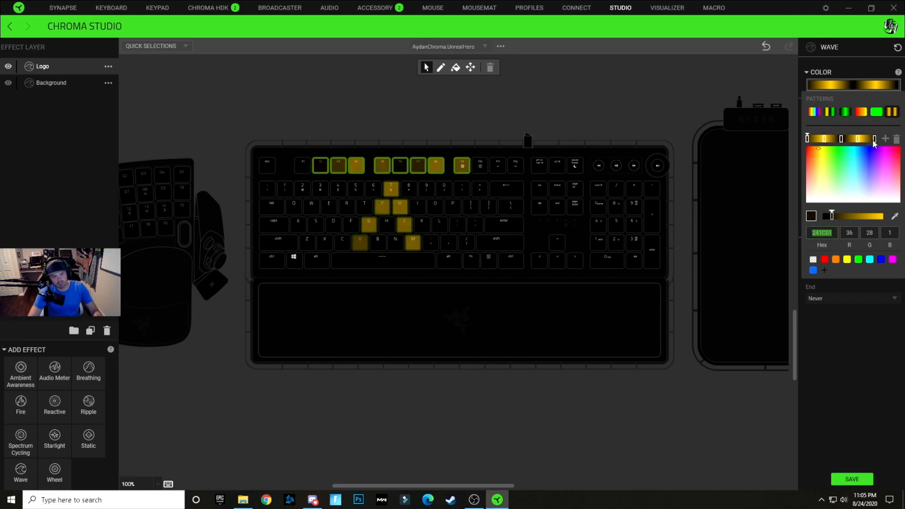
{"action": "left_click", "coordinate": [876, 140]}
{"action": "left_click", "coordinate": [829, 233]}
{"action": "key", "text": "ctrl+v"}
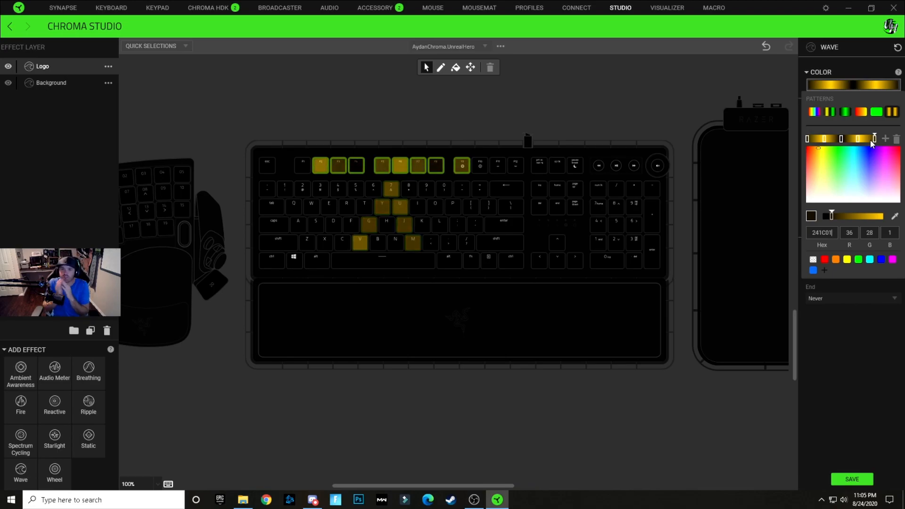
Set the middle color stop of the function keys' gradient to hex FFFFFF and move the two gold stops closer to it.
{"action": "left_click", "coordinate": [841, 139]}
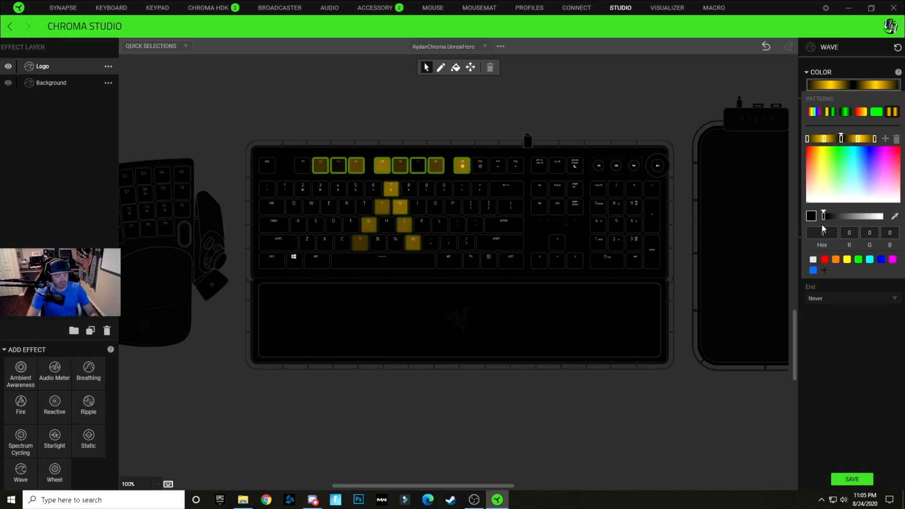
{"action": "type", "text": "FFFFFF"}
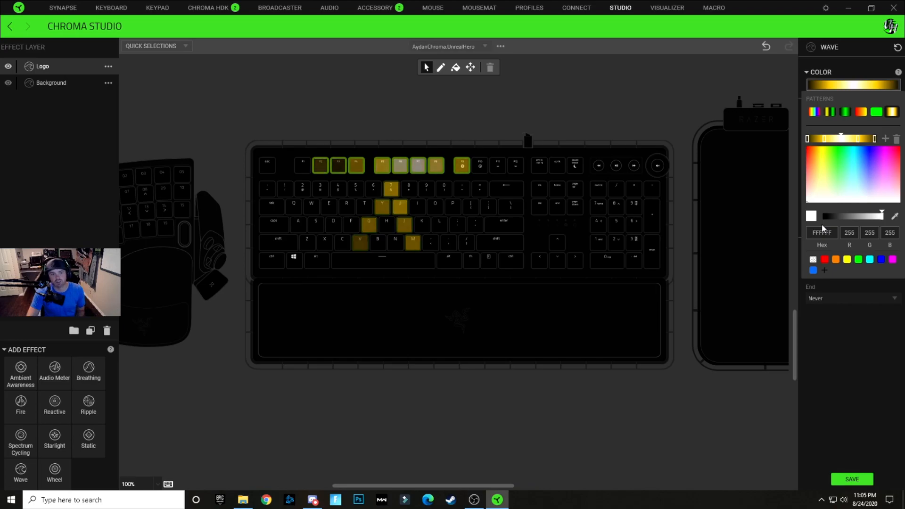
{"action": "left_click", "coordinate": [827, 138]}
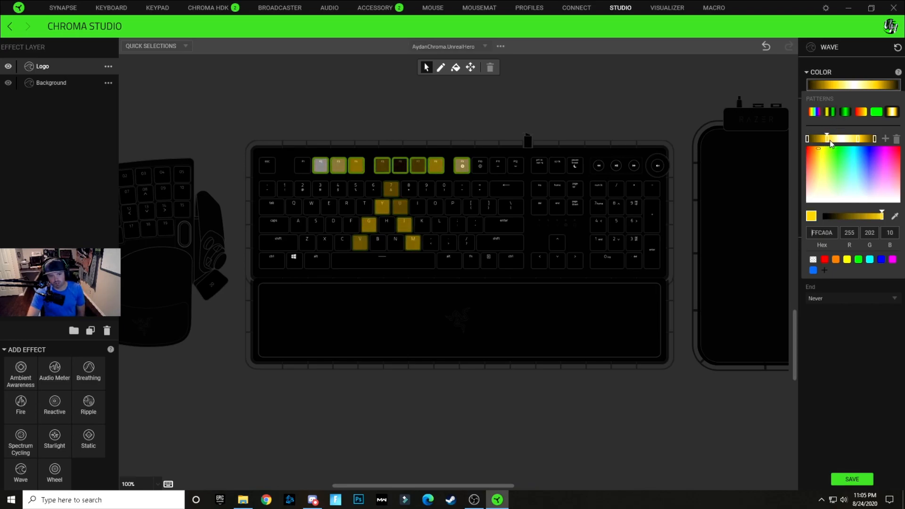
{"action": "left_click", "coordinate": [857, 139]}
{"action": "left_click_drag", "start_coordinate": [857, 140], "coordinate": [852, 140]}
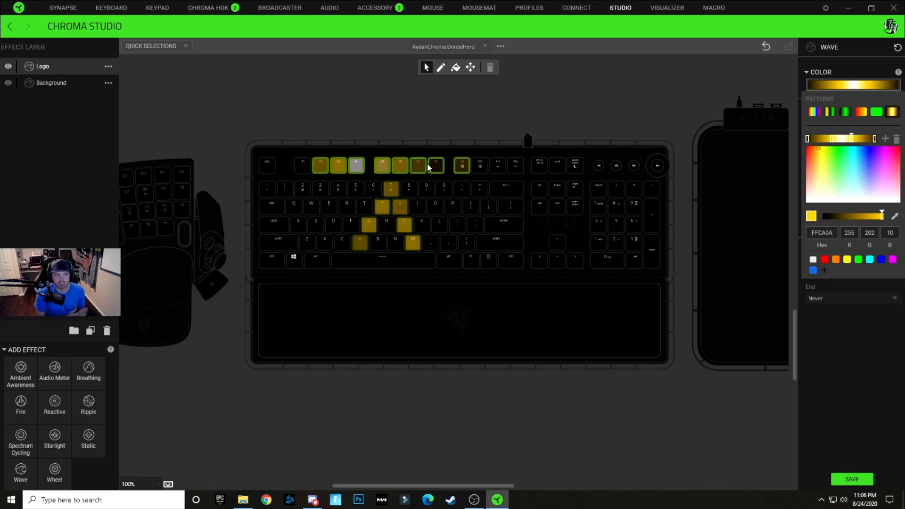
Reselect the function keys' wave group and set its speed to 8.
{"action": "left_click", "coordinate": [493, 119]}
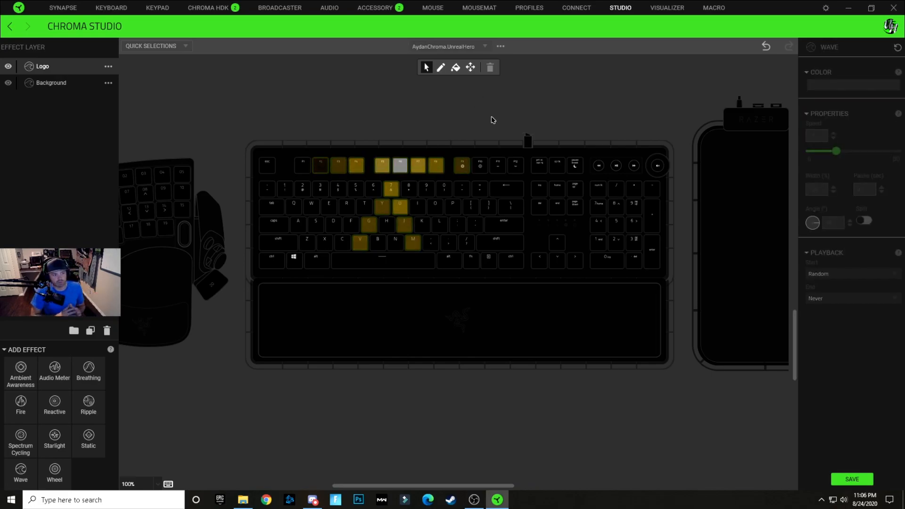
{"action": "left_click", "coordinate": [438, 169]}
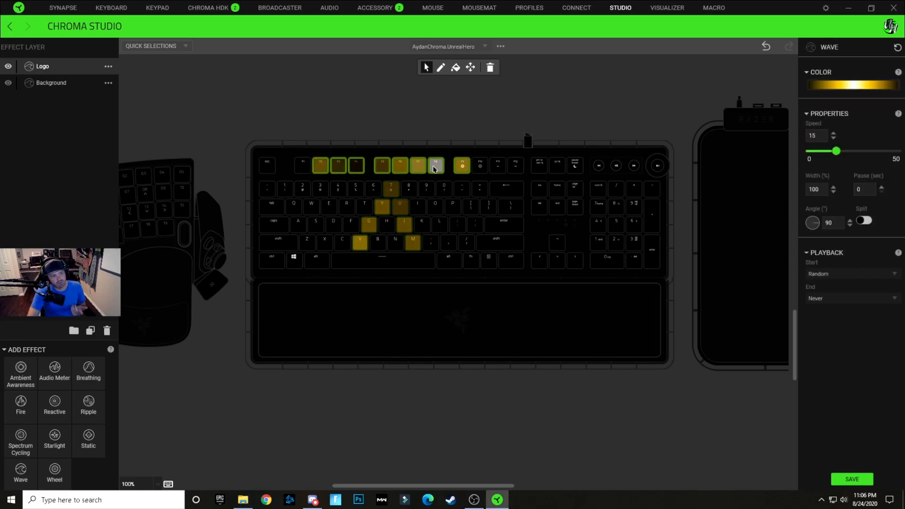
{"action": "left_click", "coordinate": [834, 138]}
{"action": "left_click", "coordinate": [833, 139]}
{"action": "left_click", "coordinate": [834, 139]}
{"action": "left_click", "coordinate": [833, 139]}
{"action": "left_click", "coordinate": [833, 139]}
{"action": "left_click", "coordinate": [833, 139]}
{"action": "left_click", "coordinate": [833, 139]}
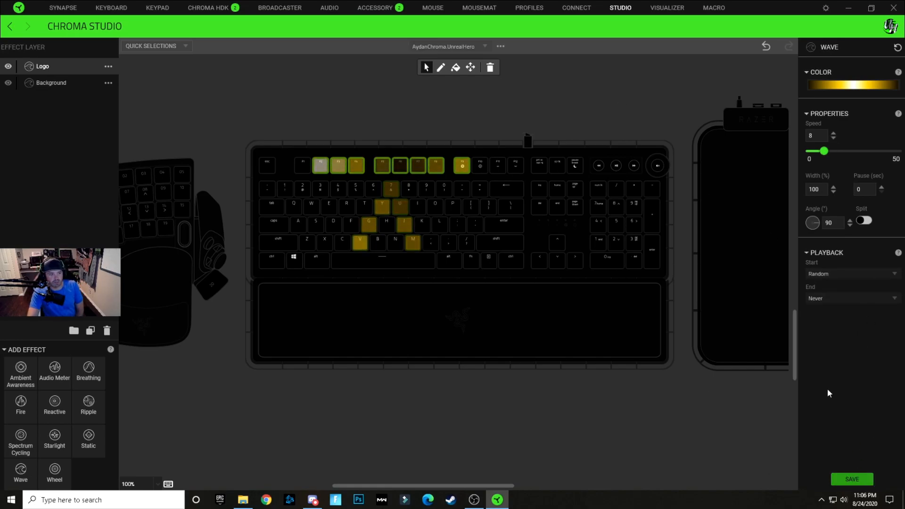
{"action": "left_click", "coordinate": [613, 87]}
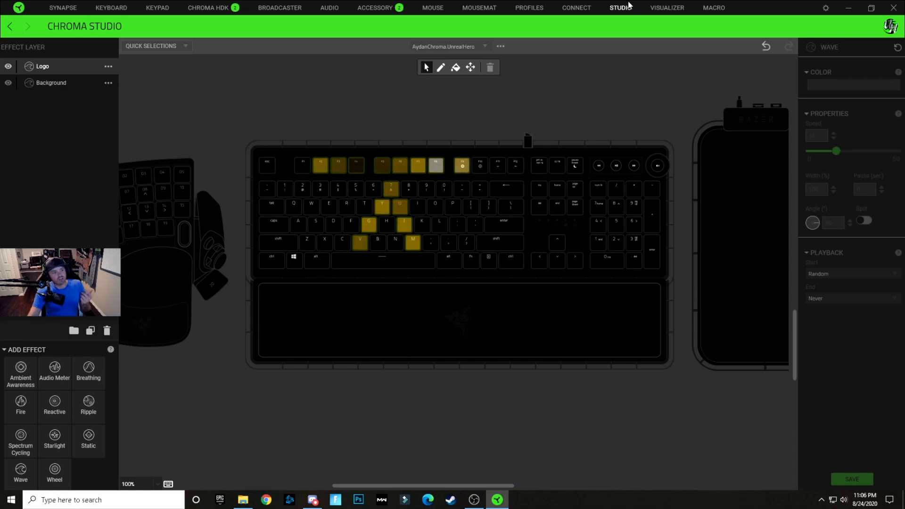
{"action": "left_click", "coordinate": [43, 69]}
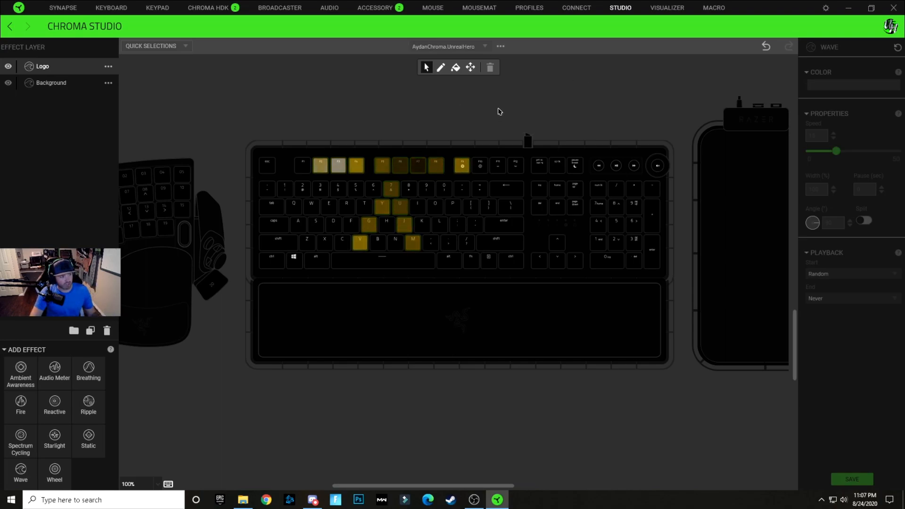
{"action": "left_click", "coordinate": [350, 209]}
{"action": "left_click", "coordinate": [325, 249]}
{"action": "left_click", "coordinate": [319, 227]}
{"action": "left_click", "coordinate": [296, 211]}
{"action": "left_click", "coordinate": [285, 189]}
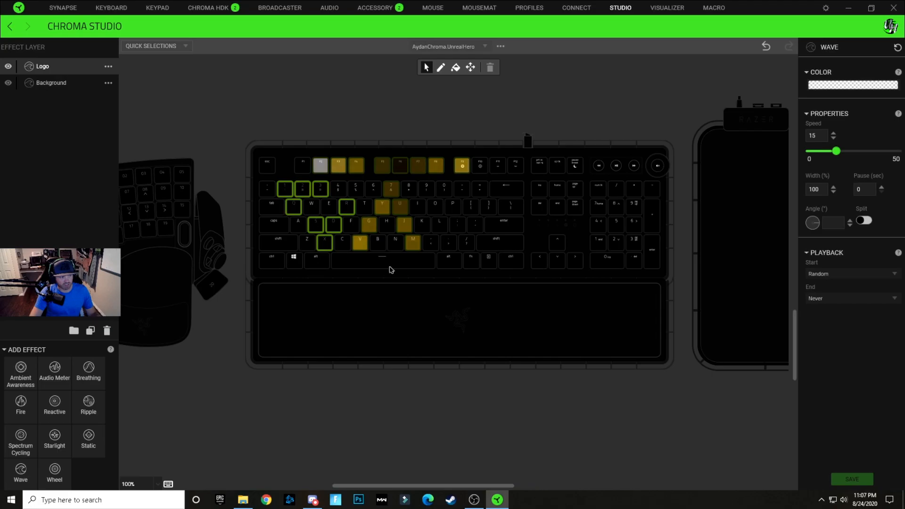
{"action": "left_click", "coordinate": [448, 242]}
{"action": "left_click", "coordinate": [439, 225]}
{"action": "left_click", "coordinate": [458, 225]}
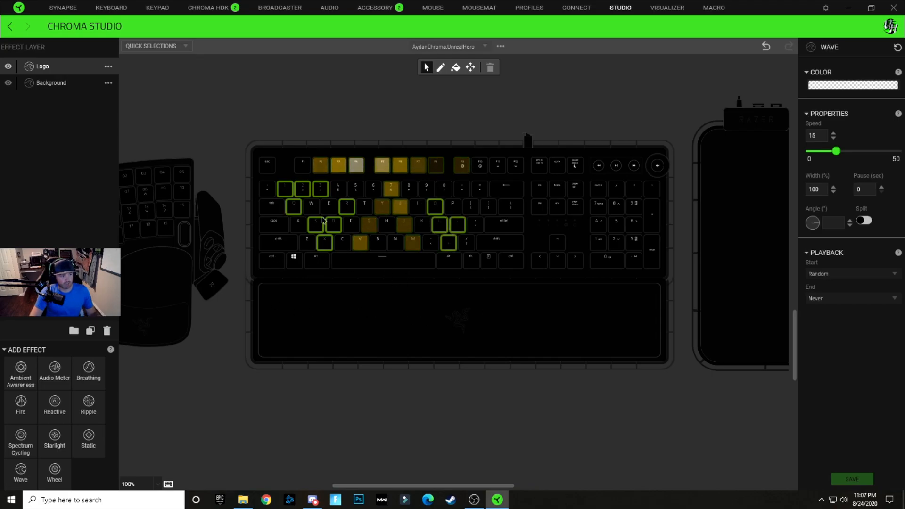
{"action": "left_click", "coordinate": [479, 188]}
{"action": "left_click", "coordinate": [488, 206]}
{"action": "left_click", "coordinate": [507, 189]}
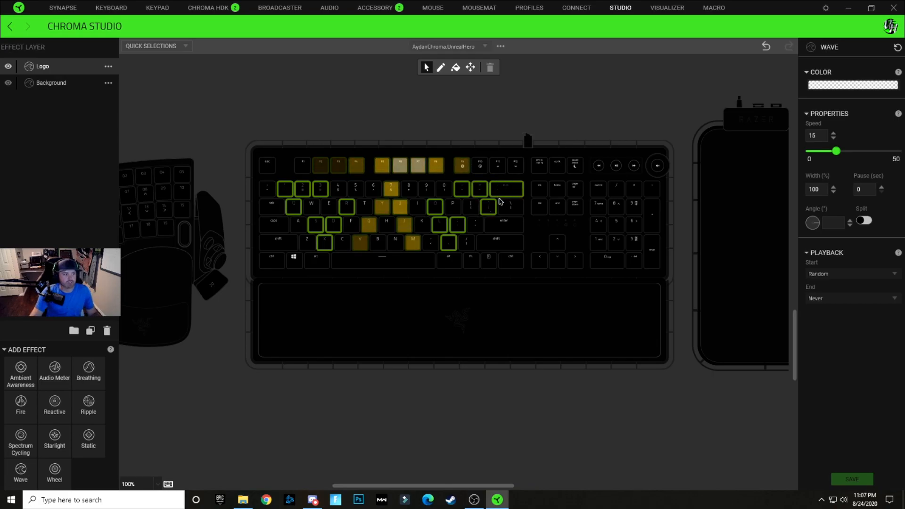
{"action": "left_click", "coordinate": [264, 191]}
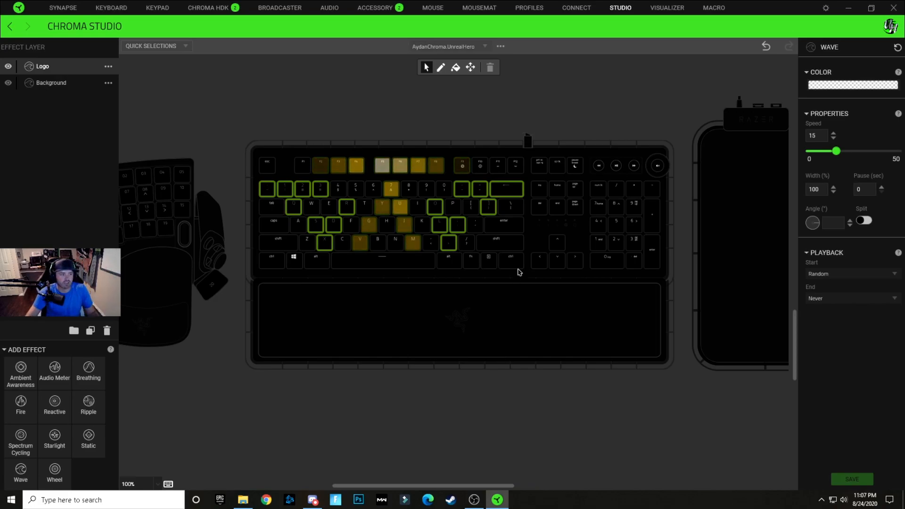
Select the R, D, X, O, L and period keys and apply the black-yellow-black-green gradient pattern.
{"action": "left_click", "coordinate": [347, 211]}
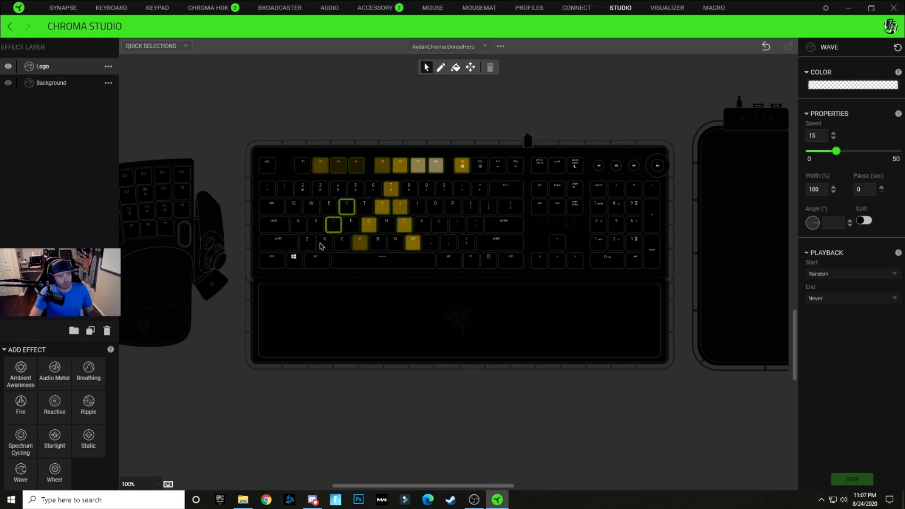
{"action": "left_click", "coordinate": [448, 243], "text": "ctrl"}
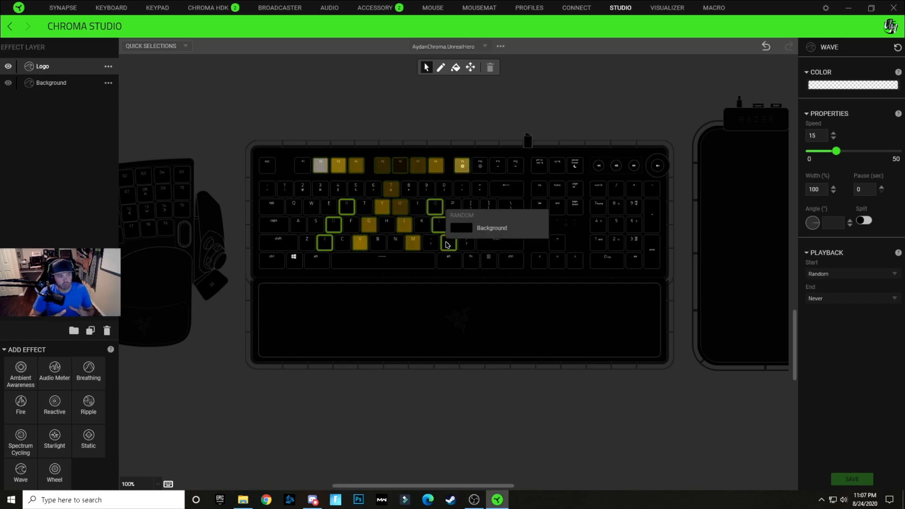
{"action": "left_click", "coordinate": [873, 90]}
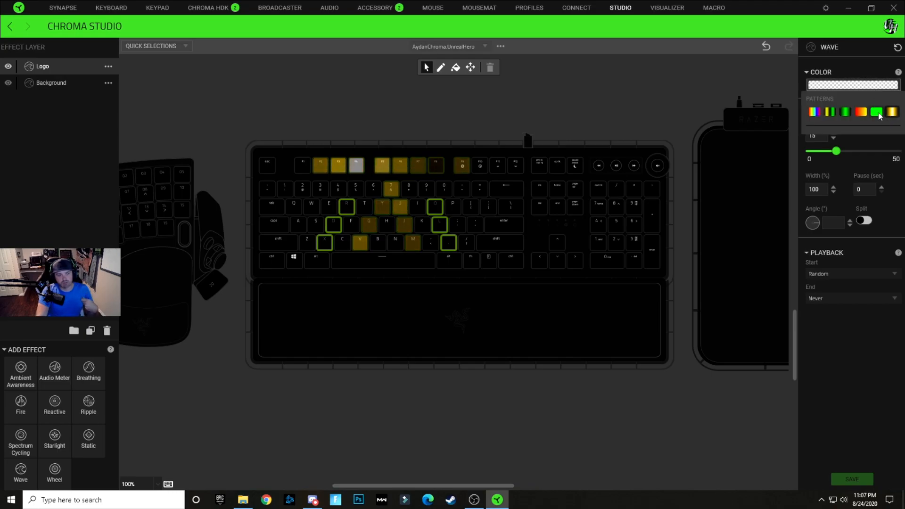
{"action": "left_click", "coordinate": [831, 112]}
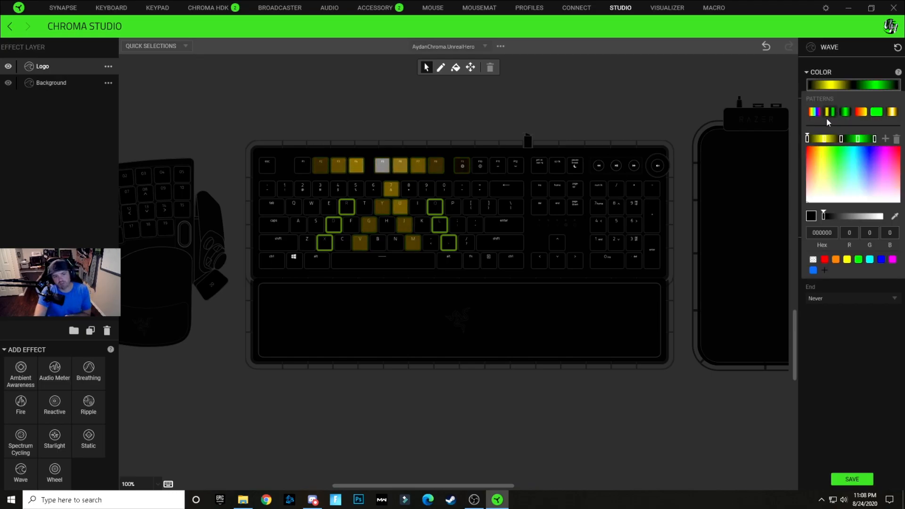
Delete the middle black color stop from these keys' gradient and make the first and last stops transparent.
{"action": "left_click", "coordinate": [842, 138]}
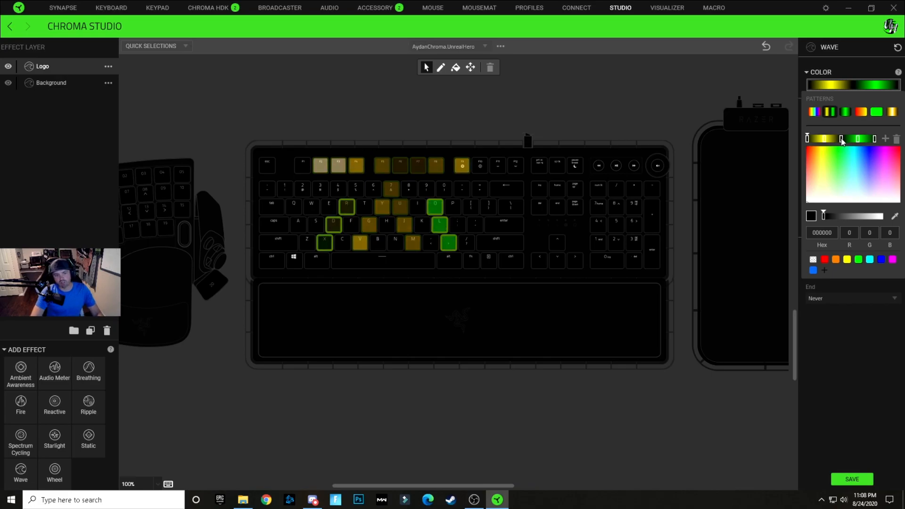
{"action": "left_click", "coordinate": [897, 139]}
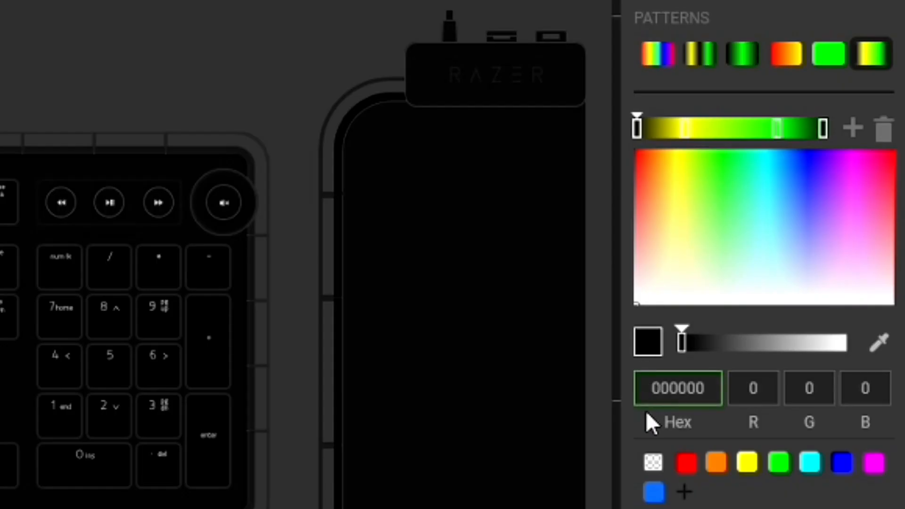
{"action": "left_click", "coordinate": [814, 260]}
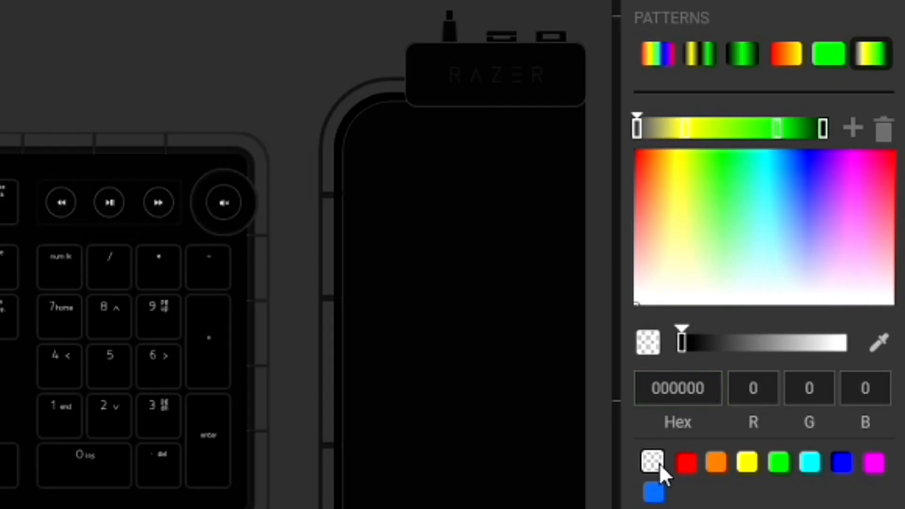
{"action": "left_click", "coordinate": [824, 130]}
{"action": "left_click", "coordinate": [652, 463]}
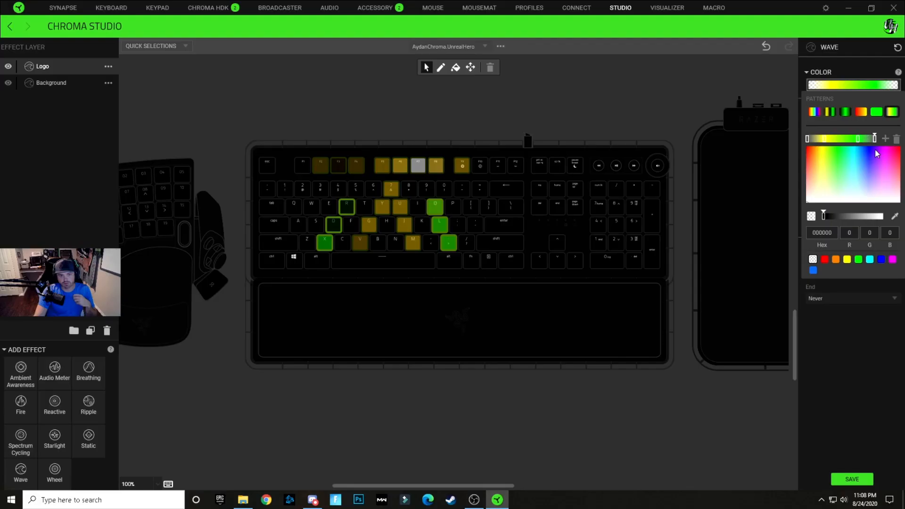
Move the transparent end stops slightly inward and set the yellow and green color stops to hex FFFFFF.
{"action": "left_click_drag", "start_coordinate": [875, 139], "coordinate": [818, 140]}
{"action": "left_click", "coordinate": [825, 140]}
{"action": "double_click", "coordinate": [830, 231]}
{"action": "type", "text": "ffff"}
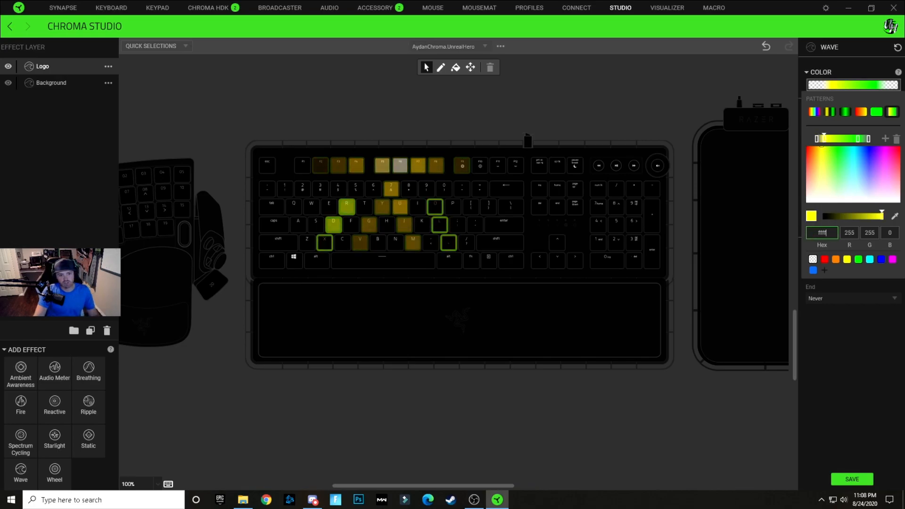
{"action": "type", "text": "ff"}
{"action": "key", "text": "Return"}
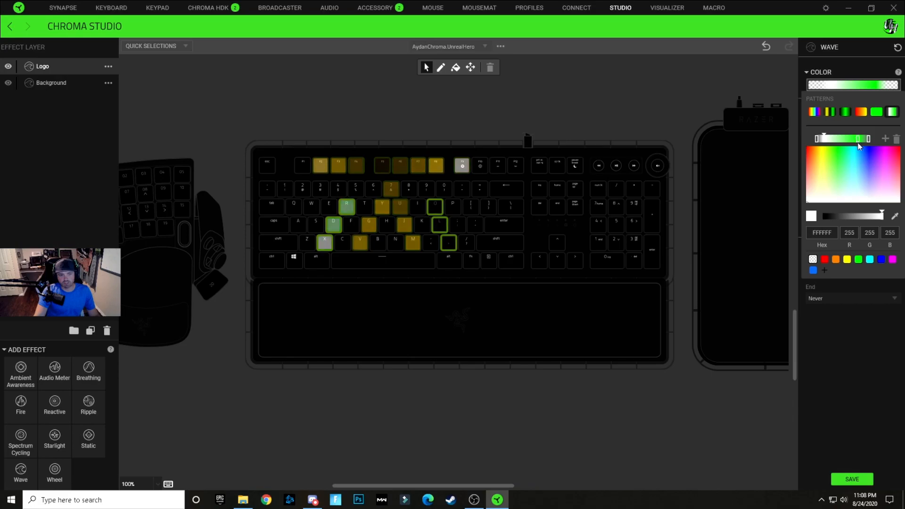
{"action": "left_click", "coordinate": [858, 141]}
{"action": "double_click", "coordinate": [825, 232]}
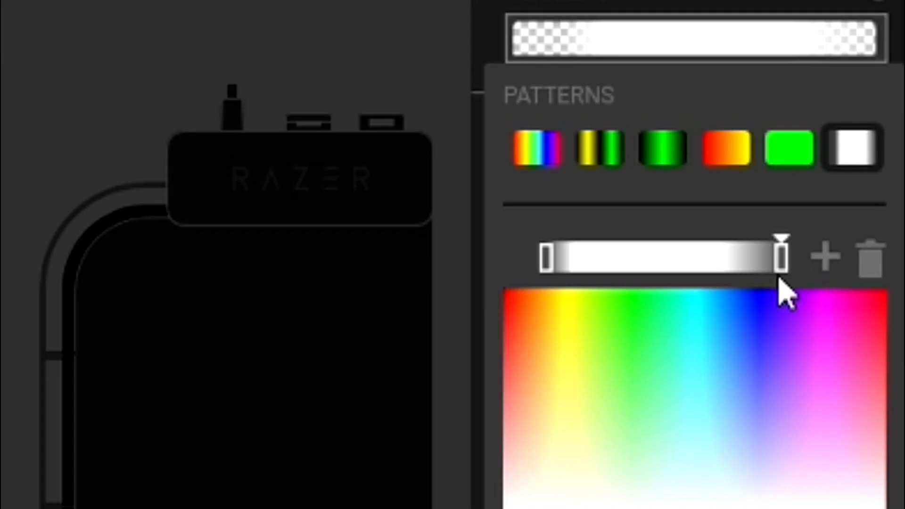
Move the transparent end stops further inward and place the white stops close beside them for a sharp transition.
{"action": "left_click_drag", "start_coordinate": [787, 262], "coordinate": [754, 273]}
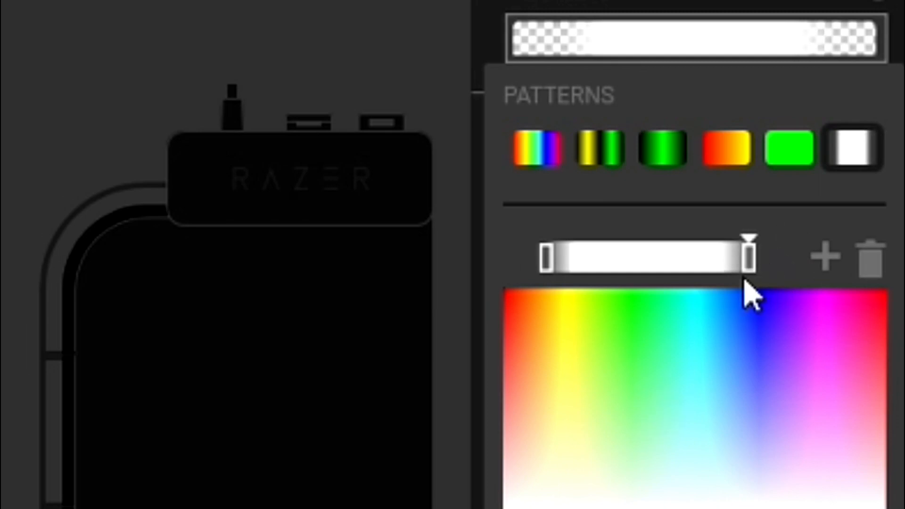
{"action": "left_click", "coordinate": [719, 263]}
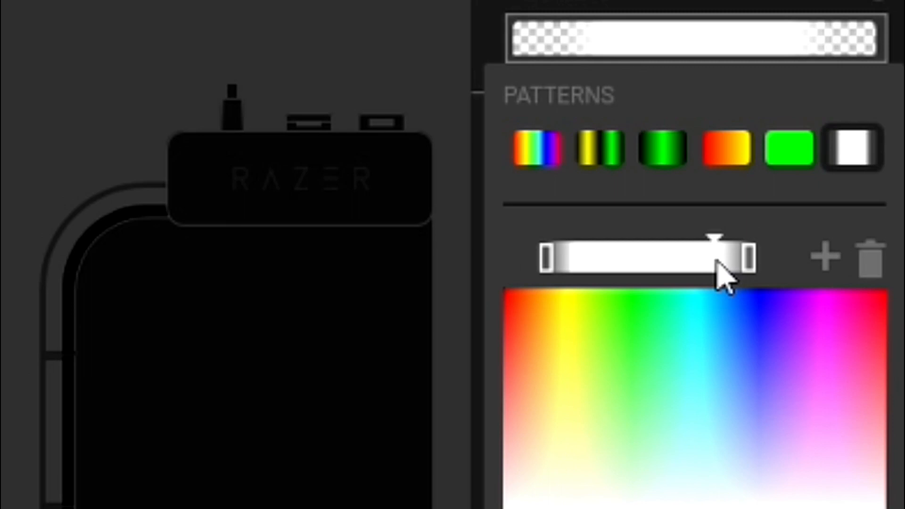
{"action": "left_click_drag", "start_coordinate": [720, 260], "coordinate": [724, 260]}
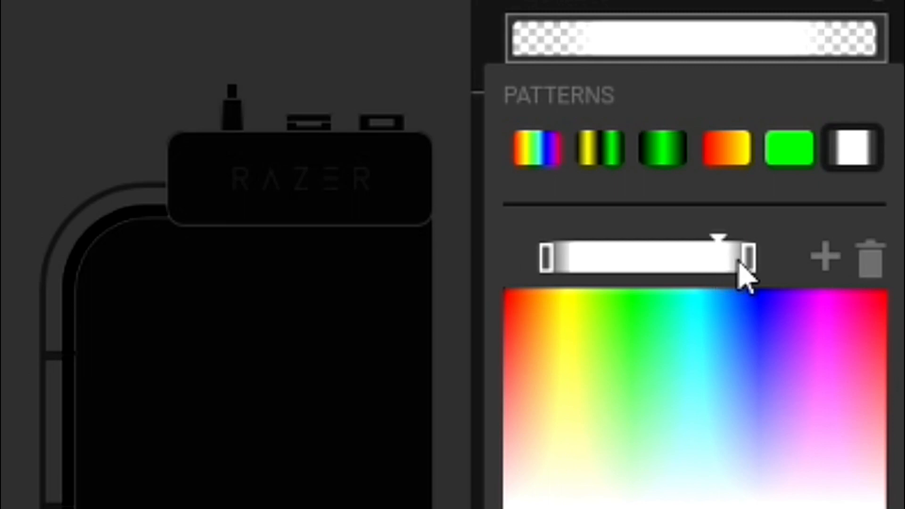
{"action": "left_click", "coordinate": [739, 262]}
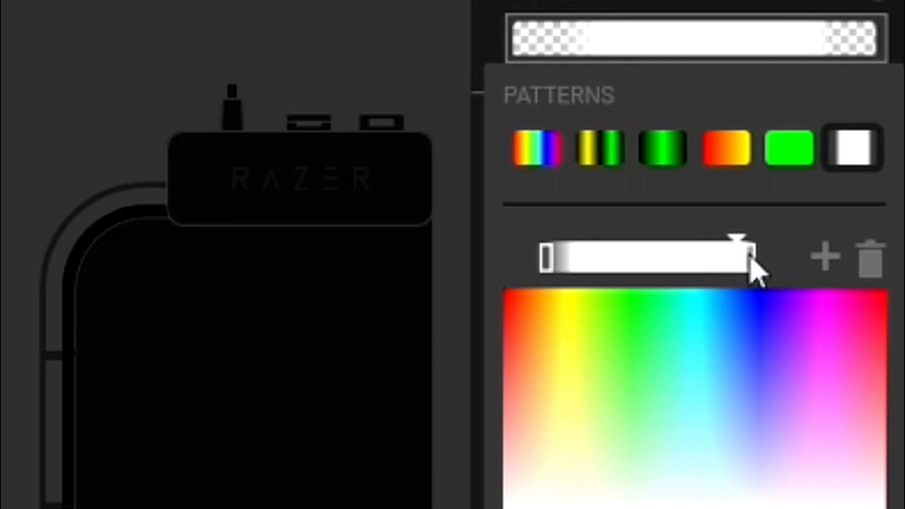
{"action": "left_click", "coordinate": [731, 261]}
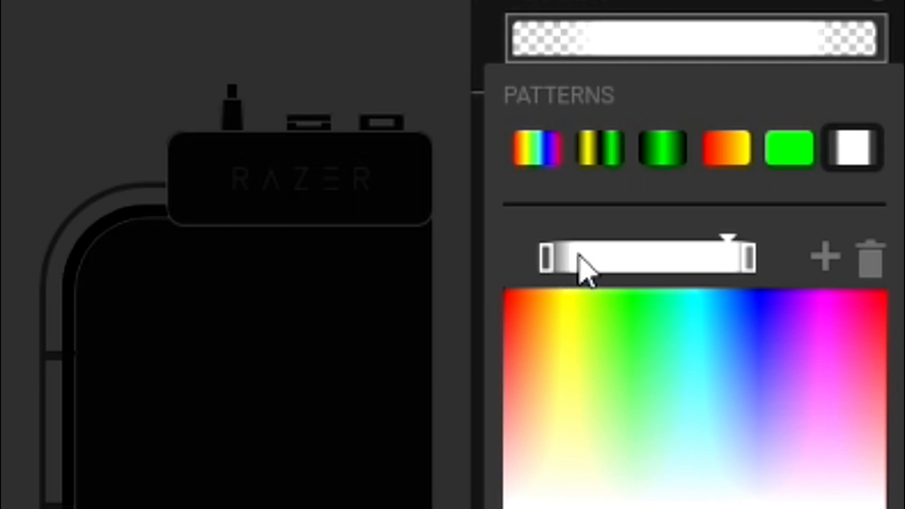
{"action": "mouse_move", "coordinate": [545, 258]}
{"action": "left_mouse_down"}
{"action": "mouse_move", "coordinate": [514, 264]}
{"action": "mouse_move", "coordinate": [532, 271]}
{"action": "mouse_move", "coordinate": [550, 252]}
{"action": "mouse_move", "coordinate": [562, 273]}
{"action": "mouse_move", "coordinate": [545, 267]}
{"action": "mouse_move", "coordinate": [550, 277]}
{"action": "left_mouse_up"}
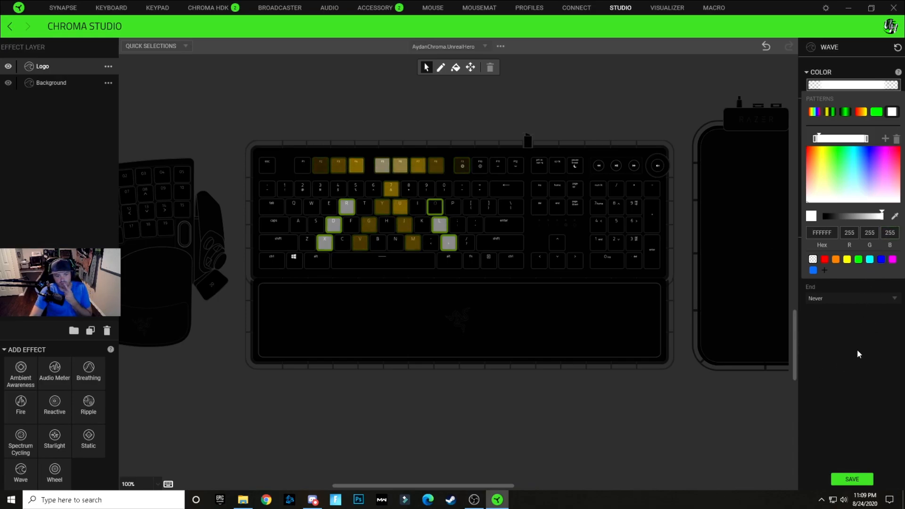
Set the white wave's angle to 0° and its width to 400%.
{"action": "left_click", "coordinate": [861, 328]}
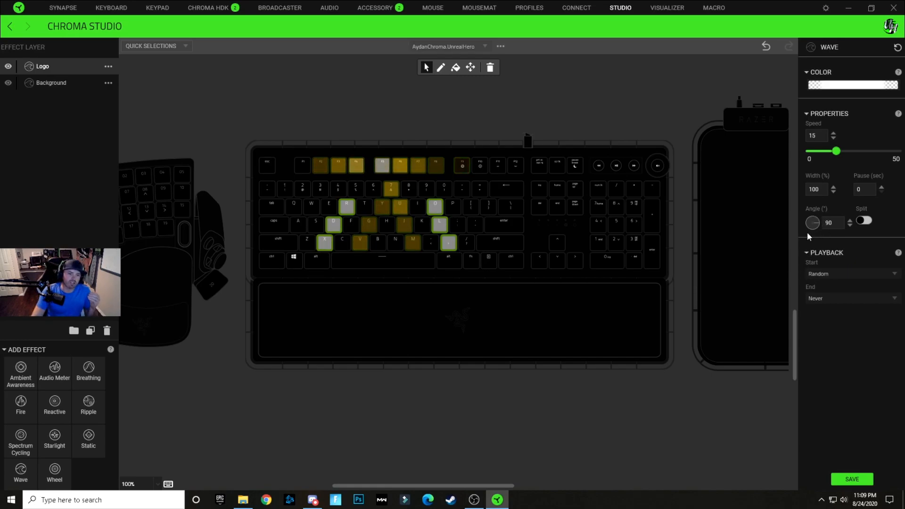
{"action": "left_click_drag", "start_coordinate": [817, 225], "coordinate": [818, 211]}
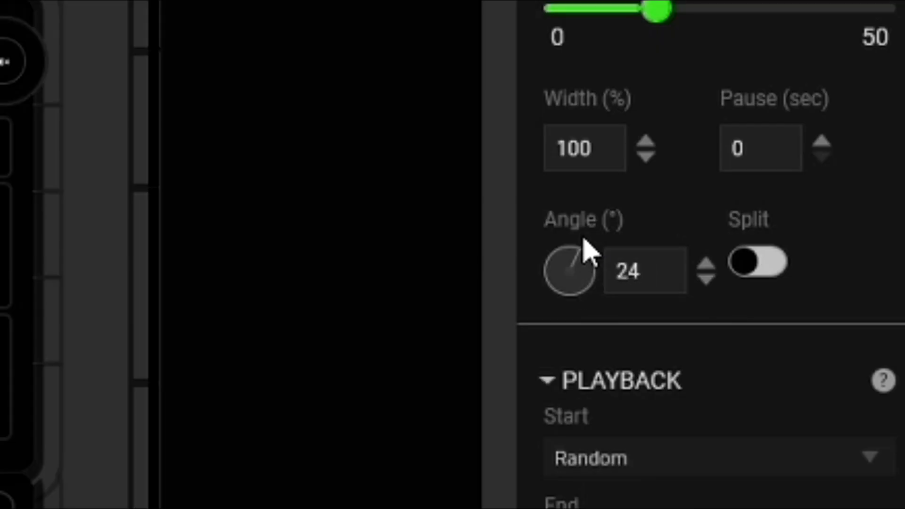
{"action": "left_click_drag", "start_coordinate": [573, 211], "coordinate": [572, 208]}
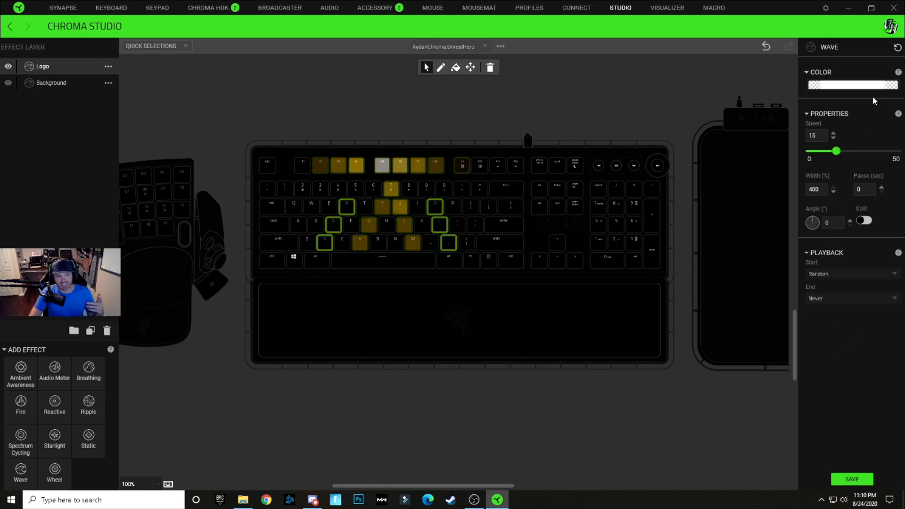
Set the white wave's speed to 10 and deselect its keys.
{"action": "left_click", "coordinate": [834, 139]}
{"action": "left_click", "coordinate": [834, 139]}
{"action": "left_click", "coordinate": [835, 140]}
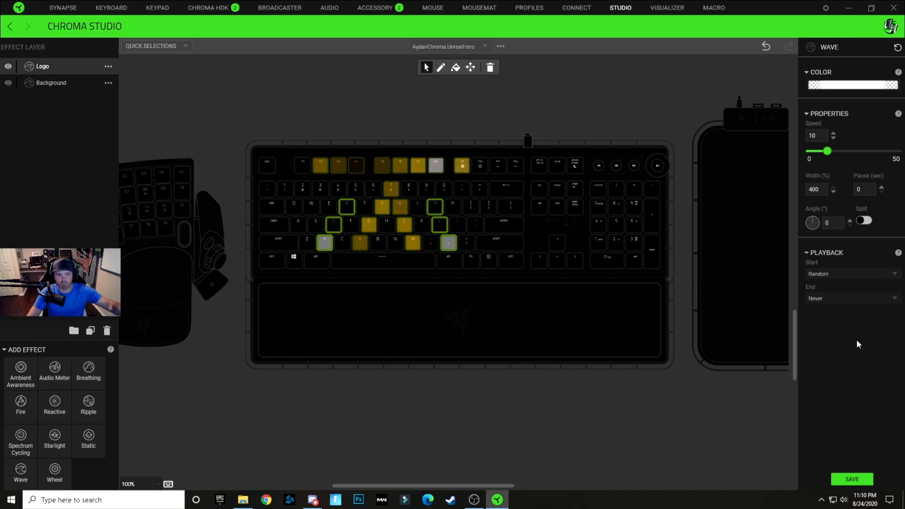
{"action": "left_click", "coordinate": [648, 119]}
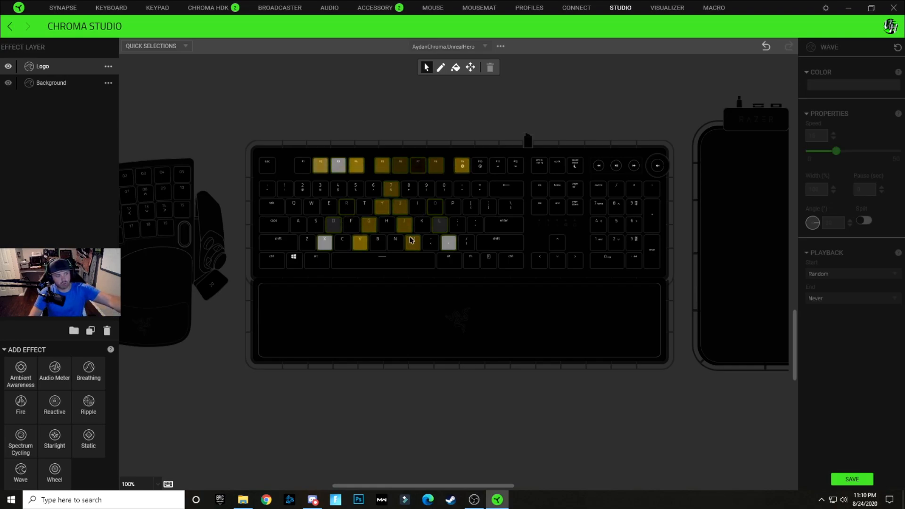
{"action": "mouse_move", "coordinate": [417, 243]}
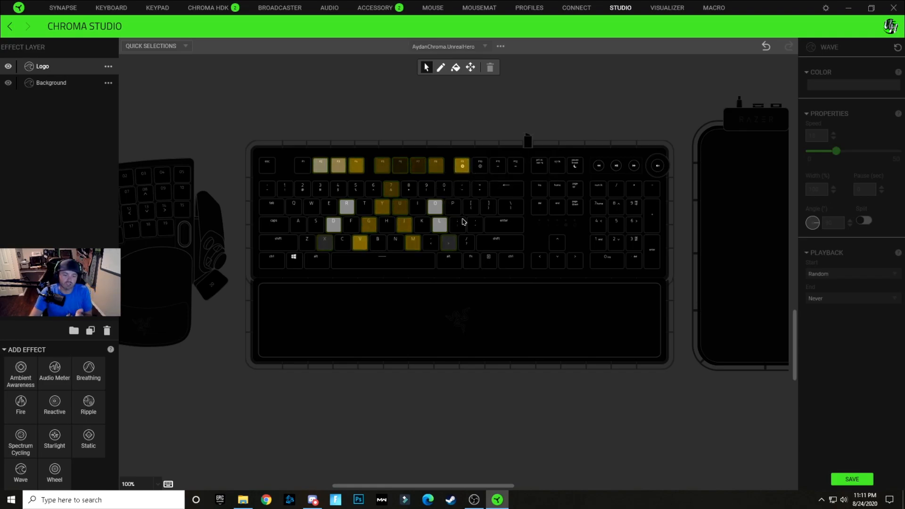
Reselect white wave keys and set the last white color stop of their gradient to hex FFFFFE.
{"action": "left_click", "coordinate": [331, 245]}
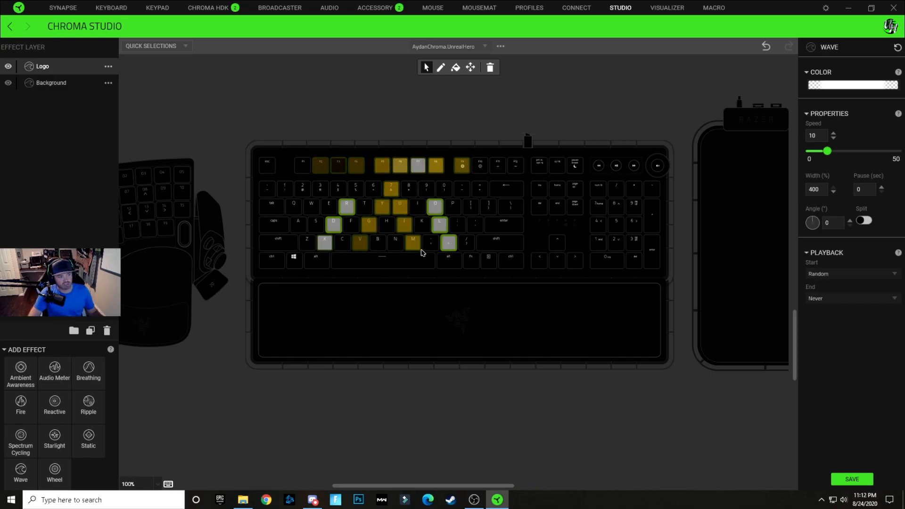
{"action": "left_click", "coordinate": [872, 90]}
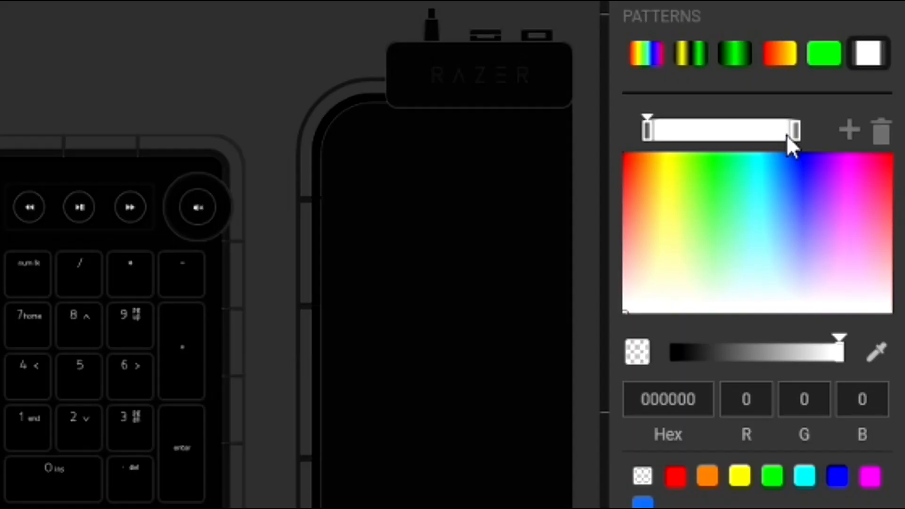
{"action": "left_click", "coordinate": [865, 143]}
{"action": "left_click", "coordinate": [700, 401]}
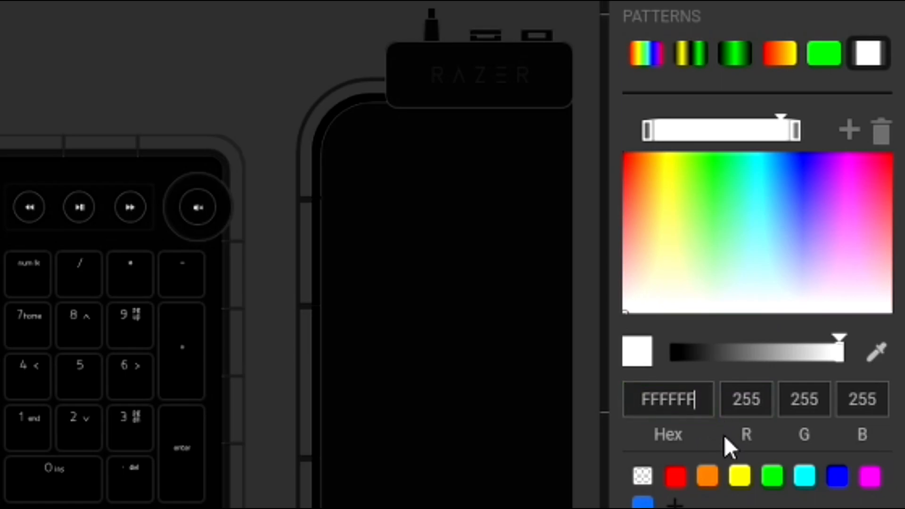
{"action": "key", "text": "BackSpace"}
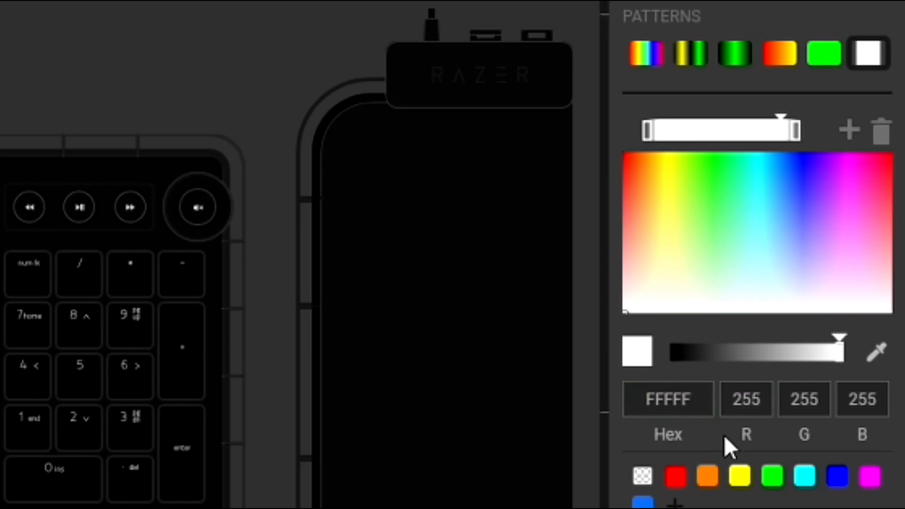
{"action": "type", "text": "E"}
{"action": "key", "text": "Tab"}
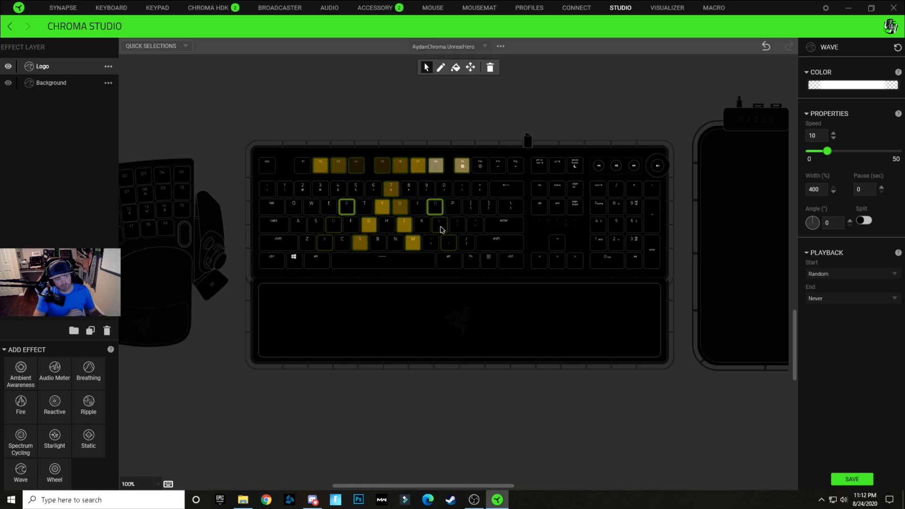
Set the last white color stop of the R and O keys to hex FEFFFE, save the effect and deselect the keys.
{"action": "mouse_move", "coordinate": [442, 230]}
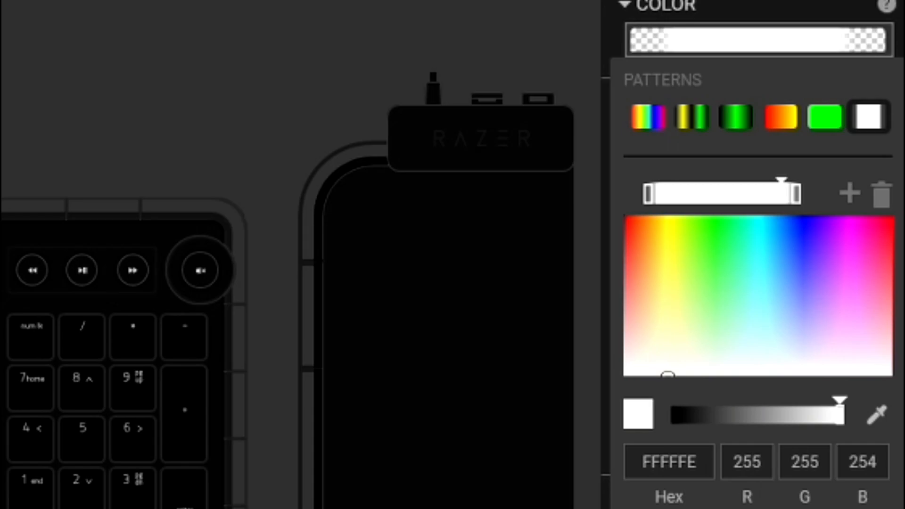
{"action": "key", "text": "BackSpace"}
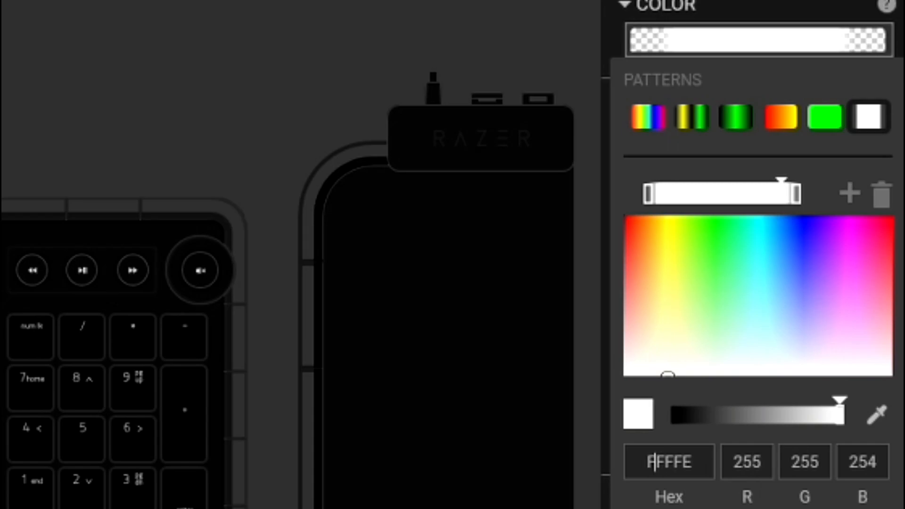
{"action": "type", "text": "E"}
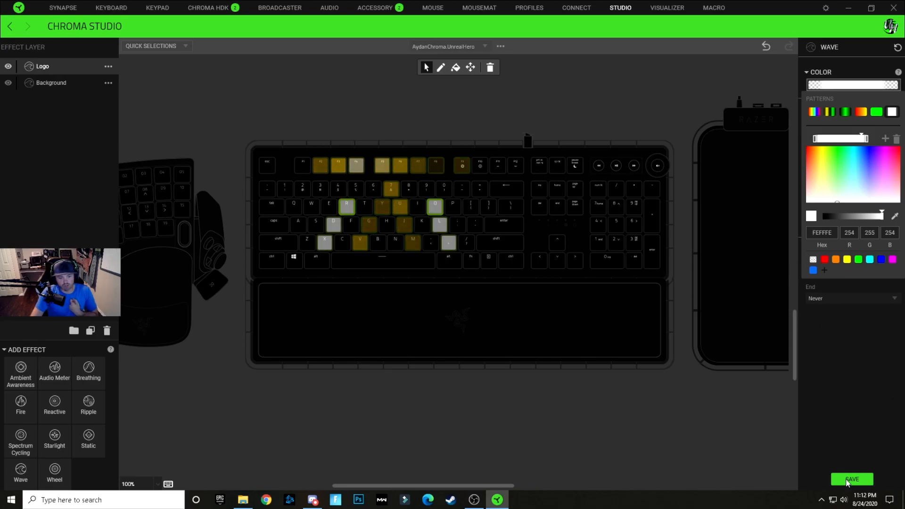
{"action": "left_click", "coordinate": [847, 480]}
{"action": "left_click", "coordinate": [387, 110]}
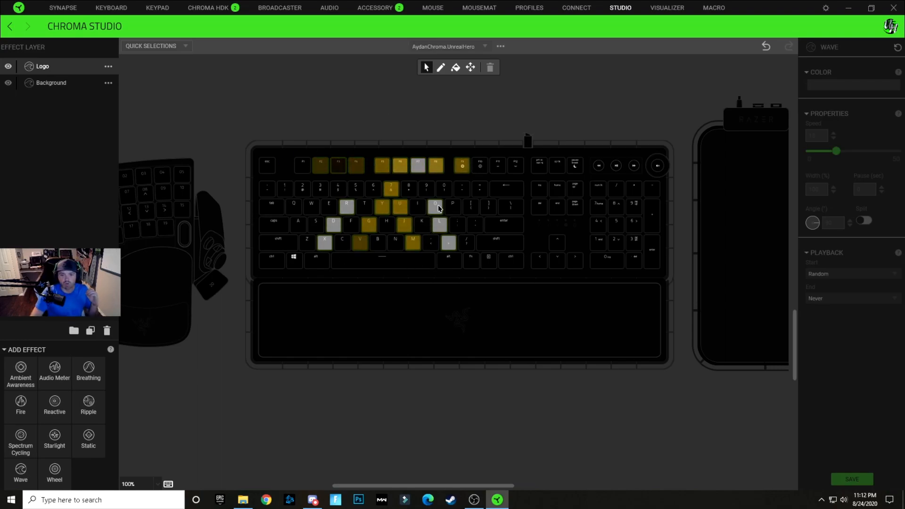
Select the S and semicolon keys together on the Logo layer.
{"action": "mouse_move", "coordinate": [438, 208]}
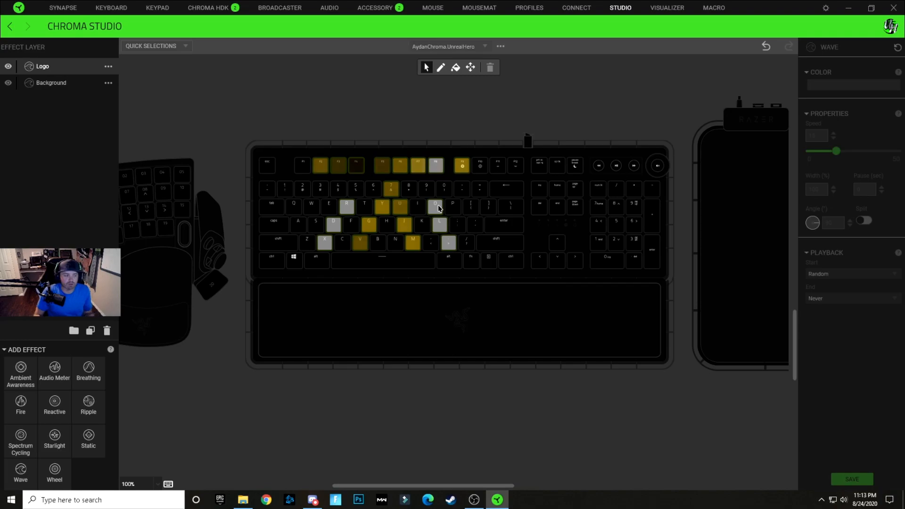
{"action": "left_click", "coordinate": [317, 228]}
{"action": "left_click", "coordinate": [456, 232]}
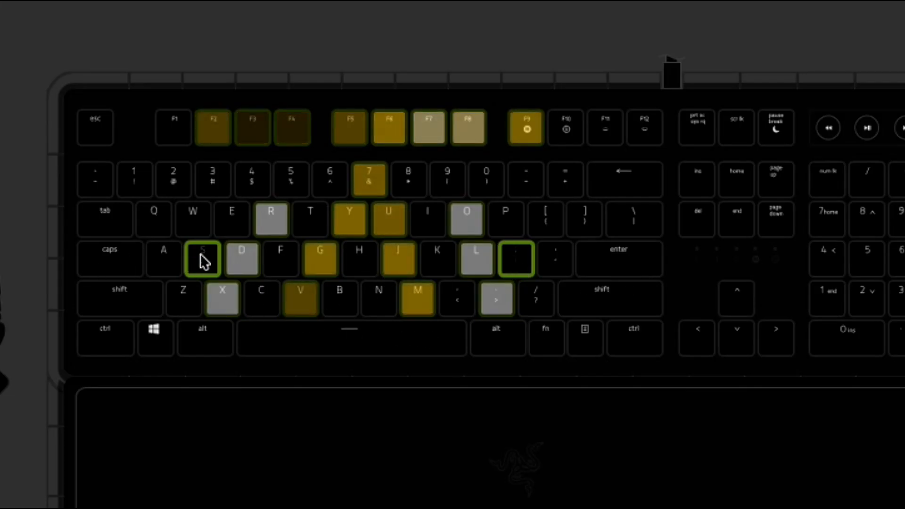
{"action": "left_click", "coordinate": [245, 266]}
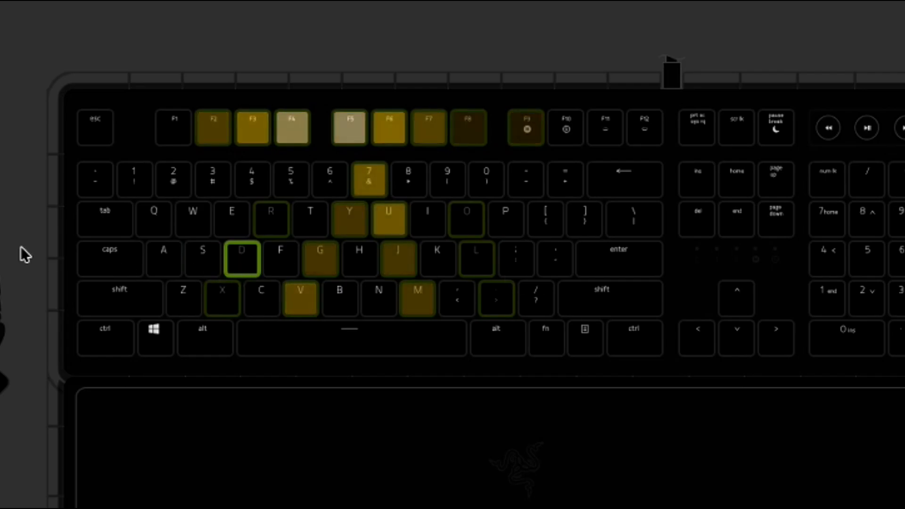
{"action": "left_click", "coordinate": [486, 264]}
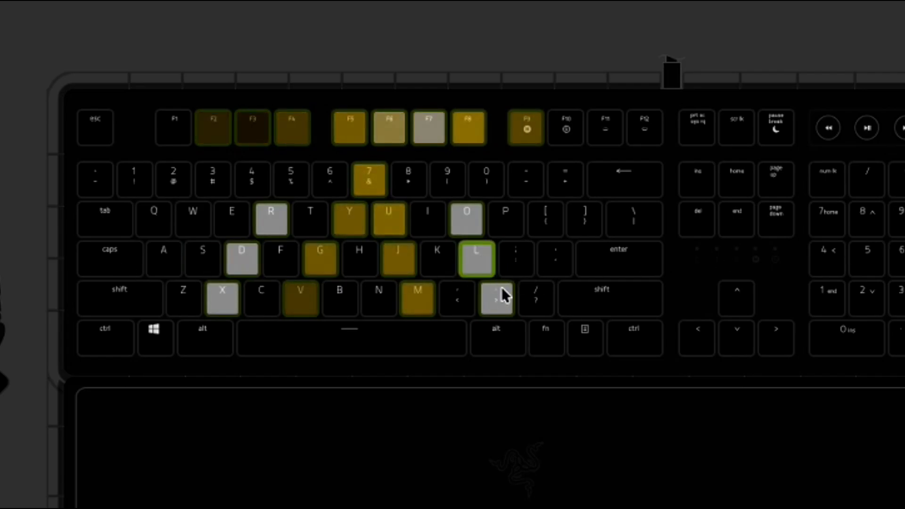
{"action": "left_click", "coordinate": [522, 264]}
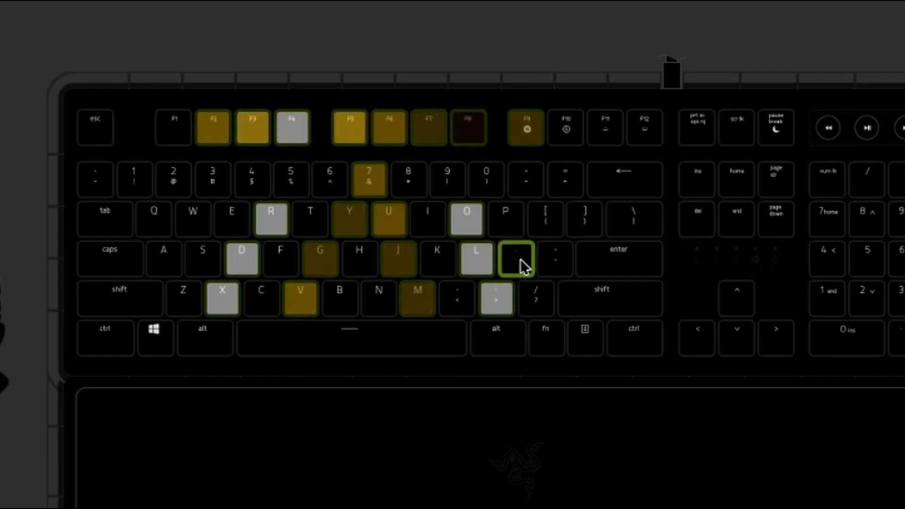
{"action": "left_click", "coordinate": [205, 255]}
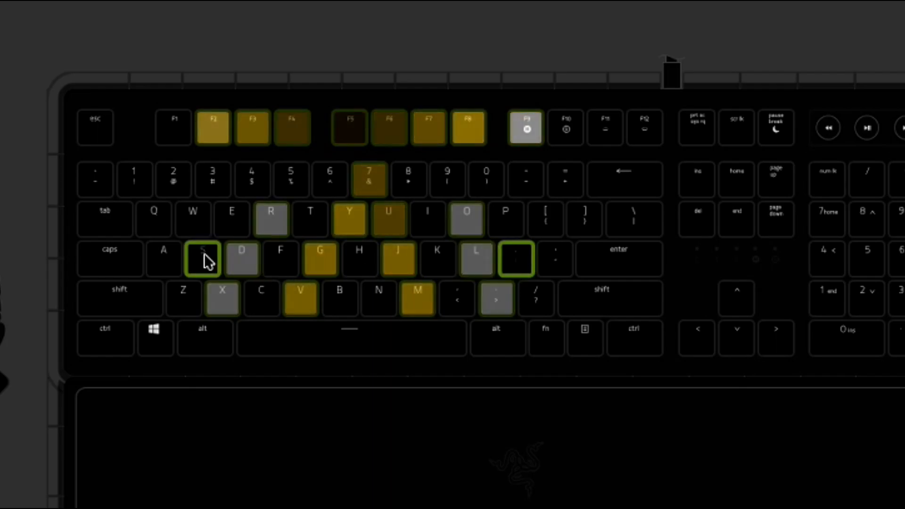
{"action": "mouse_move", "coordinate": [205, 253]}
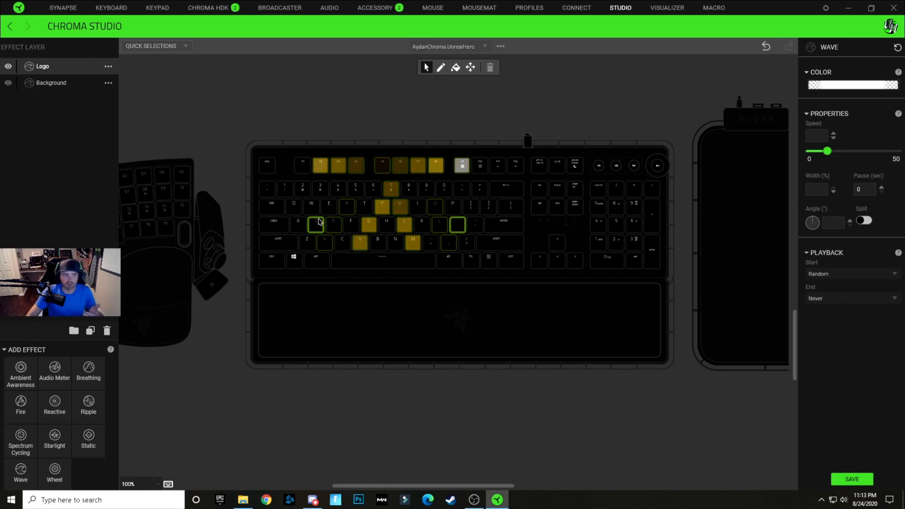
Add a transparent color stop slightly inside the end of the S and semicolon keys' gradient and delete the outermost end stop.
{"action": "left_click", "coordinate": [874, 86]}
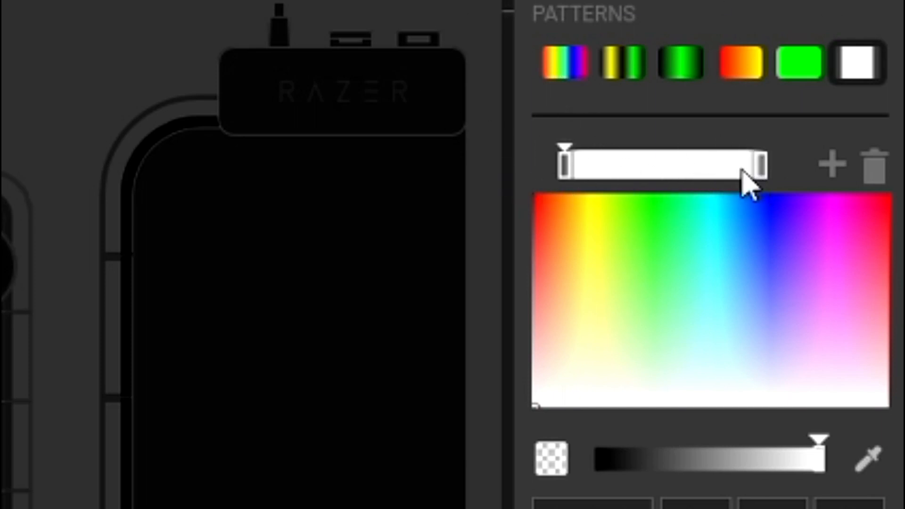
{"action": "left_click", "coordinate": [581, 169]}
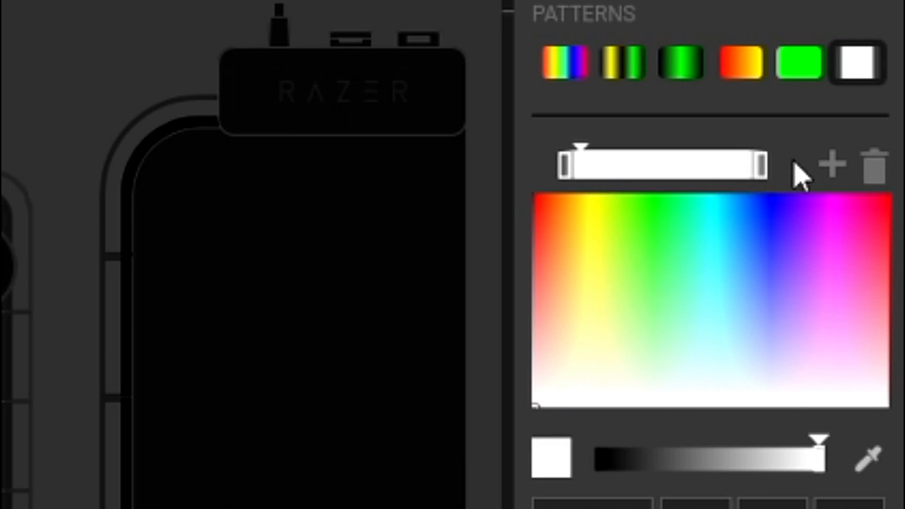
{"action": "left_click", "coordinate": [833, 167]}
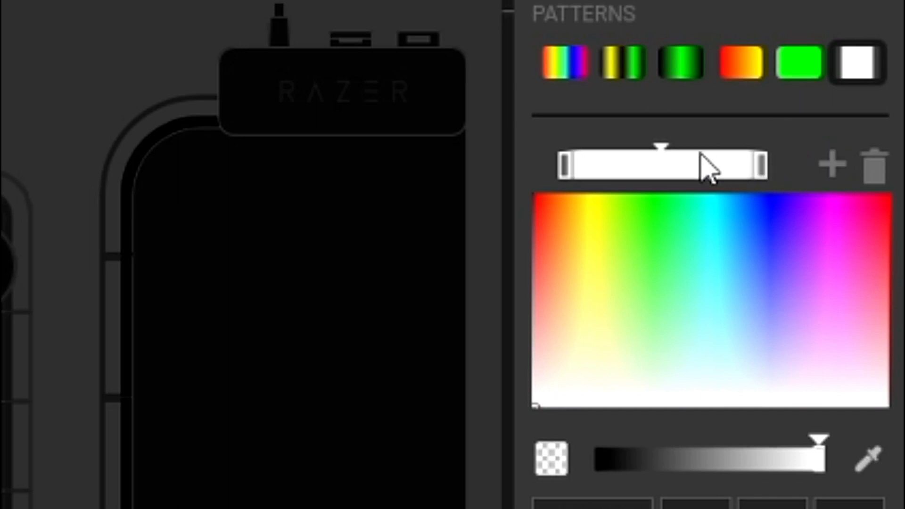
{"action": "left_click", "coordinate": [662, 174]}
{"action": "left_click_drag", "start_coordinate": [661, 172], "coordinate": [744, 174]}
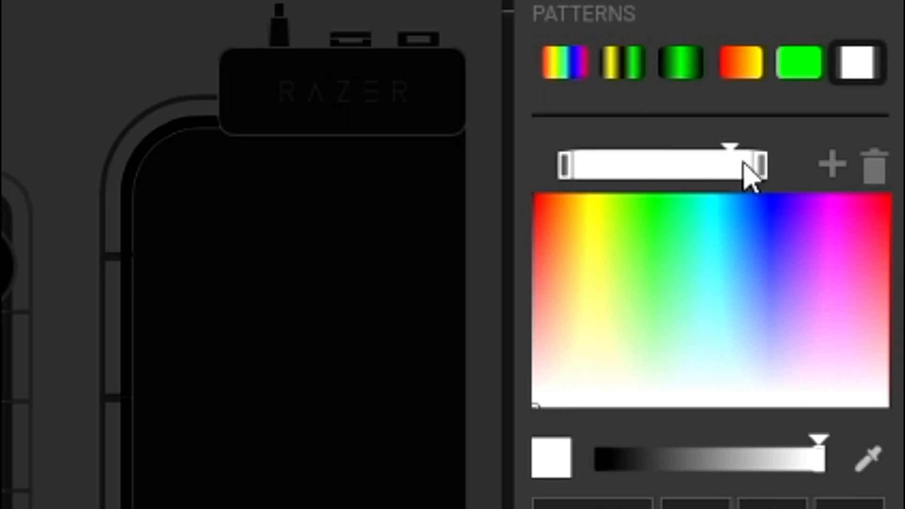
{"action": "left_click_drag", "start_coordinate": [747, 171], "coordinate": [744, 173]}
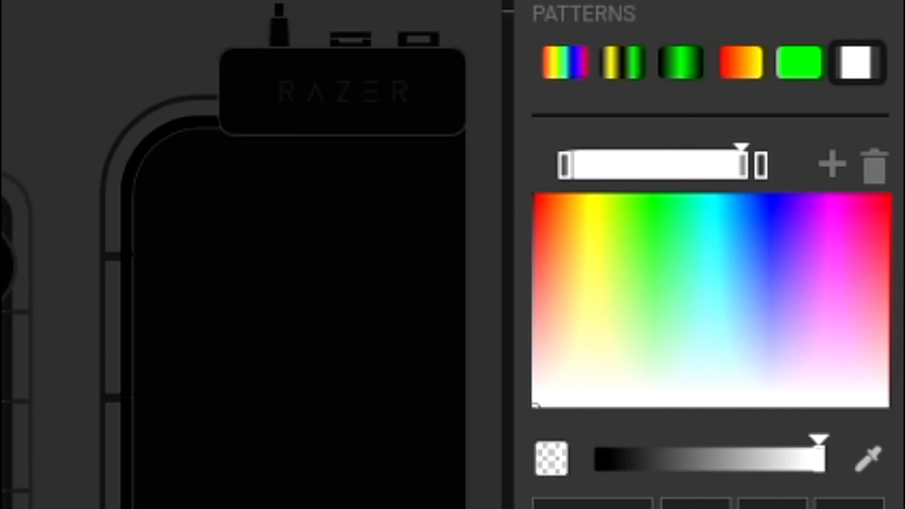
{"action": "left_click", "coordinate": [760, 168]}
{"action": "left_click", "coordinate": [872, 172]}
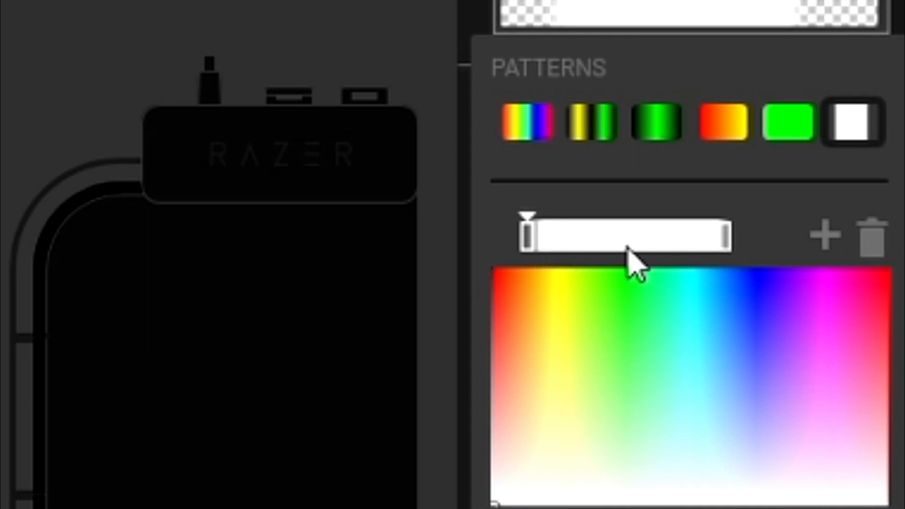
Add a transparent color stop slightly inside the start of this gradient, delete the original first stop and deselect the keys.
{"action": "left_click", "coordinate": [825, 236]}
{"action": "mouse_move", "coordinate": [627, 237]}
{"action": "left_mouse_down"}
{"action": "mouse_move", "coordinate": [547, 248]}
{"action": "mouse_move", "coordinate": [546, 232]}
{"action": "left_mouse_up"}
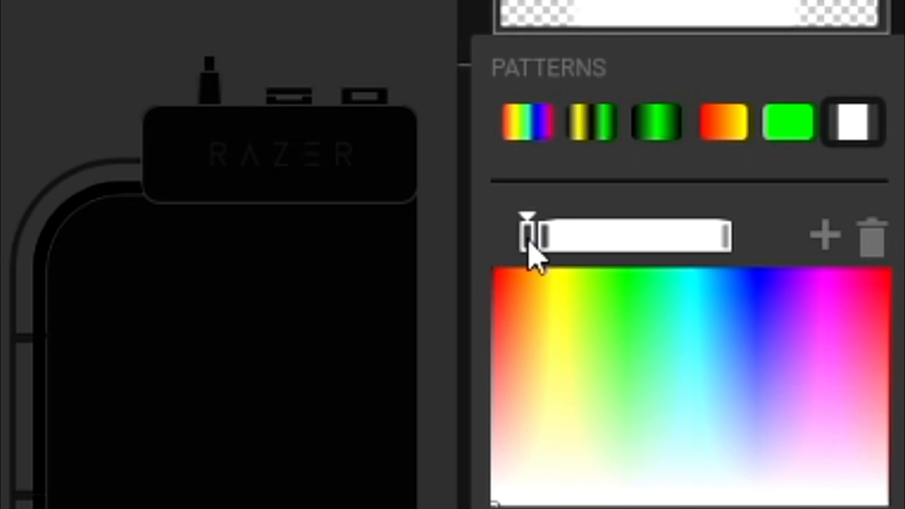
{"action": "left_click", "coordinate": [869, 245]}
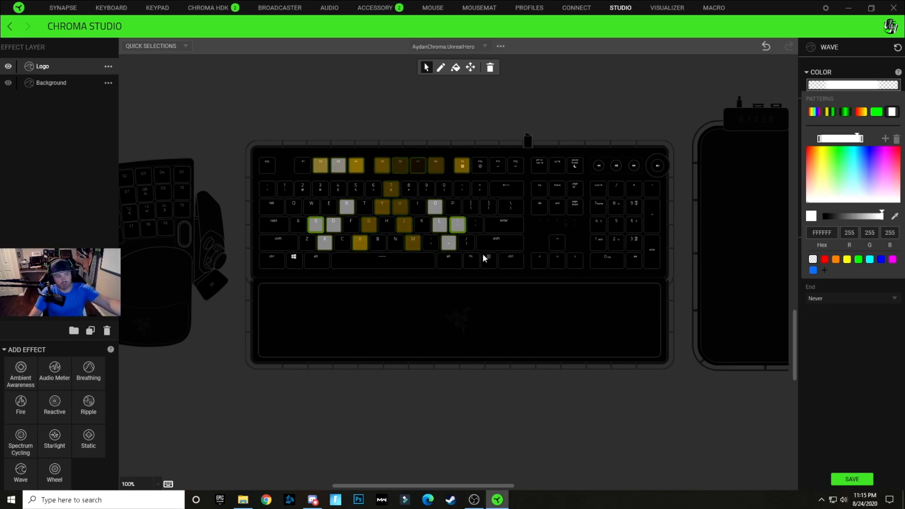
{"action": "left_click", "coordinate": [622, 447]}
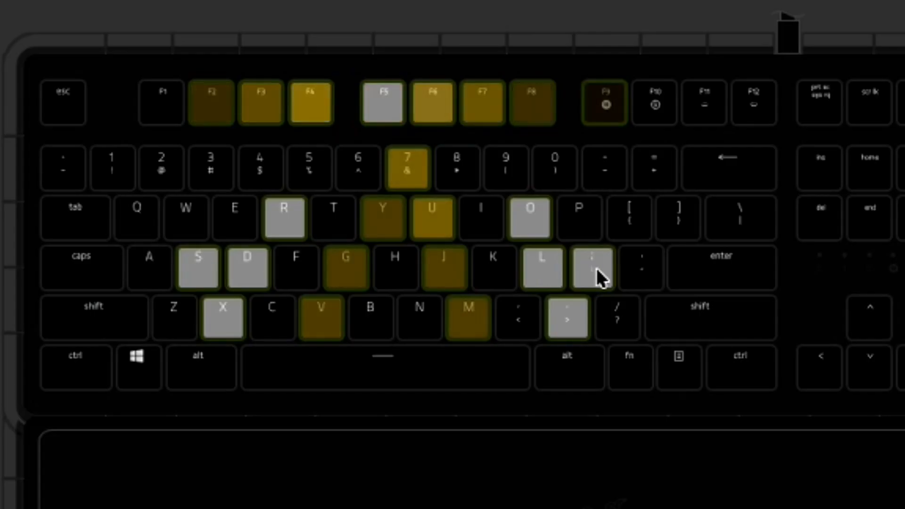
Select the Q, 3, minus and right bracket keys together on the Logo layer.
{"action": "left_click", "coordinate": [461, 227]}
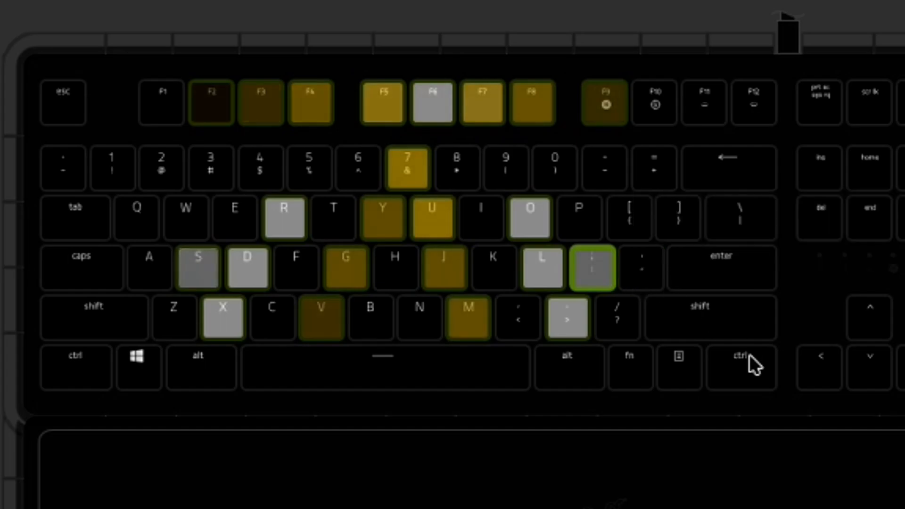
{"action": "left_click", "coordinate": [145, 218]}
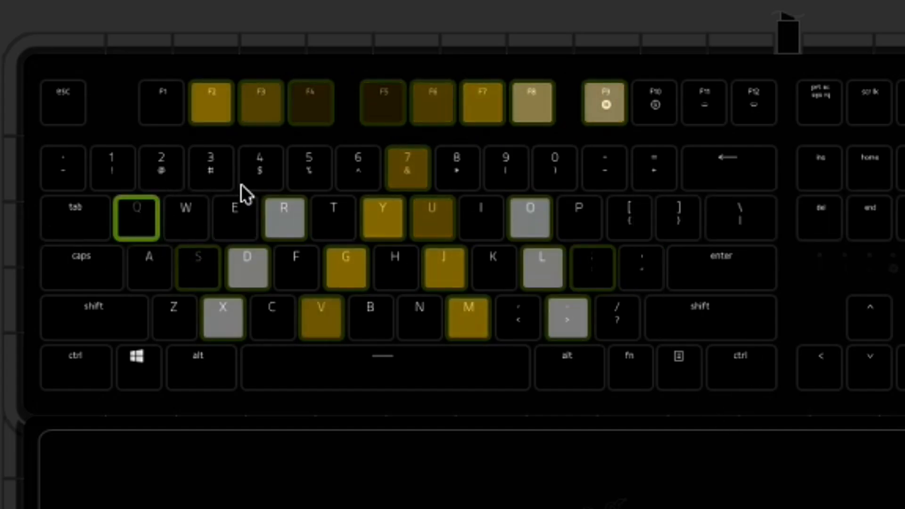
{"action": "left_click", "coordinate": [212, 168], "text": "ctrl"}
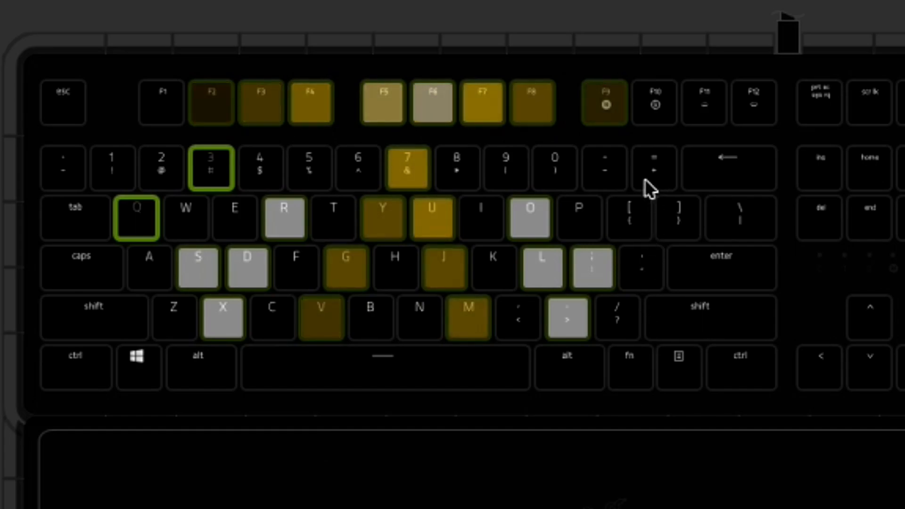
{"action": "left_click", "coordinate": [612, 184], "text": "ctrl"}
{"action": "left_click", "coordinate": [677, 218], "text": "ctrl"}
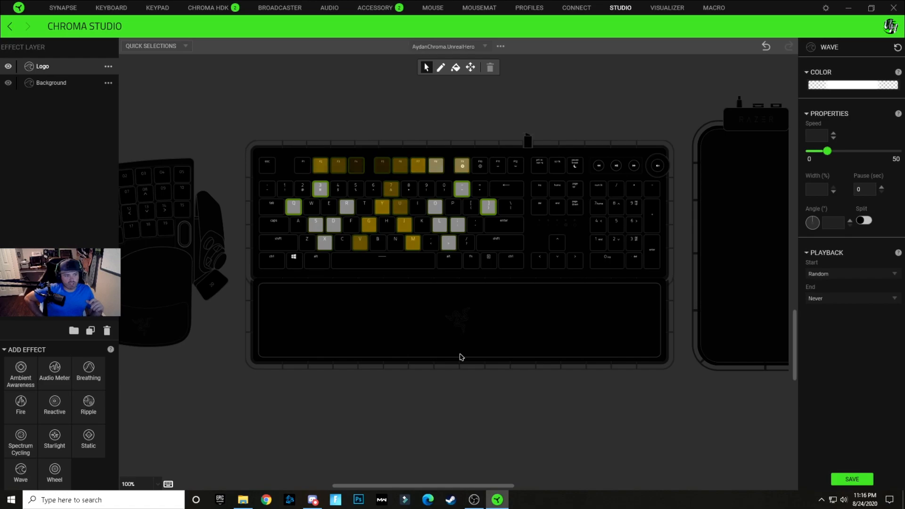
Place a transparent color stop further inside the end of these keys' gradient and delete the outermost end stop.
{"action": "left_click", "coordinate": [882, 89]}
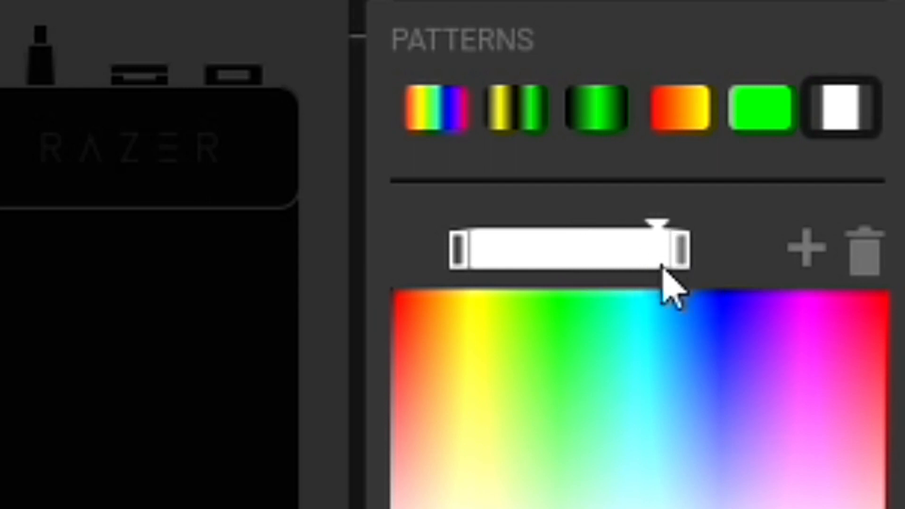
{"action": "left_click", "coordinate": [659, 249]}
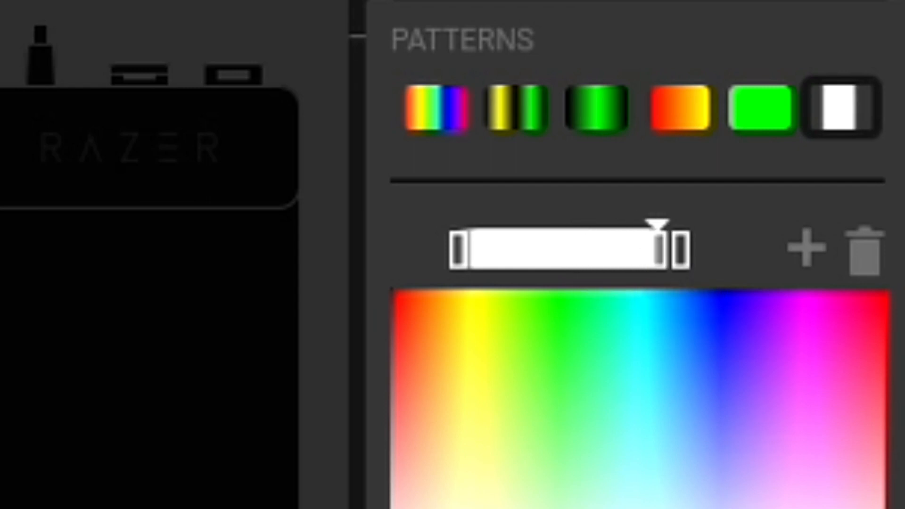
{"action": "left_click", "coordinate": [680, 250]}
{"action": "left_click", "coordinate": [865, 253]}
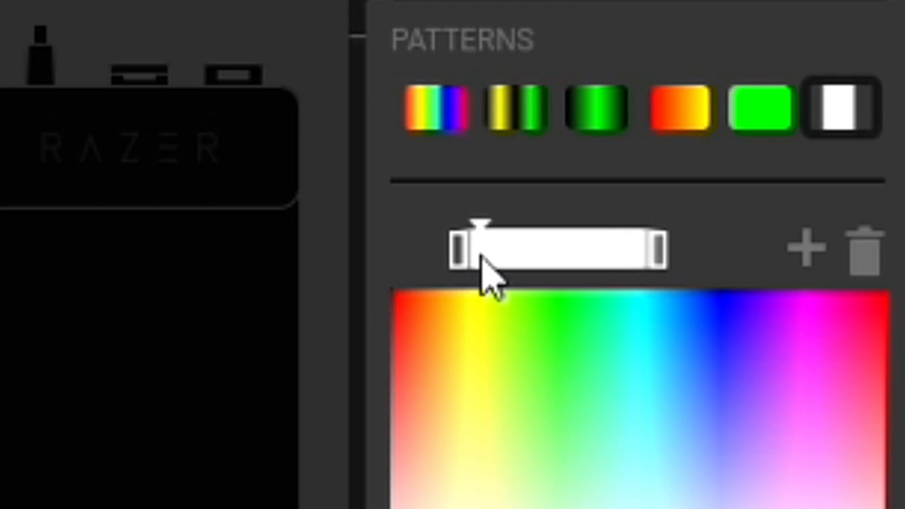
Add a transparent color stop slightly inside the start of this gradient, delete the original first stop and close the color picker.
{"action": "left_click", "coordinate": [804, 247]}
{"action": "left_click", "coordinate": [480, 249]}
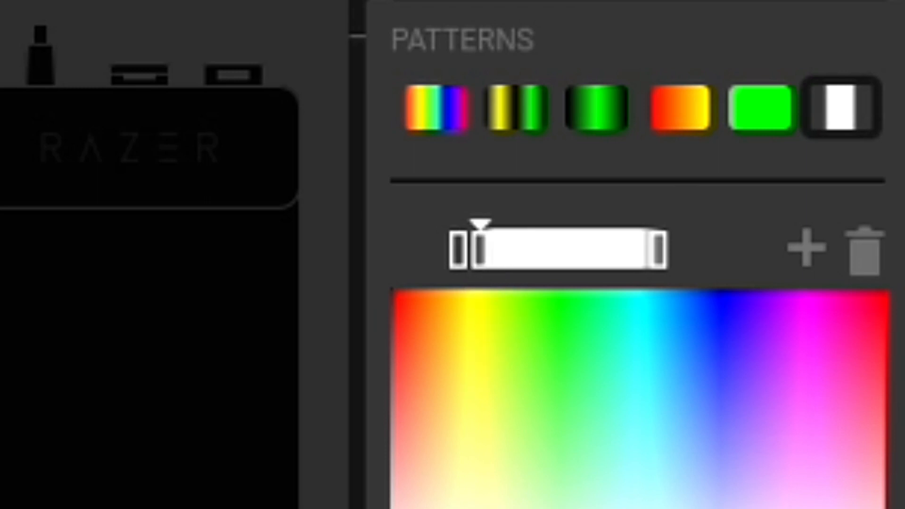
{"action": "left_click", "coordinate": [456, 250]}
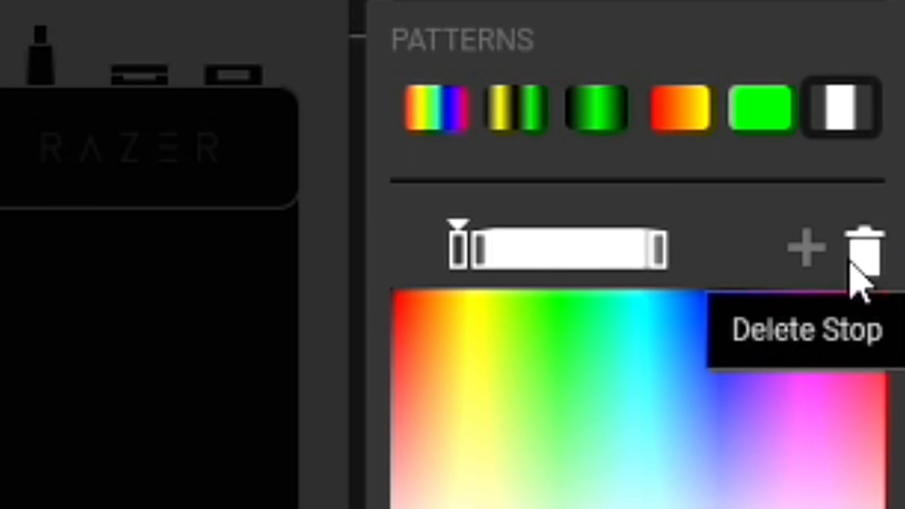
{"action": "left_click", "coordinate": [864, 255]}
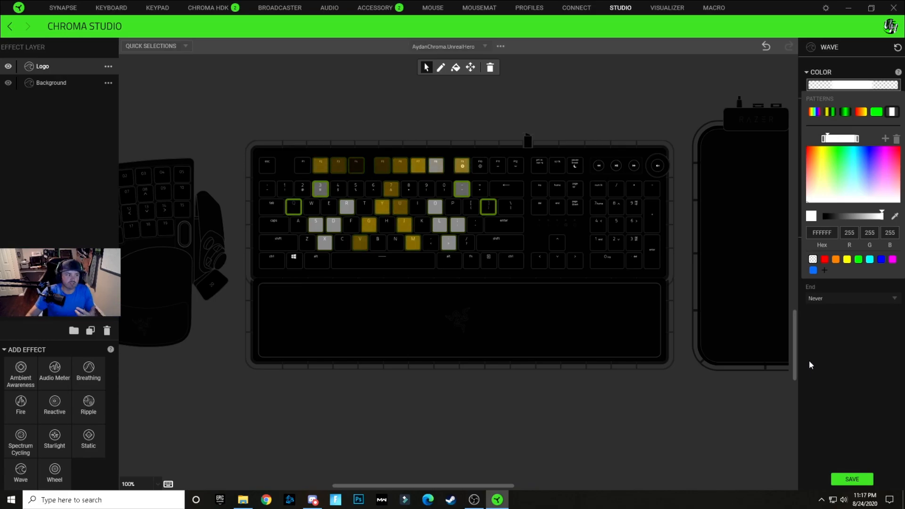
{"action": "left_click", "coordinate": [855, 346]}
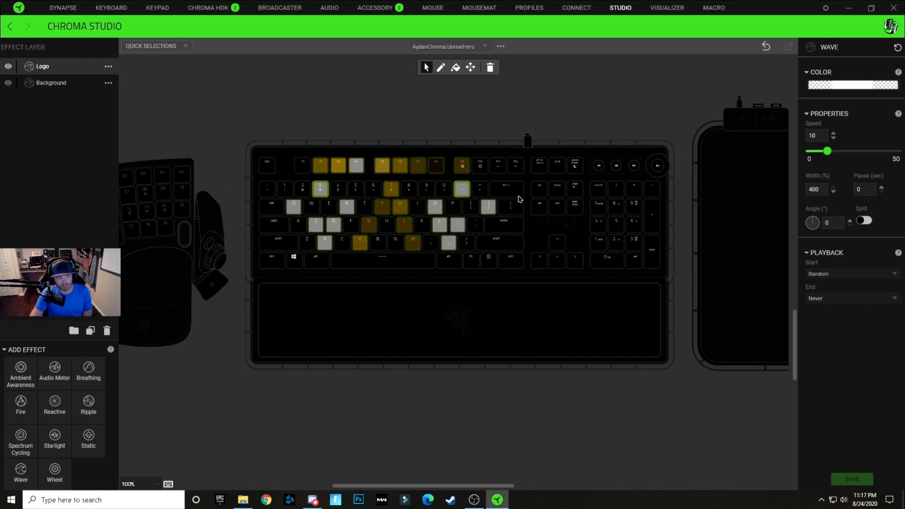
Set the white stop's hex color to FFFFFE for the selected Q, 3, minus and right bracket keys, then deselect them.
{"action": "left_click", "coordinate": [865, 88]}
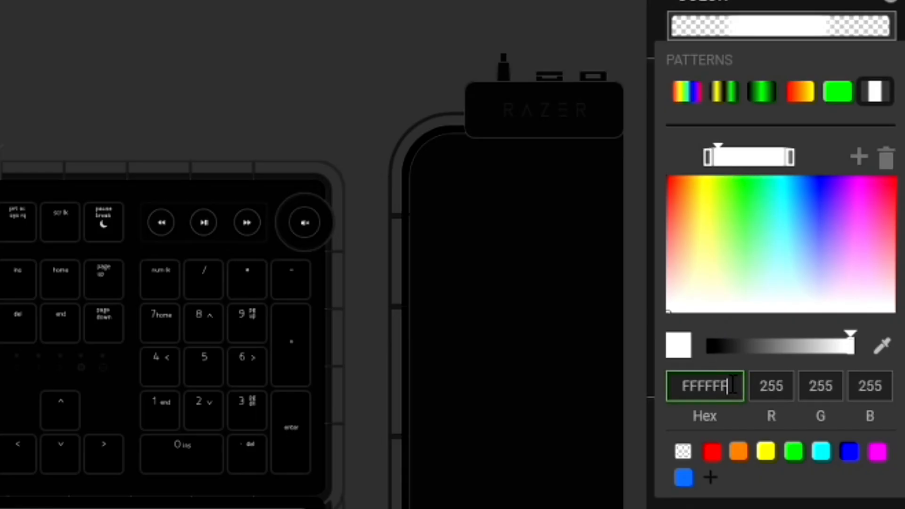
{"action": "key", "text": "BackSpace"}
{"action": "type", "text": "E"}
{"action": "key", "text": "Return"}
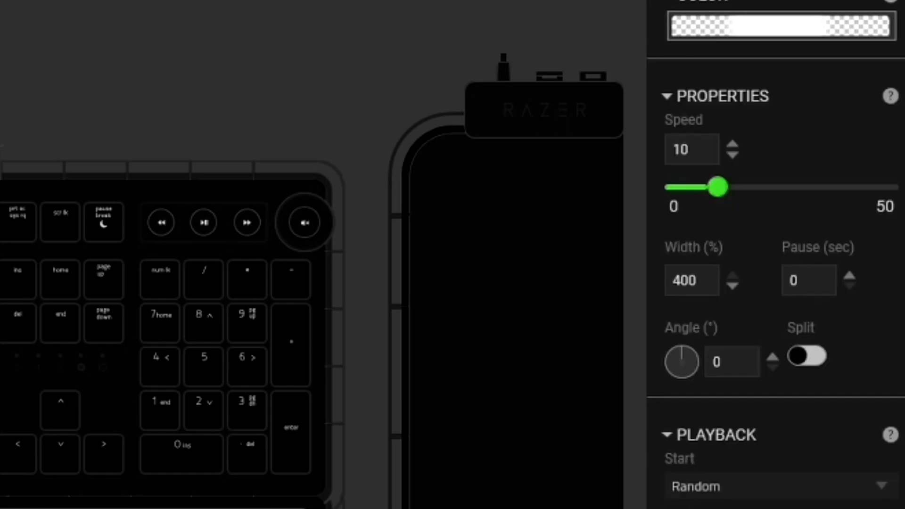
{"action": "left_click", "coordinate": [208, 96]}
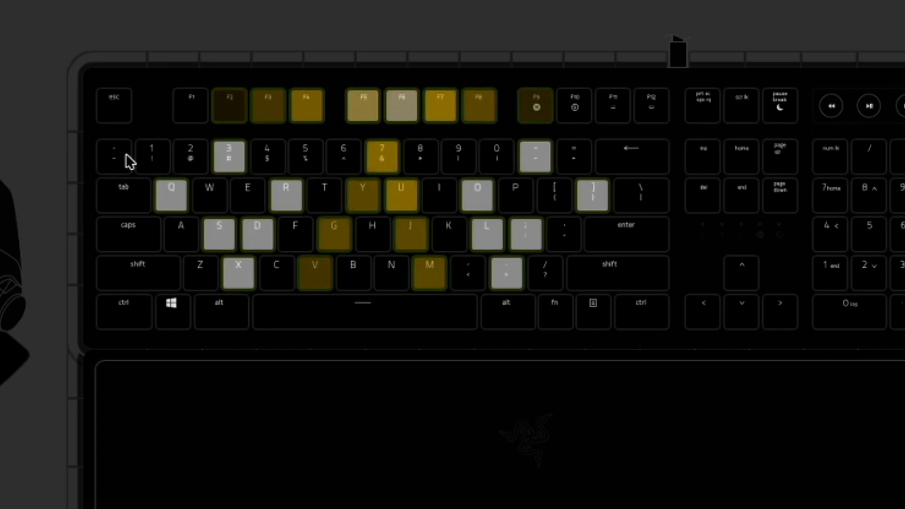
For the backtick, 1, 2, equals and Backspace keys, place a transparent stop further inside the gradient's end and delete the outermost end stop.
{"action": "left_click_drag", "start_coordinate": [126, 157], "coordinate": [192, 169]}
{"action": "left_click", "coordinate": [590, 161]}
{"action": "left_click", "coordinate": [611, 170]}
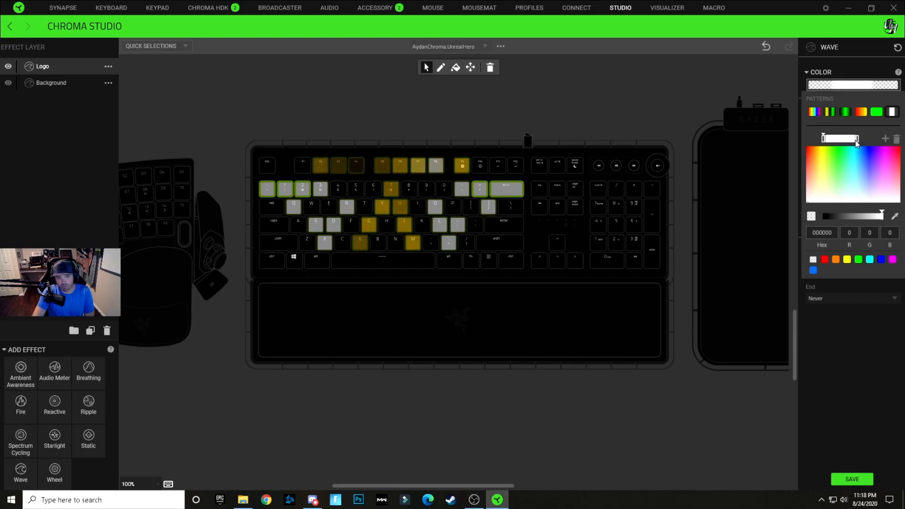
{"action": "left_click", "coordinate": [828, 139]}
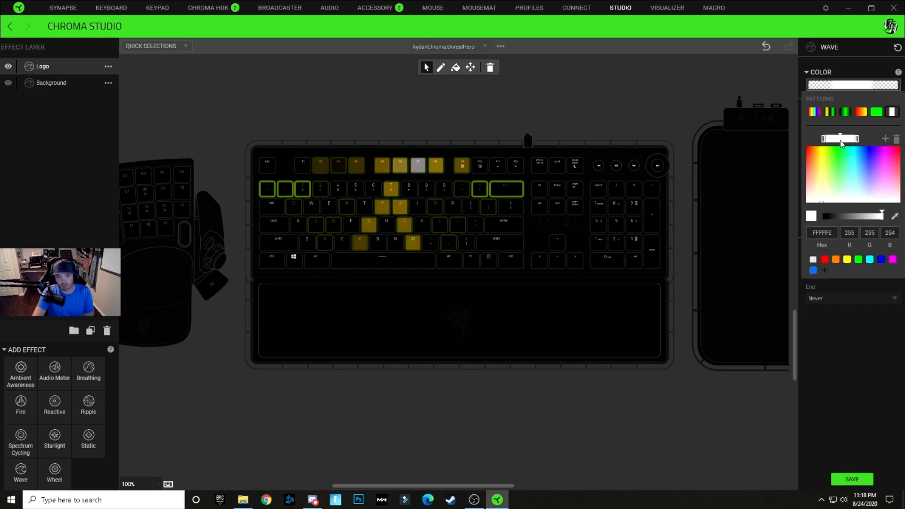
{"action": "left_click", "coordinate": [853, 140]}
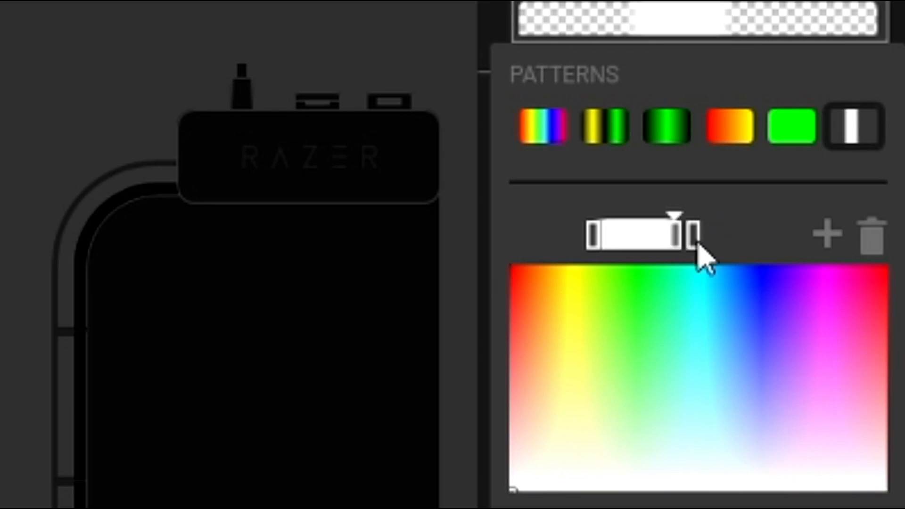
{"action": "left_click", "coordinate": [870, 237]}
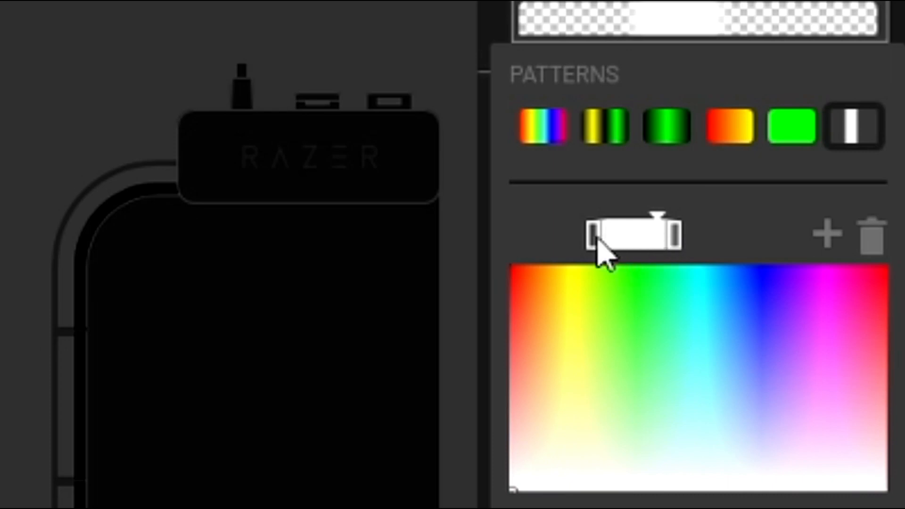
Place a transparent stop further inside the start of the number-row keys' gradient, delete the original first stop and save the effect.
{"action": "left_click", "coordinate": [826, 234]}
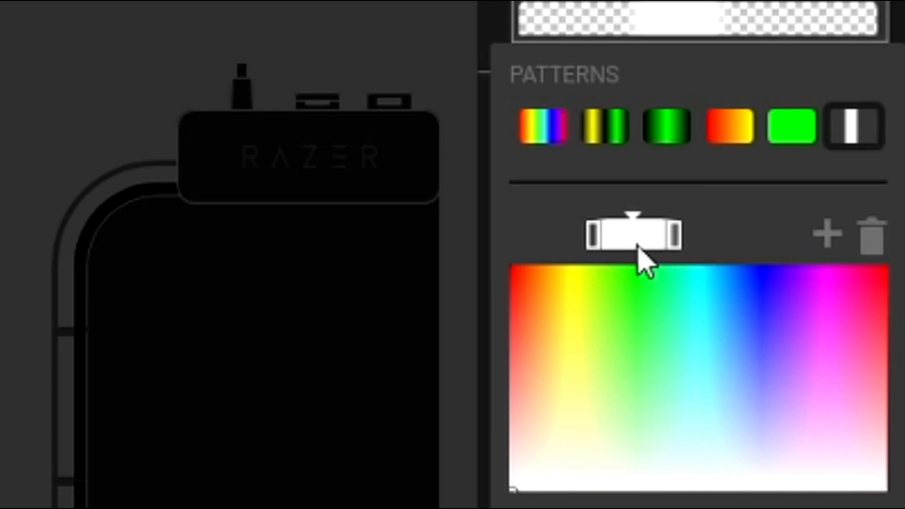
{"action": "mouse_move", "coordinate": [638, 240]}
{"action": "left_mouse_down"}
{"action": "mouse_move", "coordinate": [574, 245]}
{"action": "mouse_move", "coordinate": [622, 237]}
{"action": "left_mouse_up"}
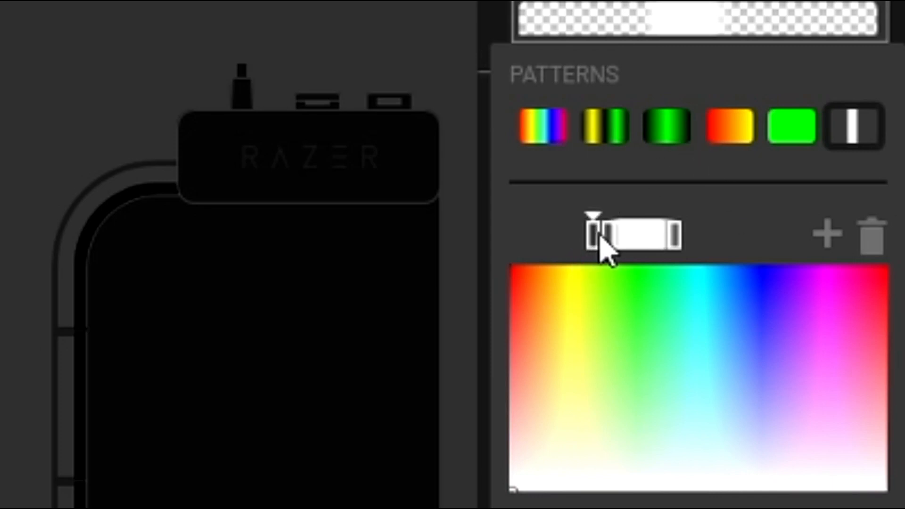
{"action": "left_click", "coordinate": [871, 241]}
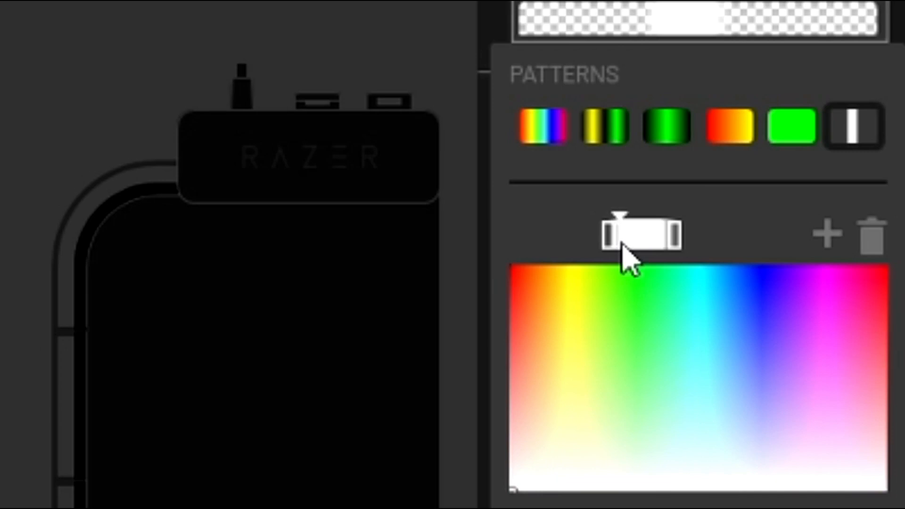
{"action": "left_click_drag", "start_coordinate": [628, 245], "coordinate": [629, 248]}
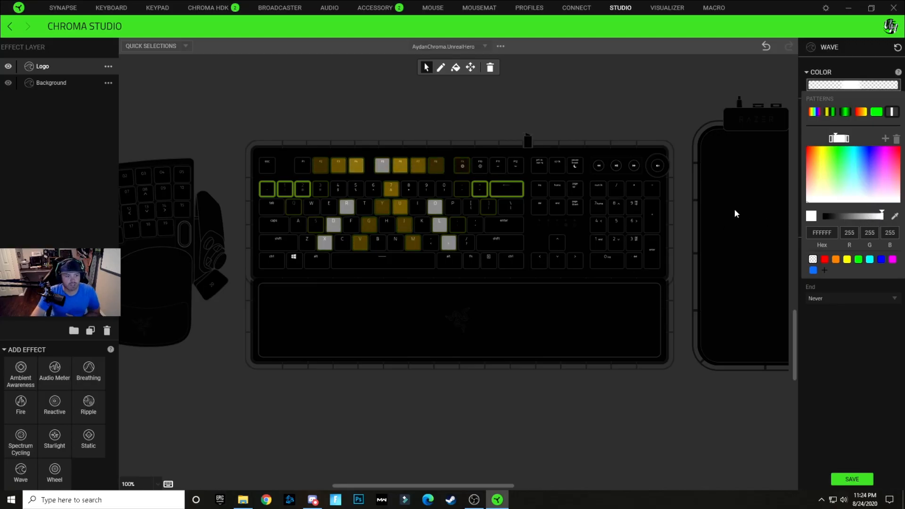
{"action": "left_click", "coordinate": [856, 481]}
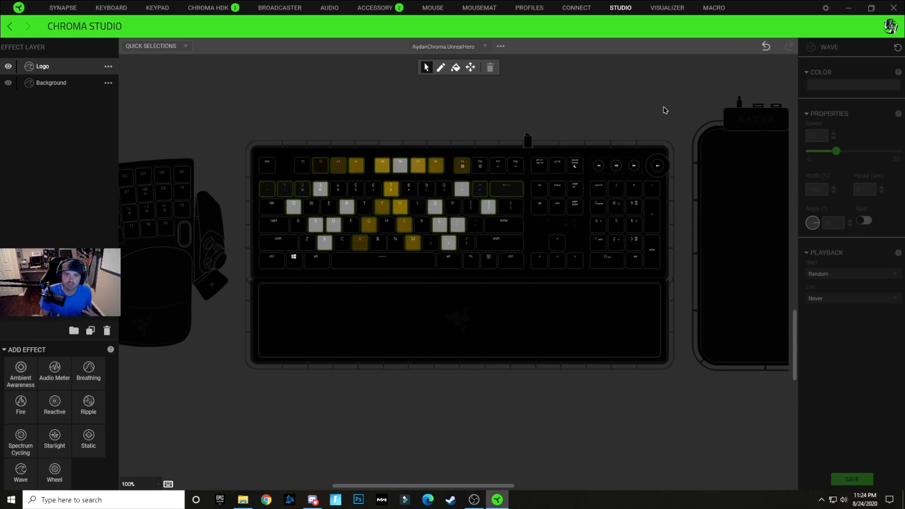
Apply the black, yellow and green preset pattern to the Caps Lock and Num Lock keys on the Logo layer.
{"action": "scroll", "coordinate": [665, 110], "scroll_direction": "down", "scroll_amount": 1}
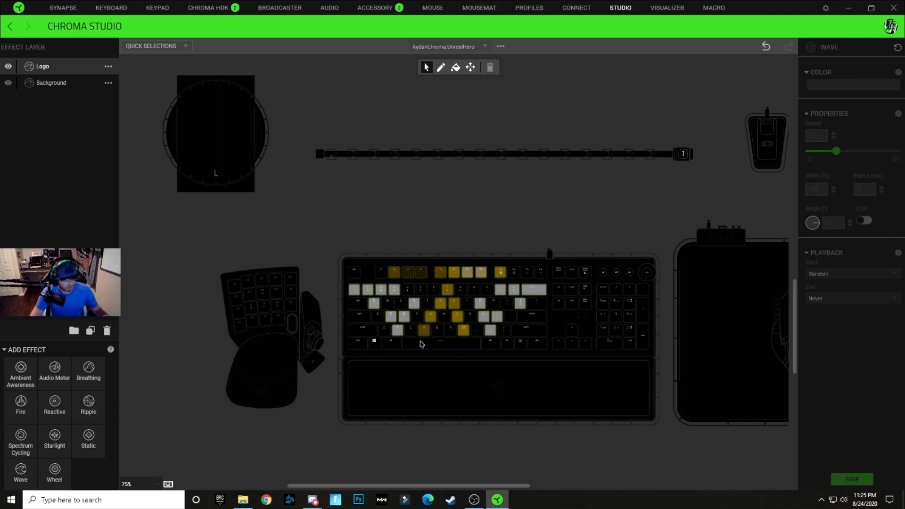
{"action": "left_click", "coordinate": [361, 316]}
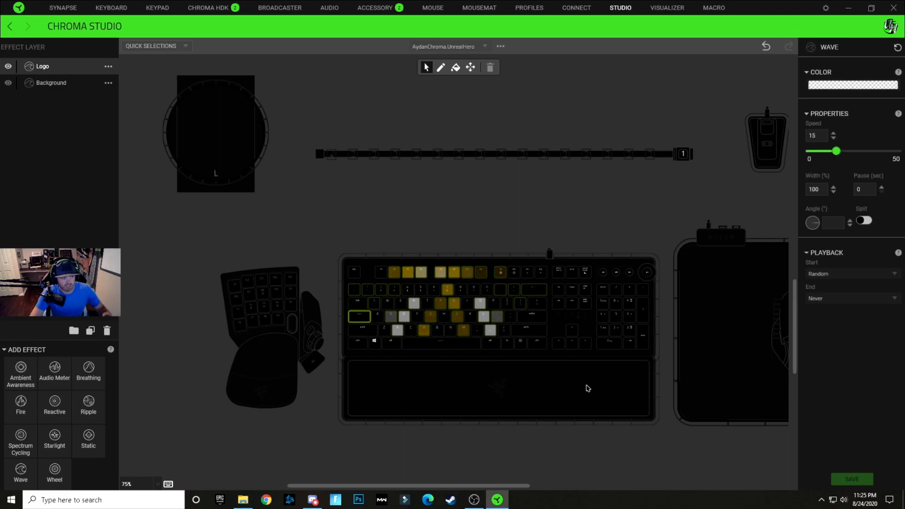
{"action": "left_click", "coordinate": [604, 290]}
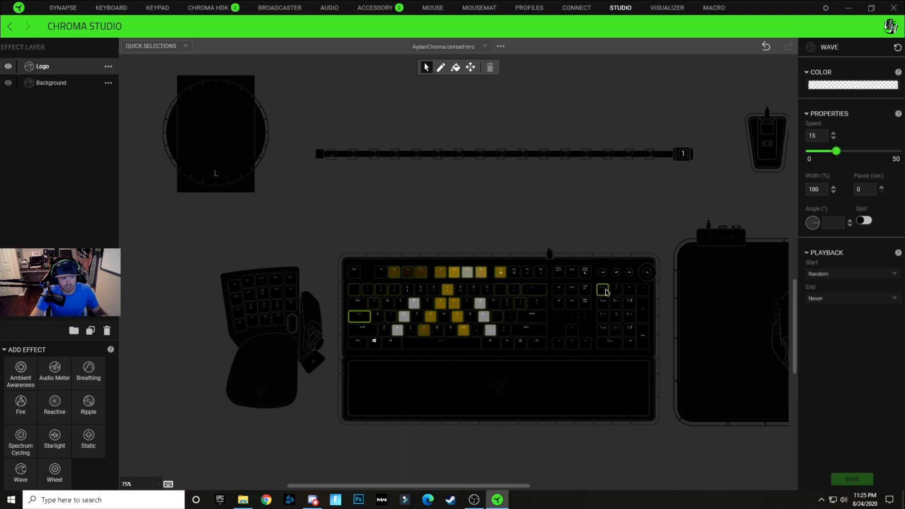
{"action": "left_click", "coordinate": [857, 86]}
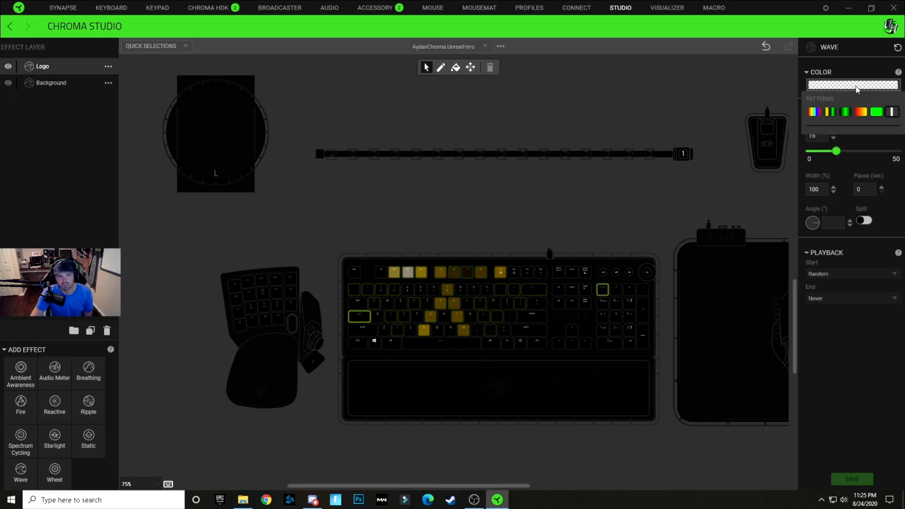
{"action": "left_click", "coordinate": [831, 114]}
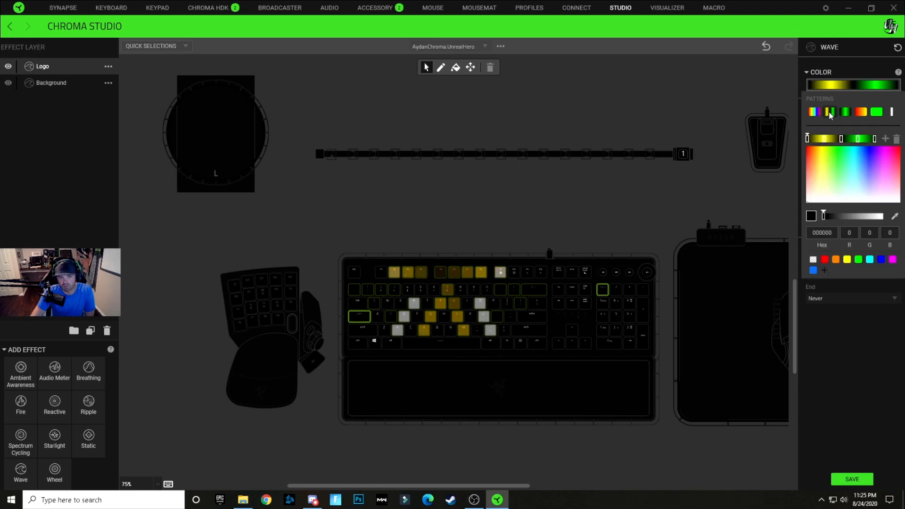
Recolor the pattern's yellow stop with hex 241C01 and raise its brightness to full for gold FFC807.
{"action": "left_click", "coordinate": [825, 139]}
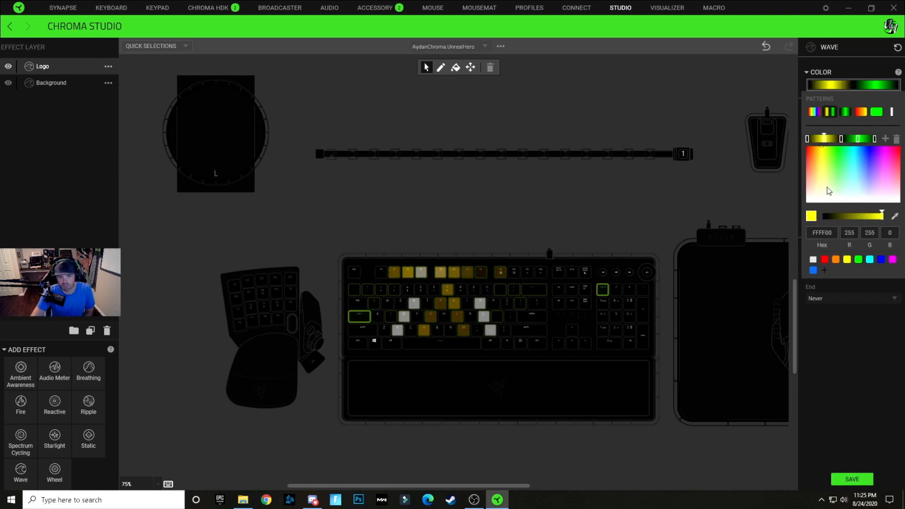
{"action": "double_click", "coordinate": [828, 234]}
{"action": "type", "text": "241C01"}
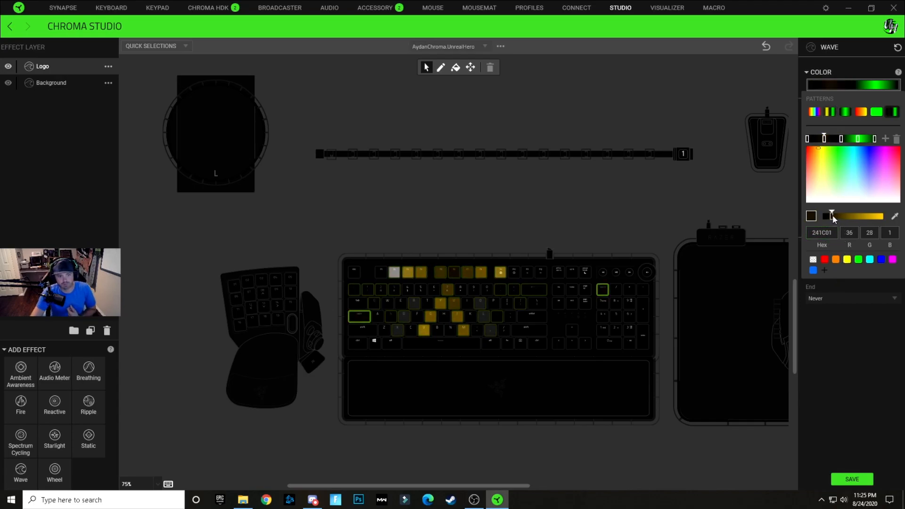
{"action": "left_click_drag", "start_coordinate": [832, 216], "coordinate": [886, 219]}
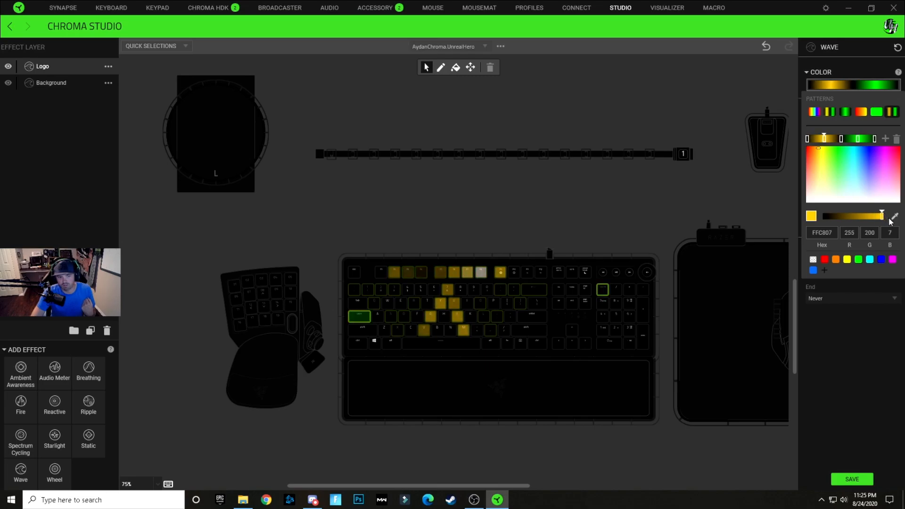
Copy the gold hex FFC807 onto the pattern's green stop and close the color picker.
{"action": "left_click", "coordinate": [822, 233]}
{"action": "key", "text": "ctrl+c"}
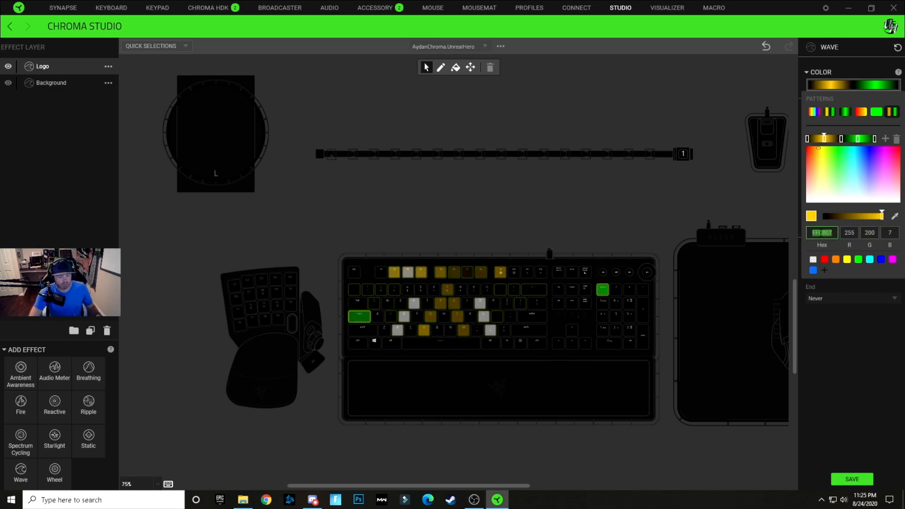
{"action": "left_click", "coordinate": [858, 138]}
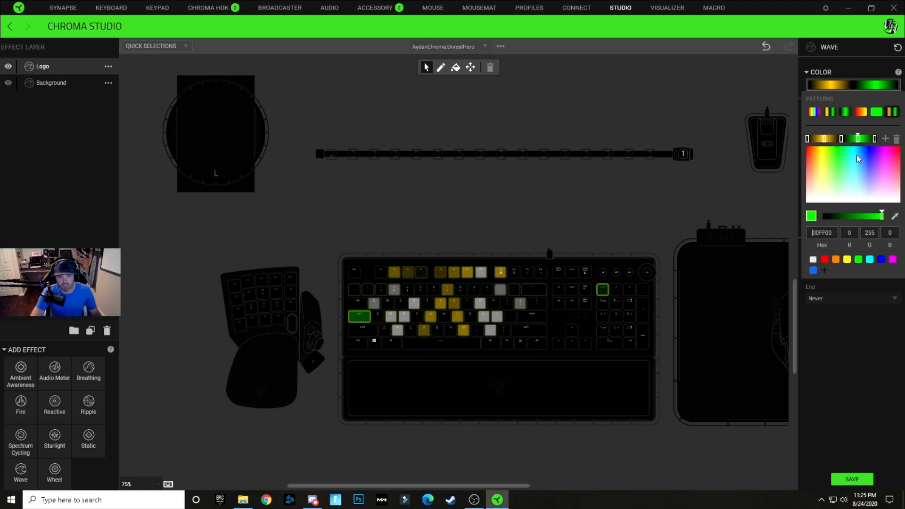
{"action": "left_click", "coordinate": [824, 232]}
{"action": "key", "text": "ctrl+v"}
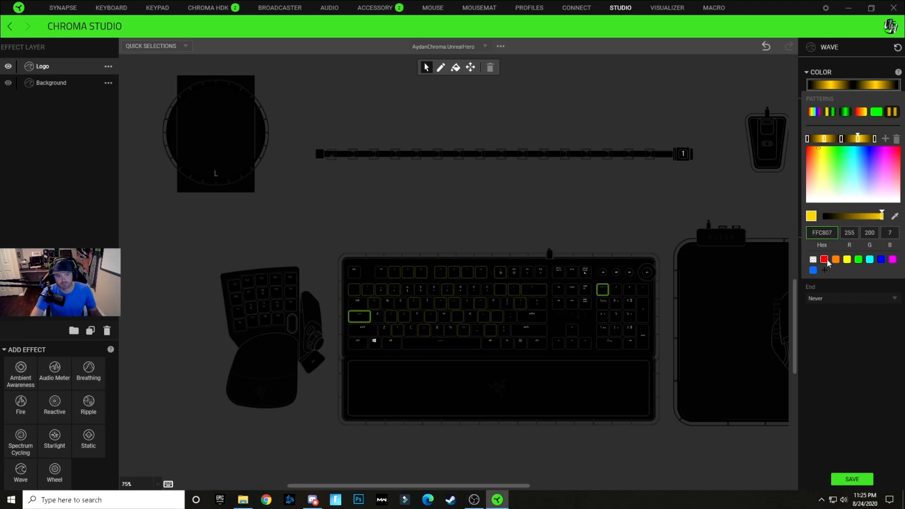
{"action": "left_click", "coordinate": [842, 139]}
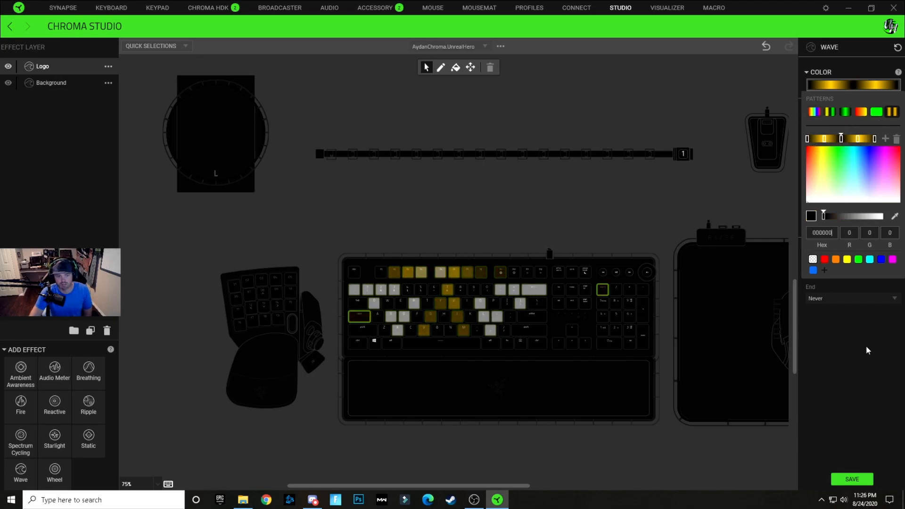
{"action": "left_click", "coordinate": [853, 344]}
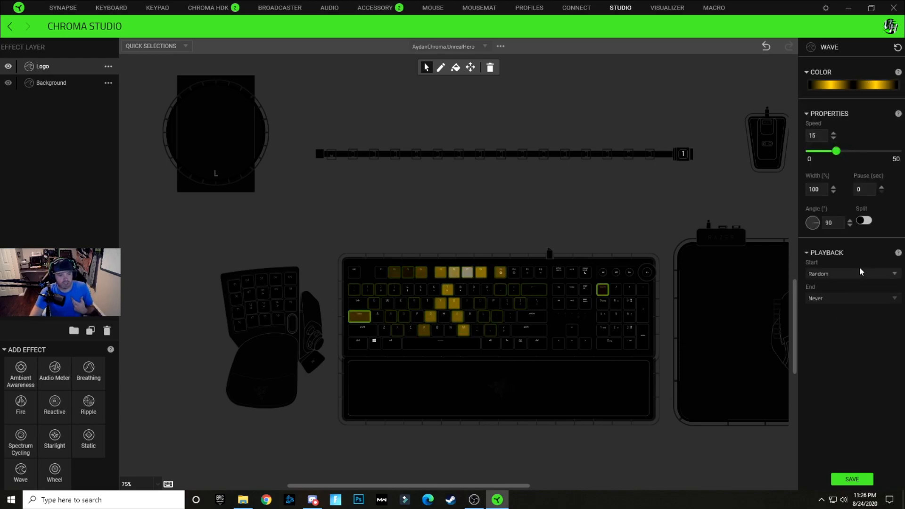
Set both the playback start and end of the Caps Lock and Num Lock wave to On selected keys.
{"action": "left_click", "coordinate": [830, 272]}
{"action": "left_click", "coordinate": [828, 308]}
{"action": "left_click", "coordinate": [835, 298]}
{"action": "left_click", "coordinate": [831, 332]}
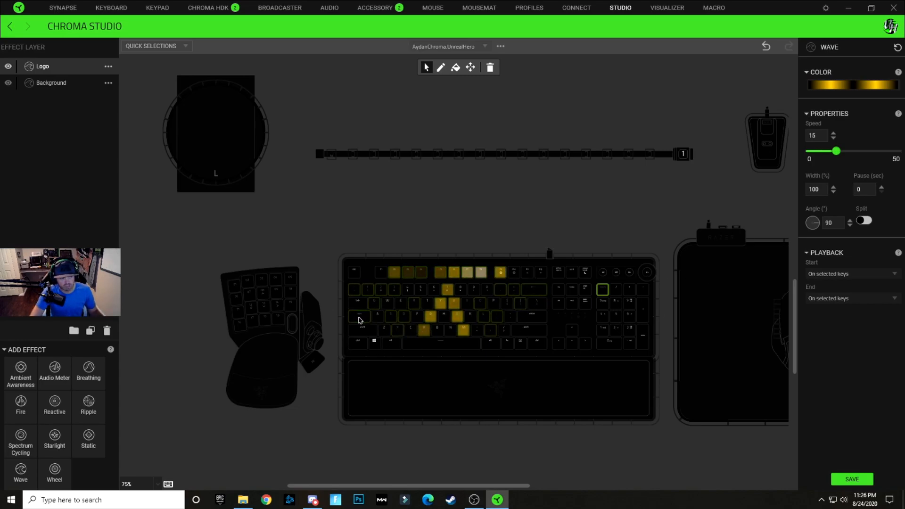
Set the first gold stop's hex color to FFC808 in the lock keys' gradient and deselect the keys.
{"action": "left_click", "coordinate": [868, 86]}
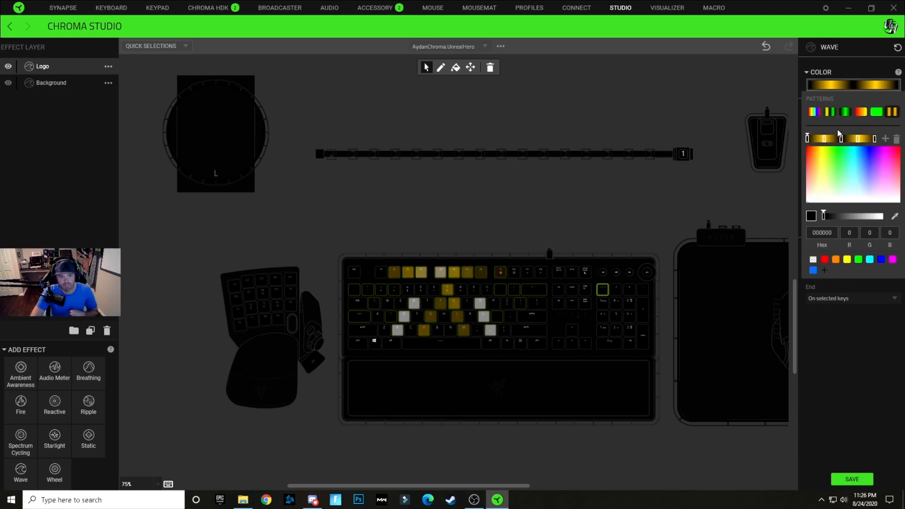
{"action": "left_click", "coordinate": [825, 138]}
{"action": "key", "text": "BackSpace"}
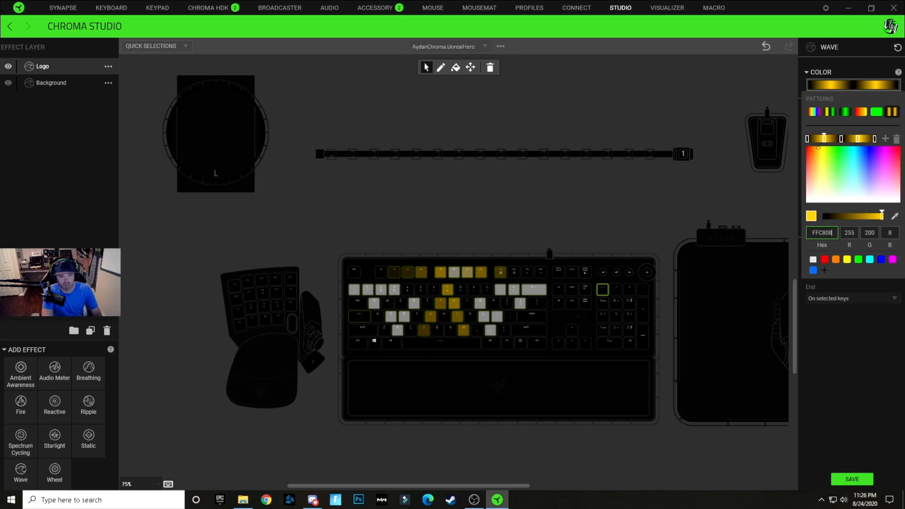
{"action": "left_click", "coordinate": [626, 220]}
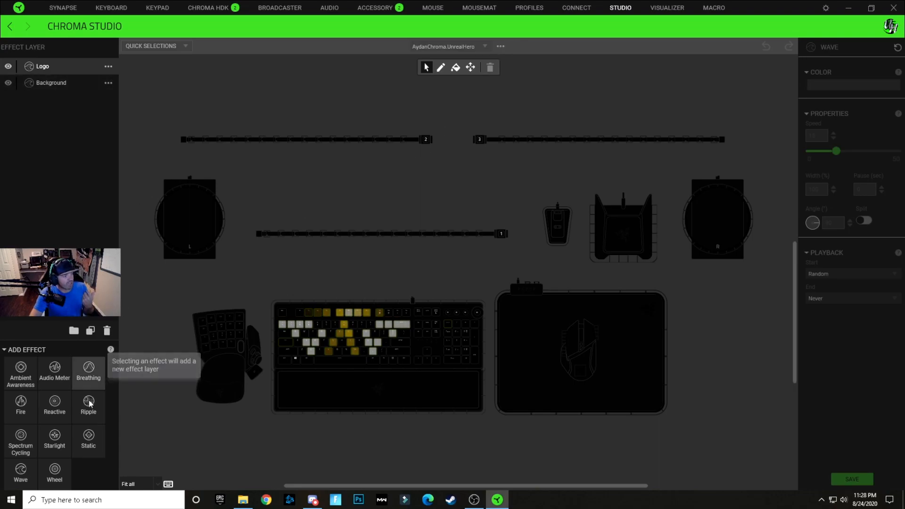
Add a Reactive effect layer and select all the keyboard's keys on it.
{"action": "left_click", "coordinate": [64, 407]}
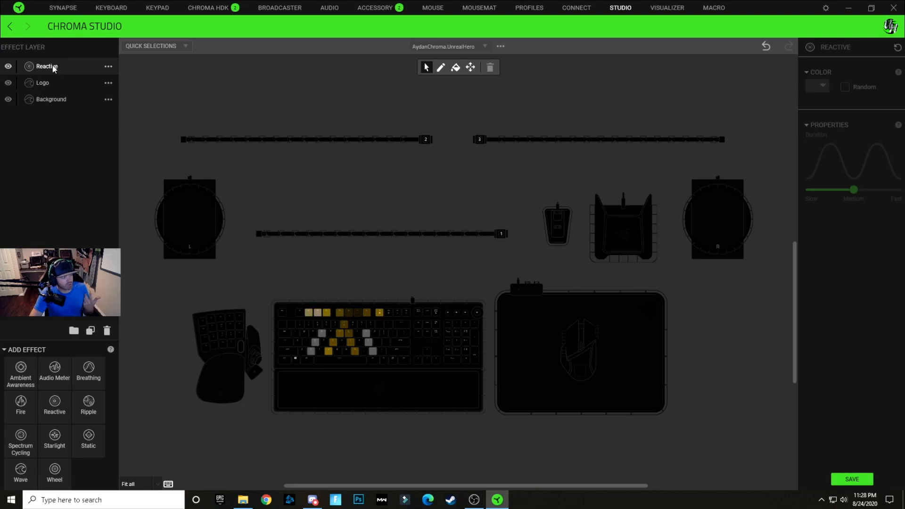
{"action": "left_click", "coordinate": [53, 69]}
{"action": "left_click_drag", "start_coordinate": [285, 316], "coordinate": [475, 362]}
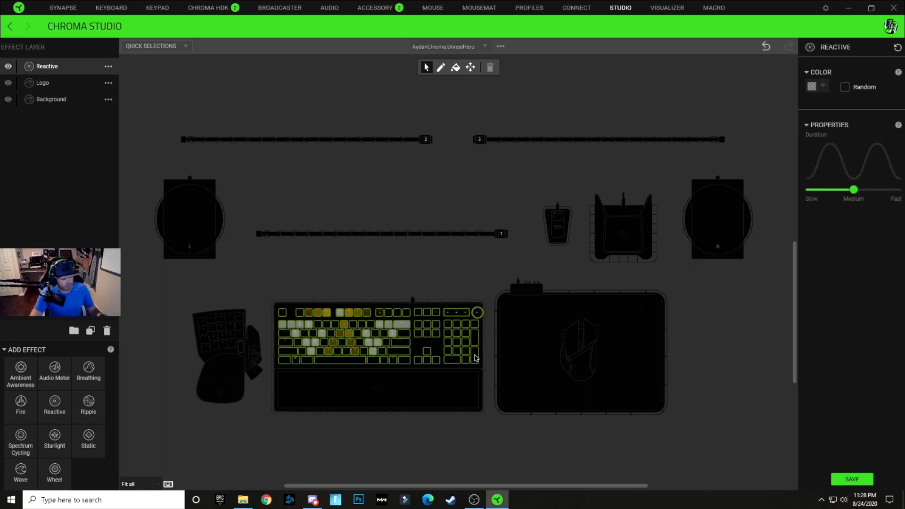
Add the keypad's keys to the Reactive selection and paste the copied gold hex as the Reactive color.
{"action": "left_click_drag", "start_coordinate": [193, 304], "coordinate": [270, 421]}
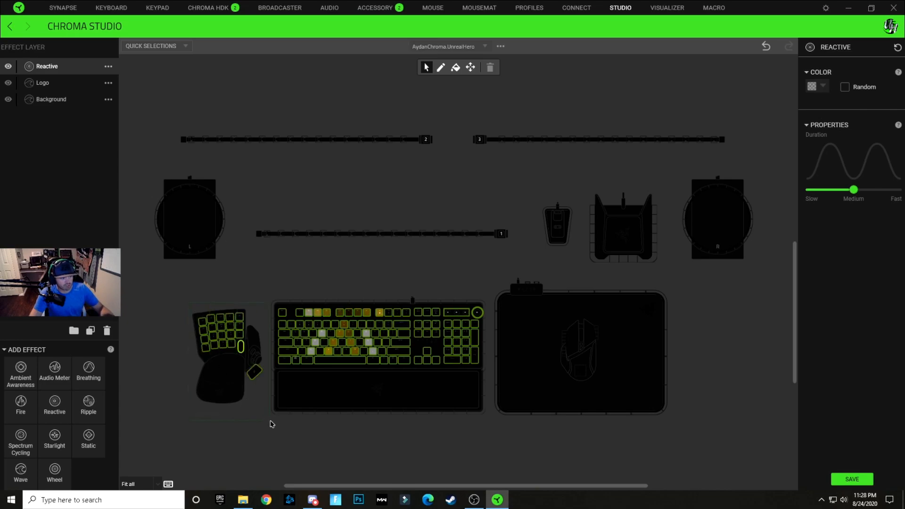
{"action": "left_click", "coordinate": [824, 90]}
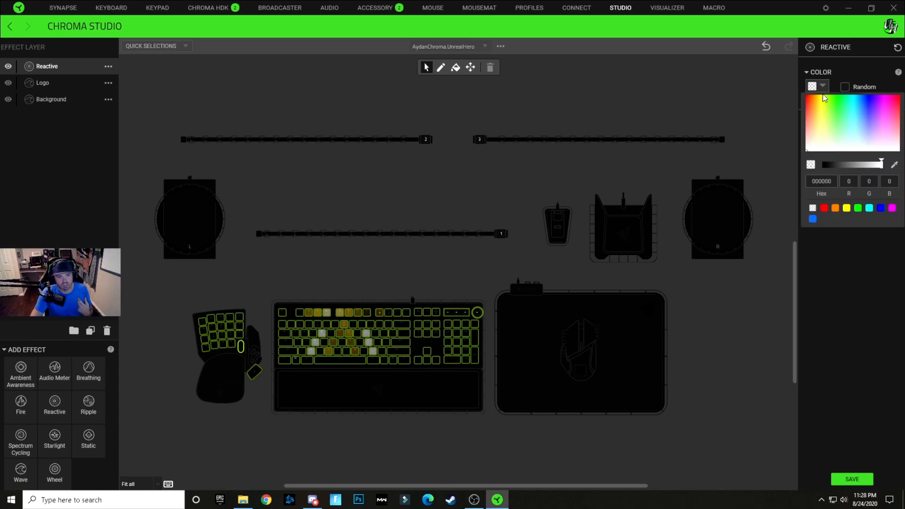
{"action": "double_click", "coordinate": [827, 182]}
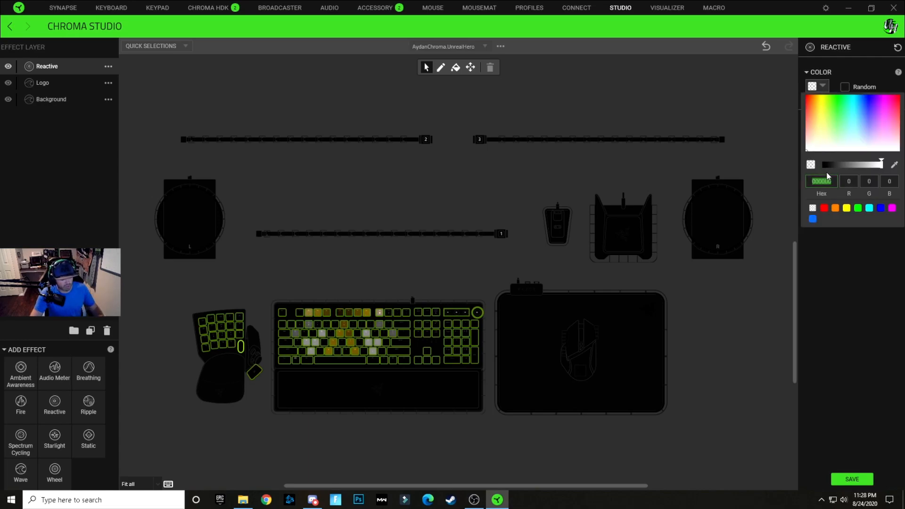
{"action": "key", "text": "ctrl+v"}
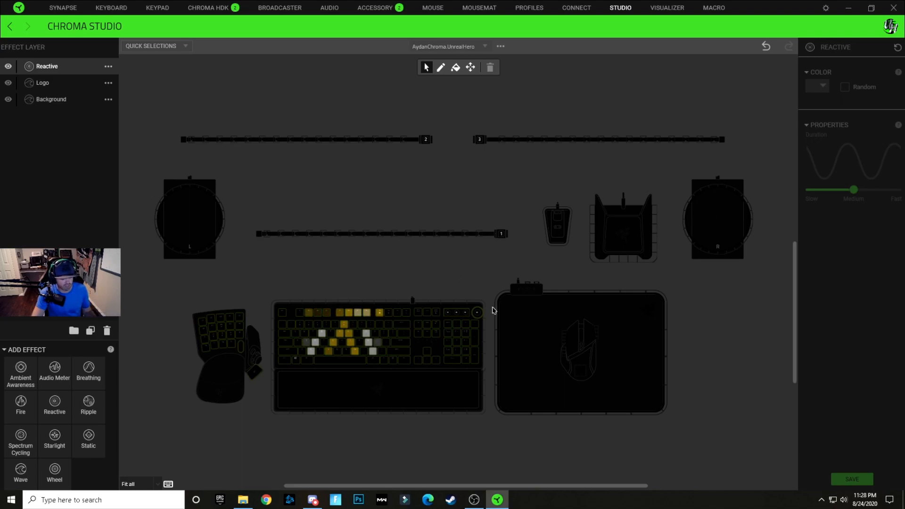
{"action": "scroll", "coordinate": [504, 295], "scroll_direction": "up", "scroll_amount": 3}
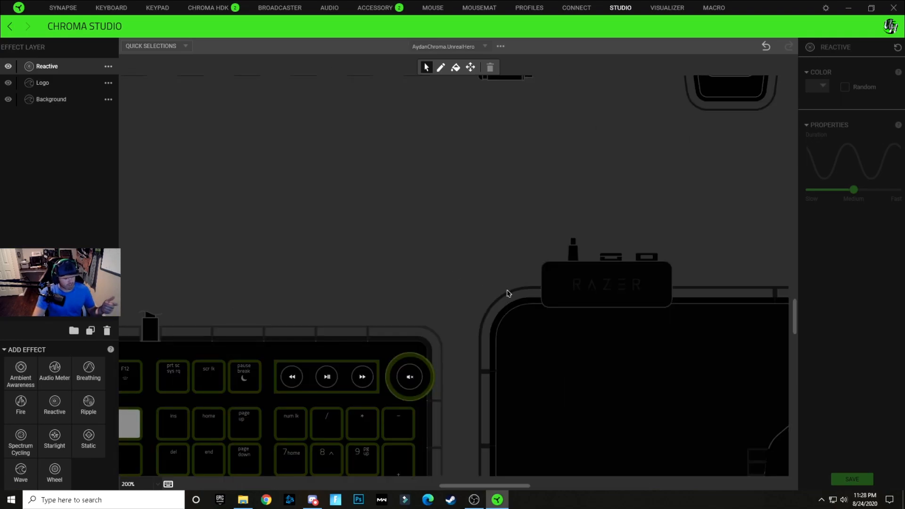
{"action": "scroll", "coordinate": [511, 290], "scroll_direction": "down", "scroll_amount": 4}
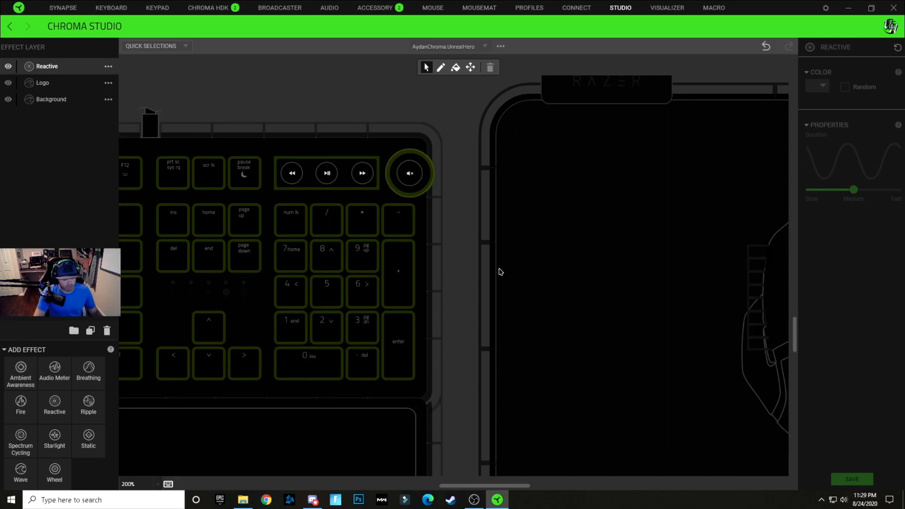
{"action": "scroll", "coordinate": [501, 272], "scroll_direction": "down", "scroll_amount": 3}
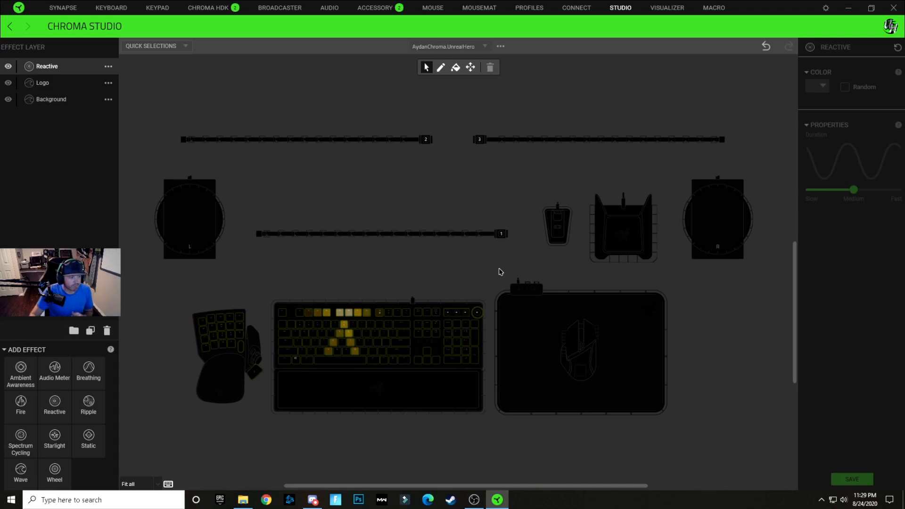
On the Background layer, apply the gold and white wave to all three LED strips and the small dock device, and deselect them.
{"action": "left_click", "coordinate": [42, 83]}
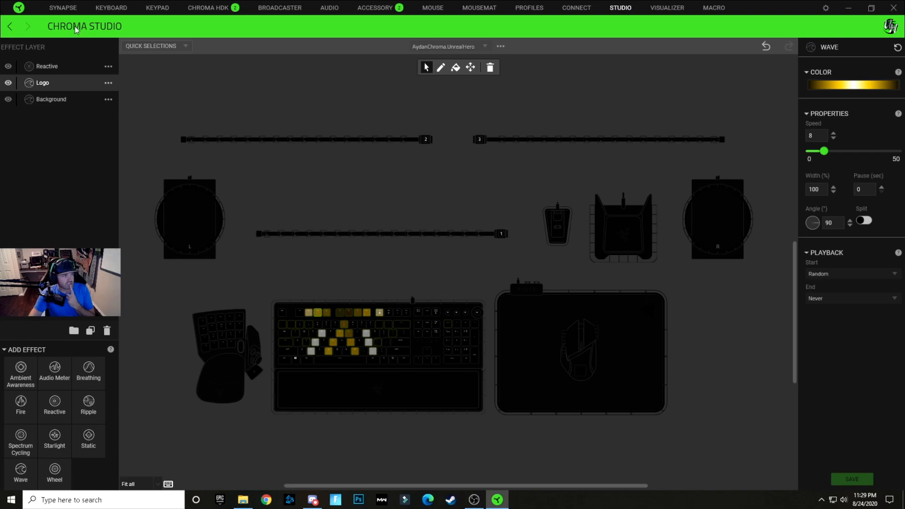
{"action": "left_click", "coordinate": [55, 103]}
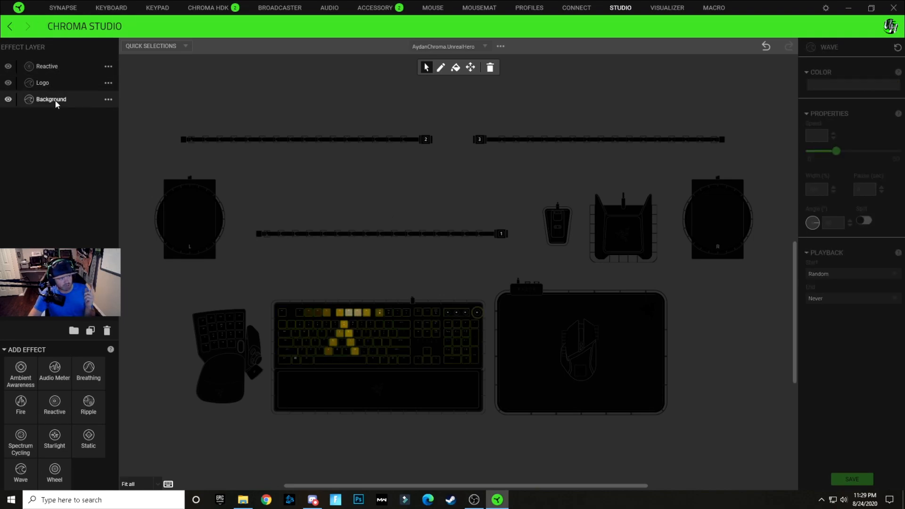
{"action": "left_click_drag", "start_coordinate": [579, 125], "coordinate": [741, 120]}
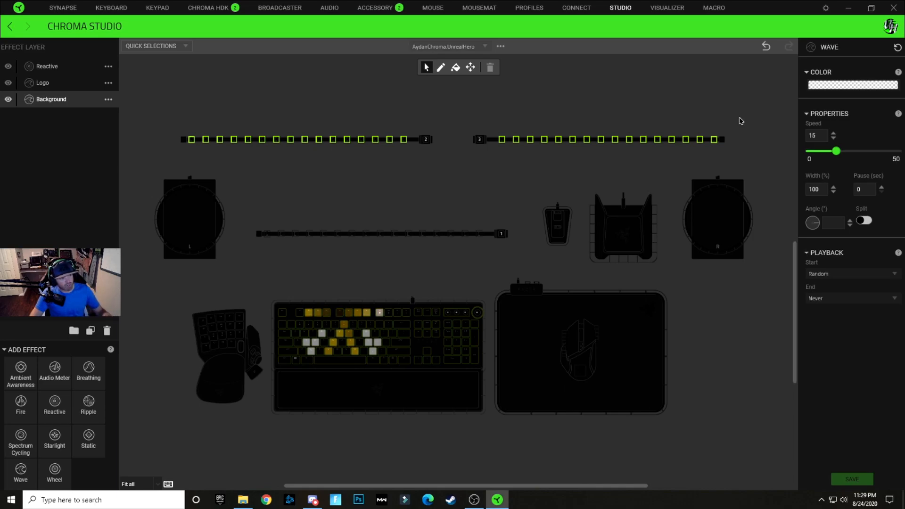
{"action": "left_click_drag", "start_coordinate": [257, 252], "coordinate": [516, 202]}
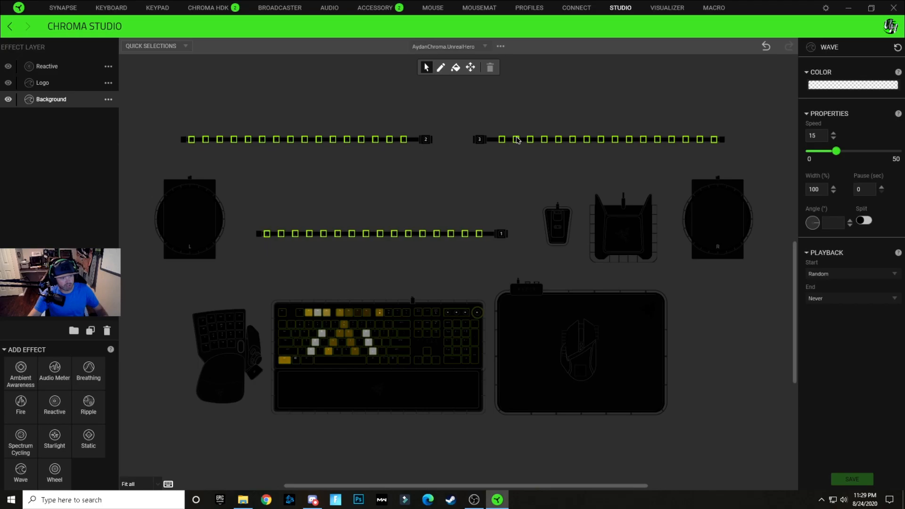
{"action": "left_click", "coordinate": [559, 227]}
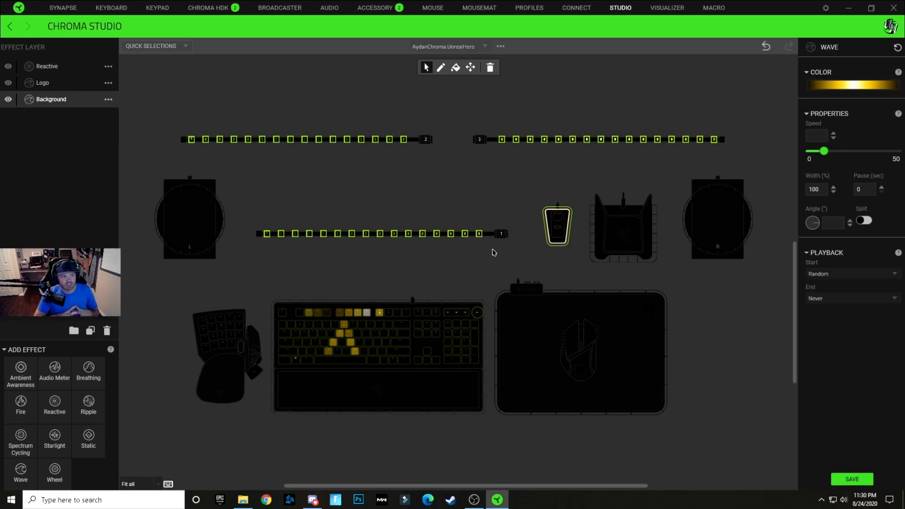
{"action": "left_click", "coordinate": [401, 188]}
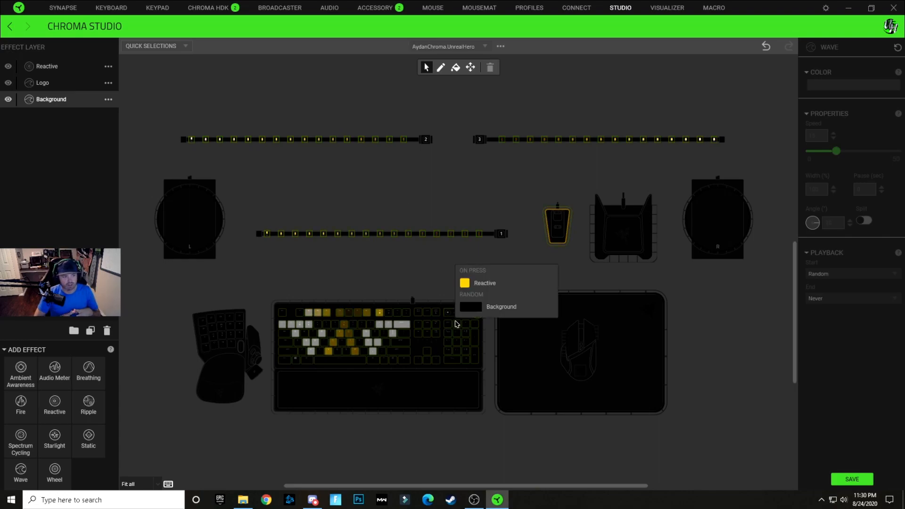
Apply the gold and white wave at speed 8 to the mouse's left side strip, with Split enabled and a 180° angle.
{"action": "left_click_drag", "start_coordinate": [551, 326], "coordinate": [567, 366]}
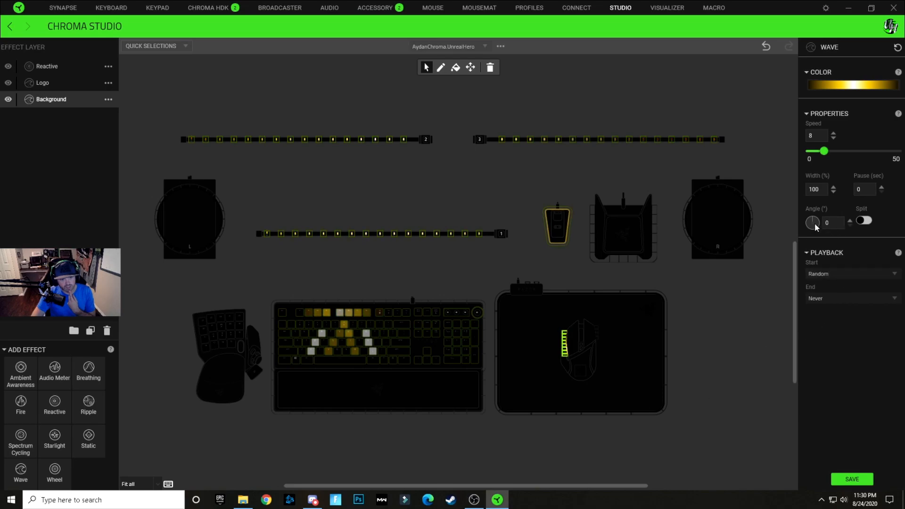
{"action": "left_click", "coordinate": [865, 220]}
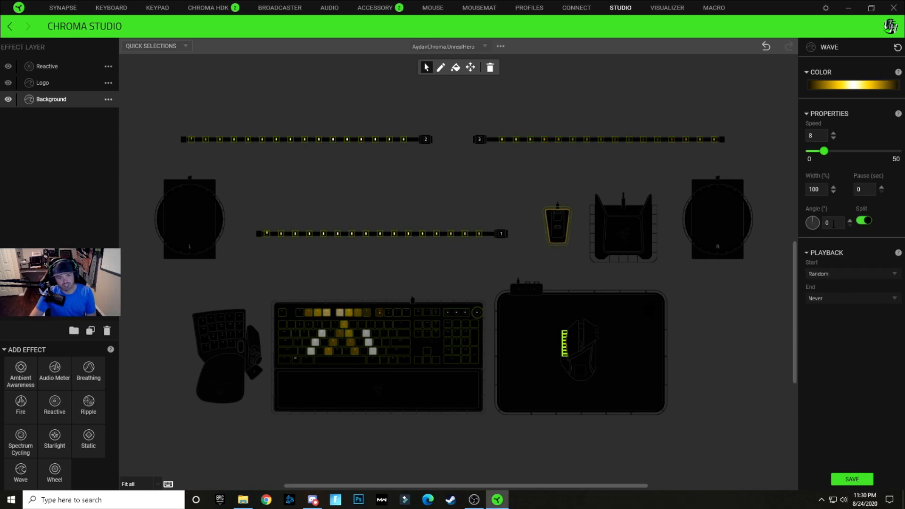
{"action": "type", "text": "80"}
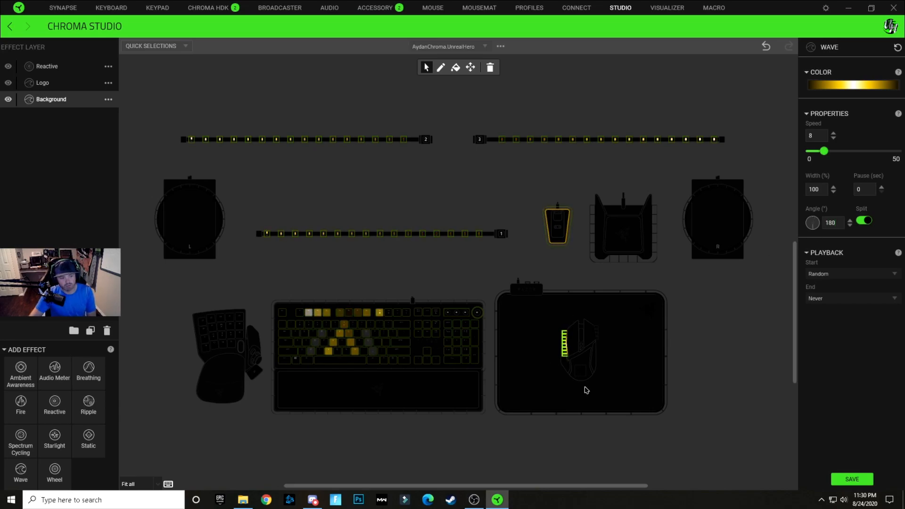
{"action": "left_click", "coordinate": [590, 354]}
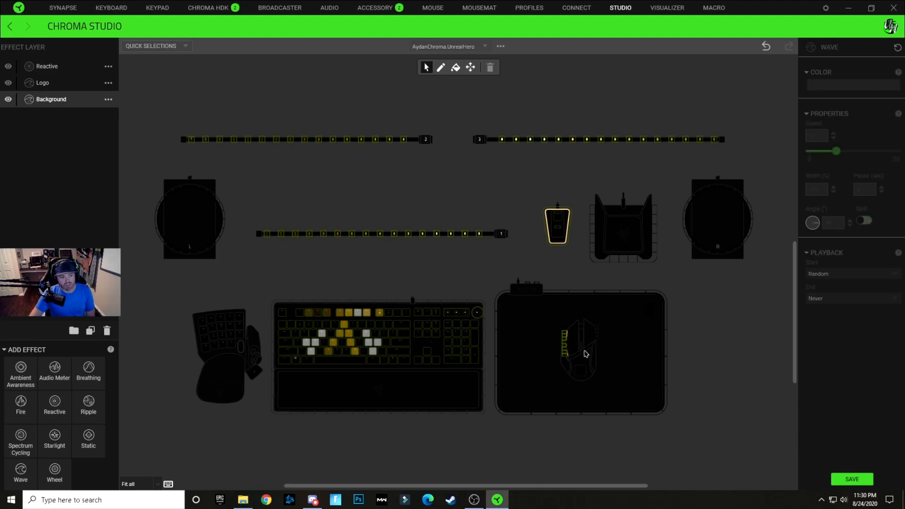
{"action": "scroll", "coordinate": [566, 346], "scroll_direction": "up", "scroll_amount": 5}
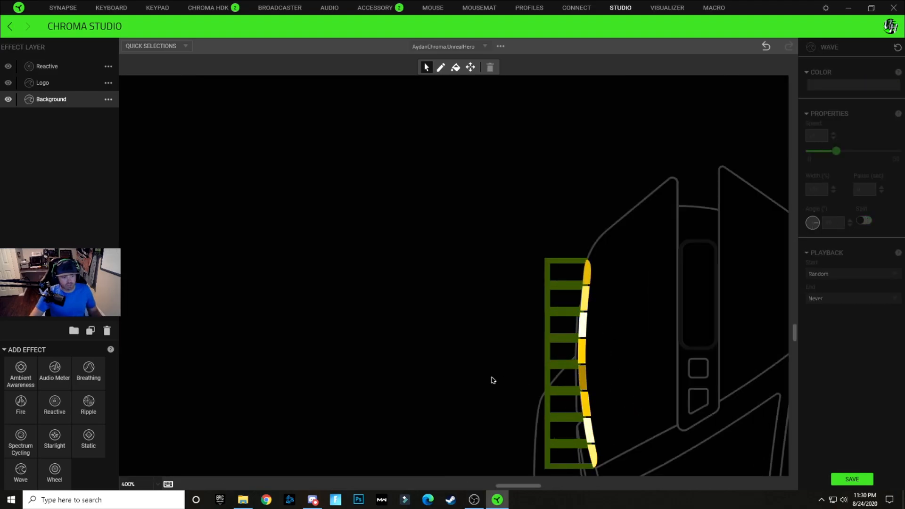
{"action": "scroll", "coordinate": [499, 358], "scroll_direction": "down", "scroll_amount": 1}
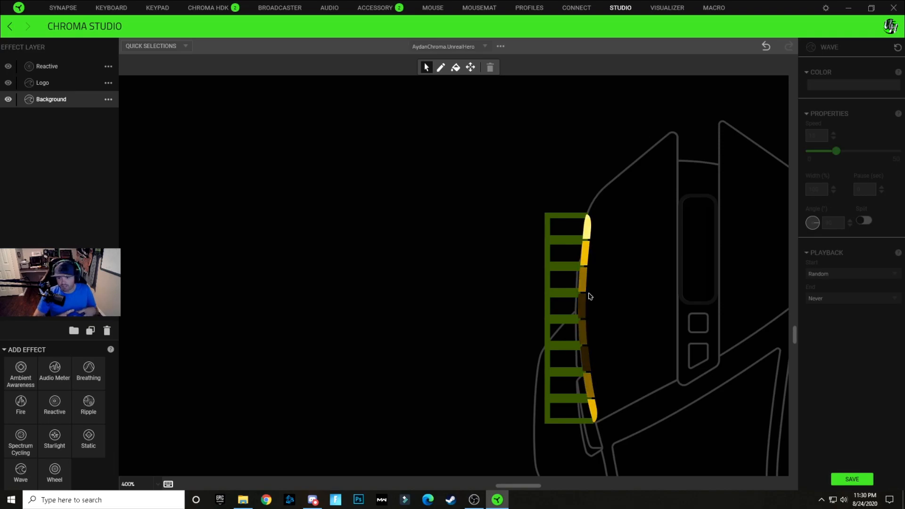
{"action": "scroll", "coordinate": [432, 278], "scroll_direction": "down", "scroll_amount": 5}
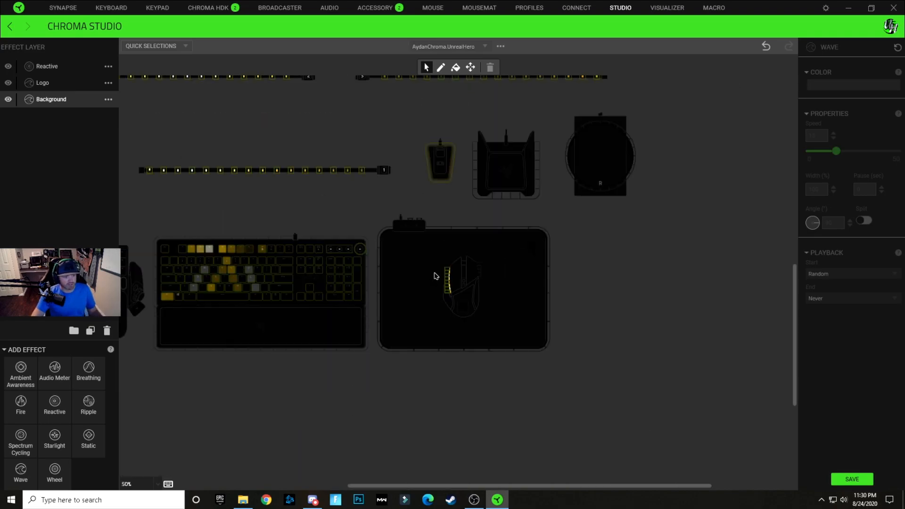
Give the mouse's right side strip the same gold and white split wave at 180° and save the effect.
{"action": "left_click", "coordinate": [454, 287]}
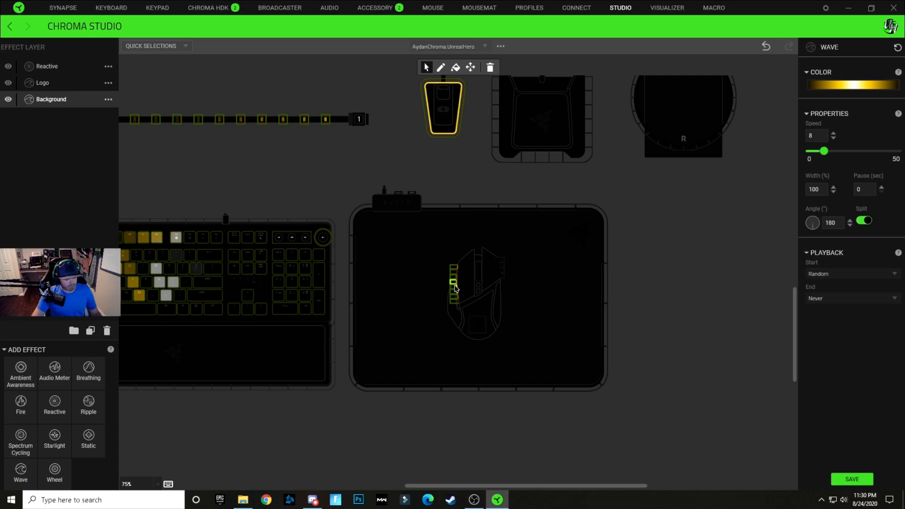
{"action": "left_click_drag", "start_coordinate": [498, 241], "coordinate": [514, 293]}
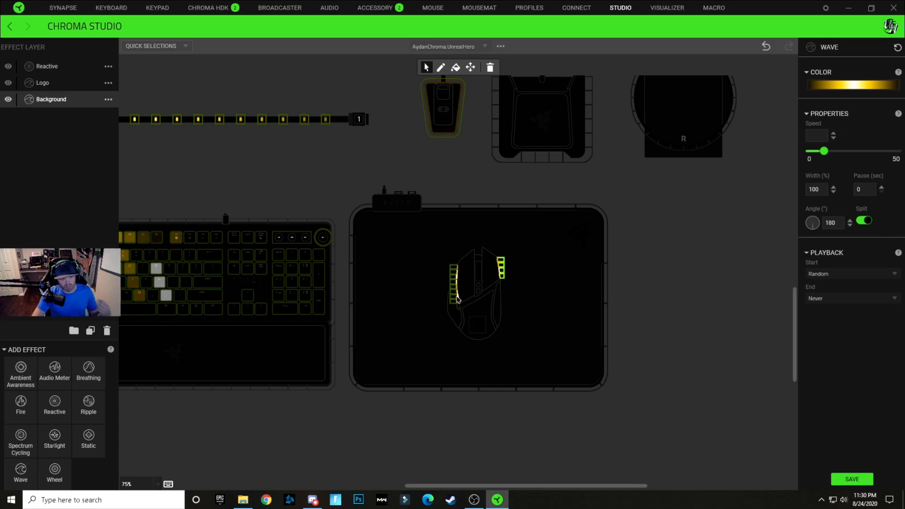
{"action": "left_click", "coordinate": [848, 88]}
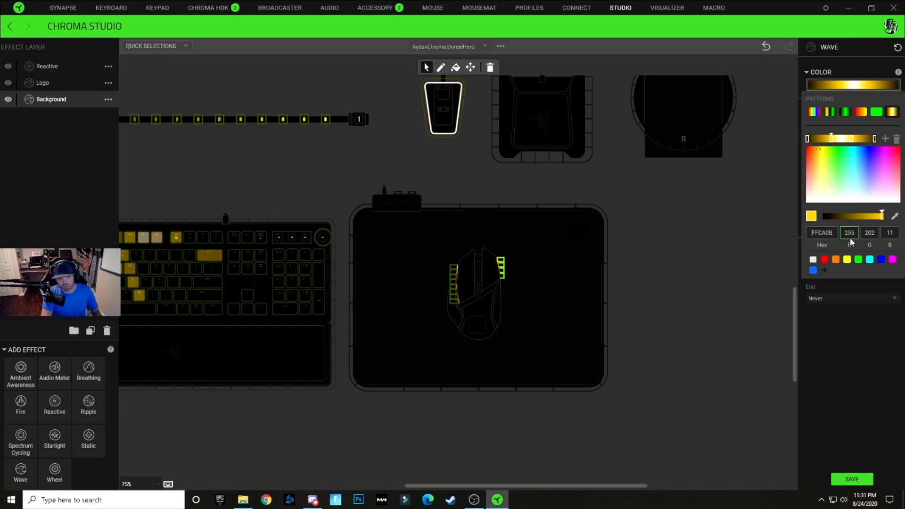
{"action": "left_click", "coordinate": [871, 480]}
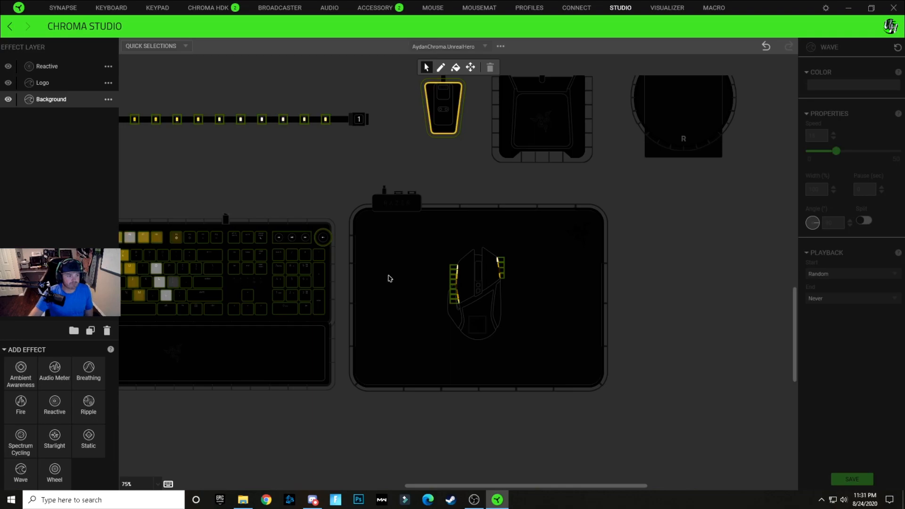
Apply the gold and white wave to the mouse's scroll wheel and logo on the Background layer and deselect them.
{"action": "scroll", "coordinate": [557, 312], "scroll_direction": "down", "scroll_amount": 1}
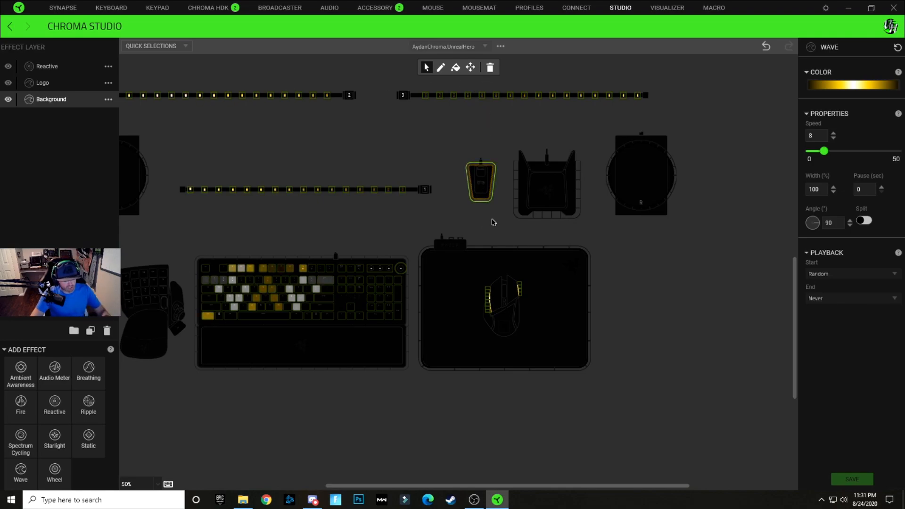
{"action": "left_click_drag", "start_coordinate": [499, 282], "coordinate": [514, 346]}
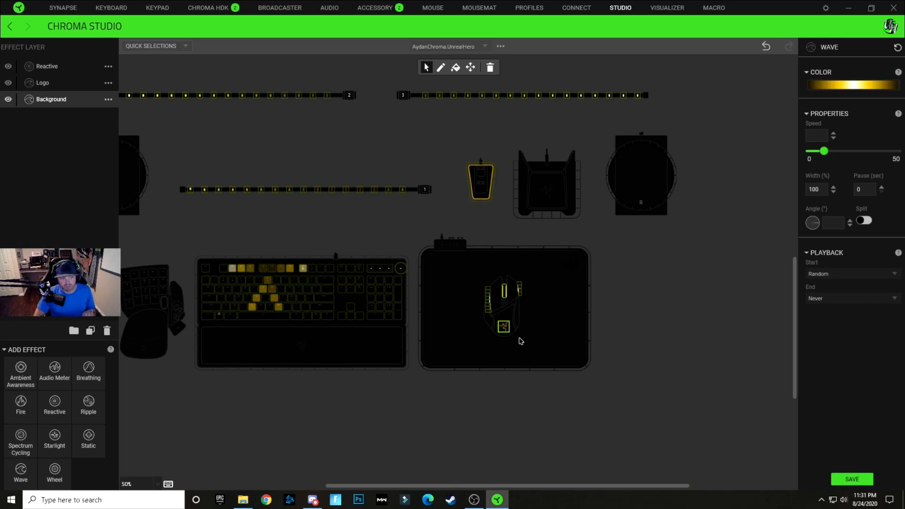
{"action": "left_click", "coordinate": [712, 331]}
Select only the border lights of the keyboard and wrist rest and apply the yellow and green wave pattern.
{"action": "left_click_drag", "start_coordinate": [193, 380], "coordinate": [409, 236]}
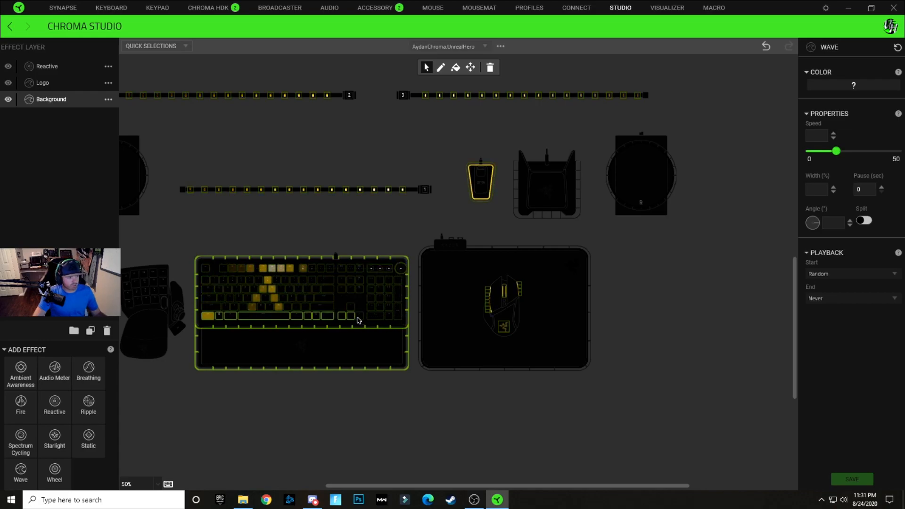
{"action": "left_click", "coordinate": [212, 320]}
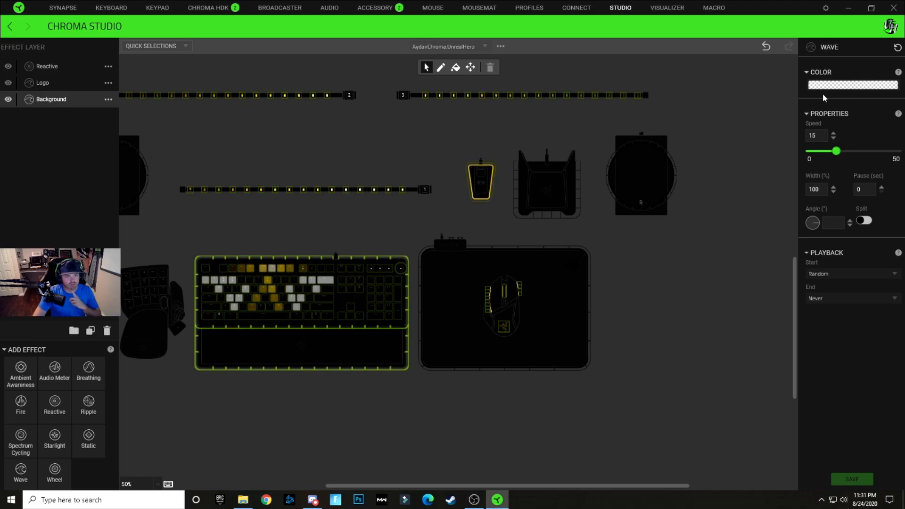
{"action": "left_click", "coordinate": [842, 86]}
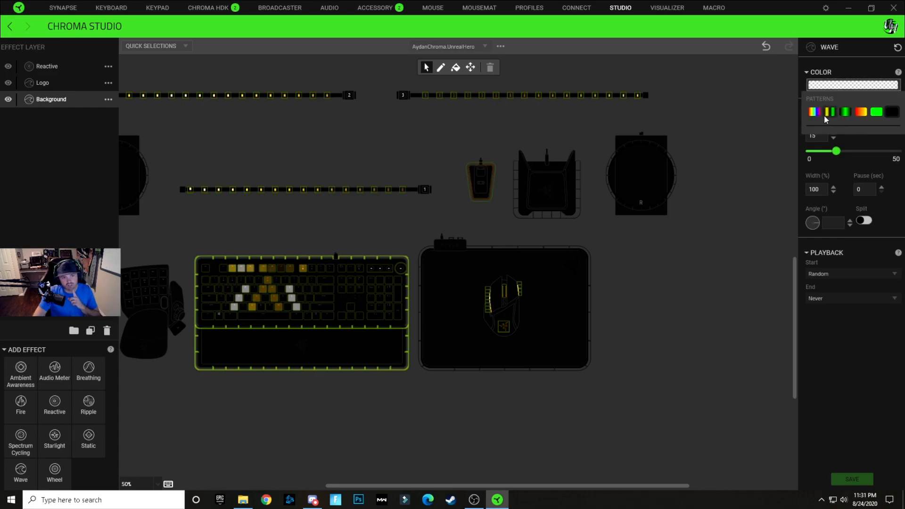
{"action": "left_click", "coordinate": [830, 112]}
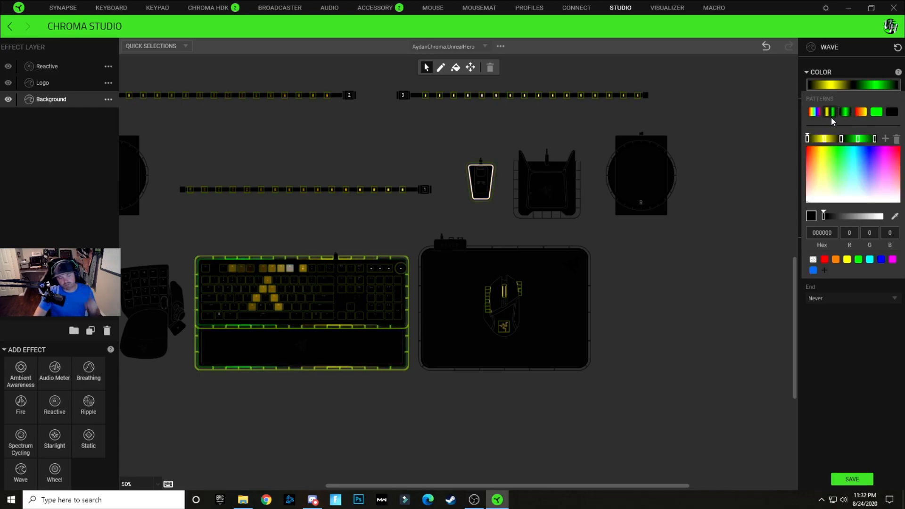
Remove the gradient's black stops, set the yellow and green stops to FFC807, and set the wave to speed 8, angle 90° with Split on.
{"action": "left_click", "coordinate": [841, 138]}
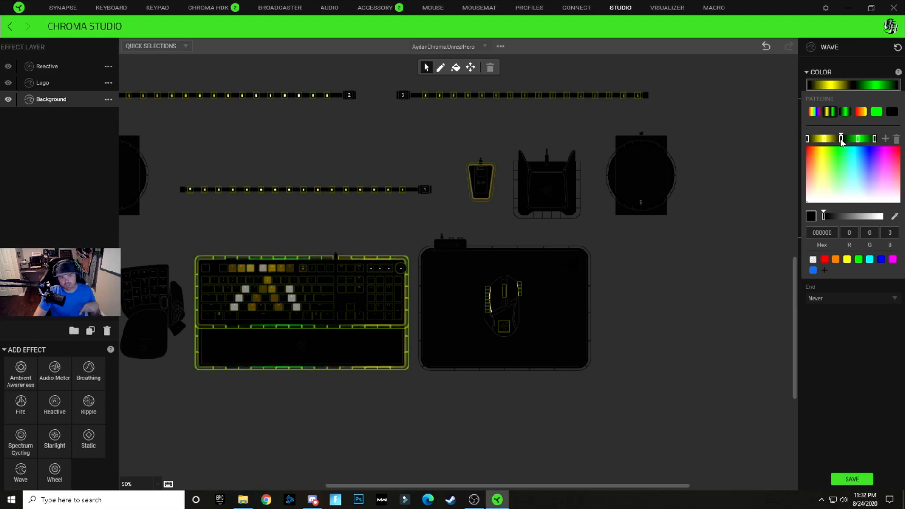
{"action": "left_click", "coordinate": [897, 139]}
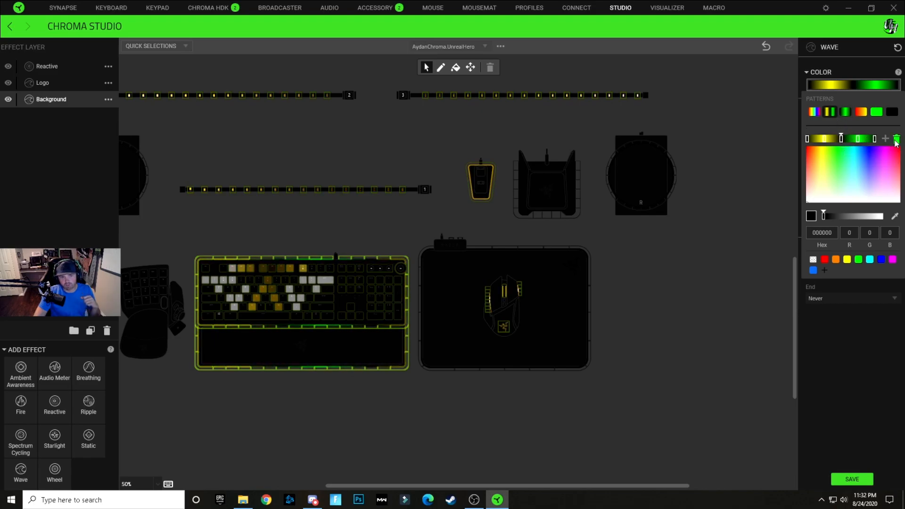
{"action": "left_click_drag", "start_coordinate": [820, 142], "coordinate": [825, 142]}
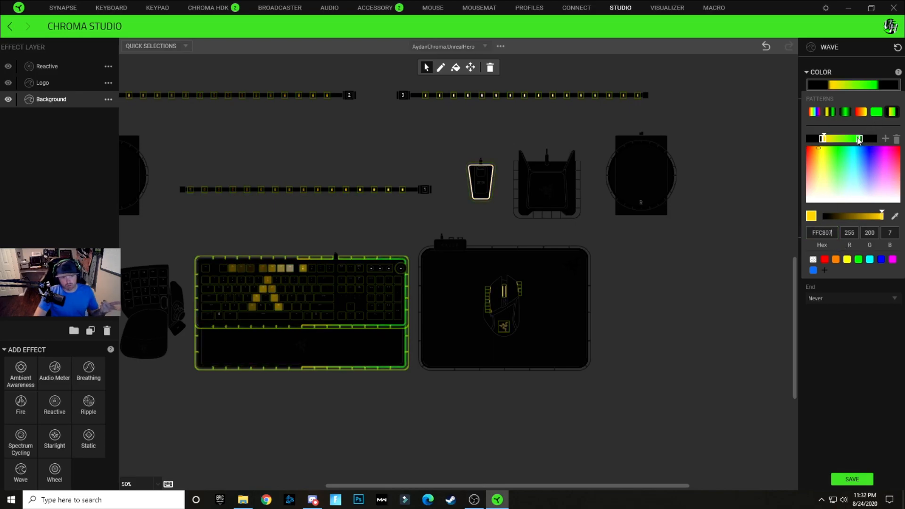
{"action": "type", "text": "FFC807"}
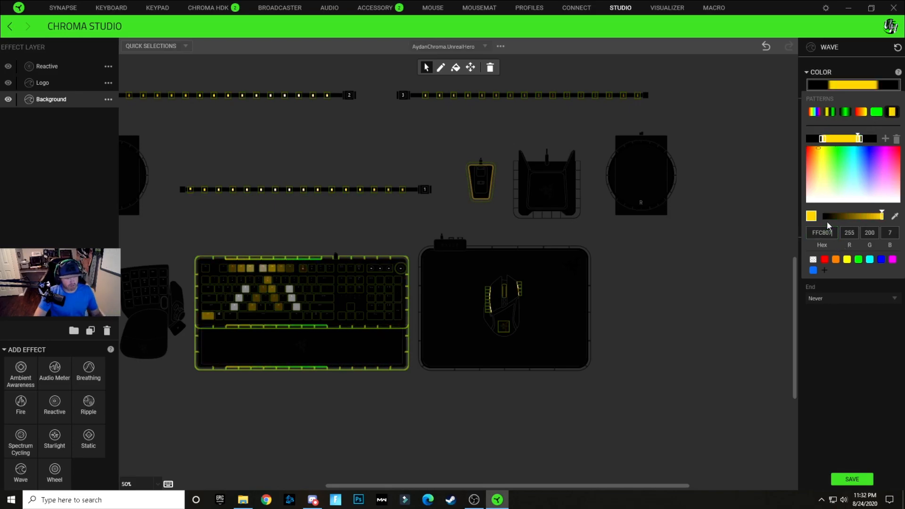
{"action": "left_click", "coordinate": [898, 339]}
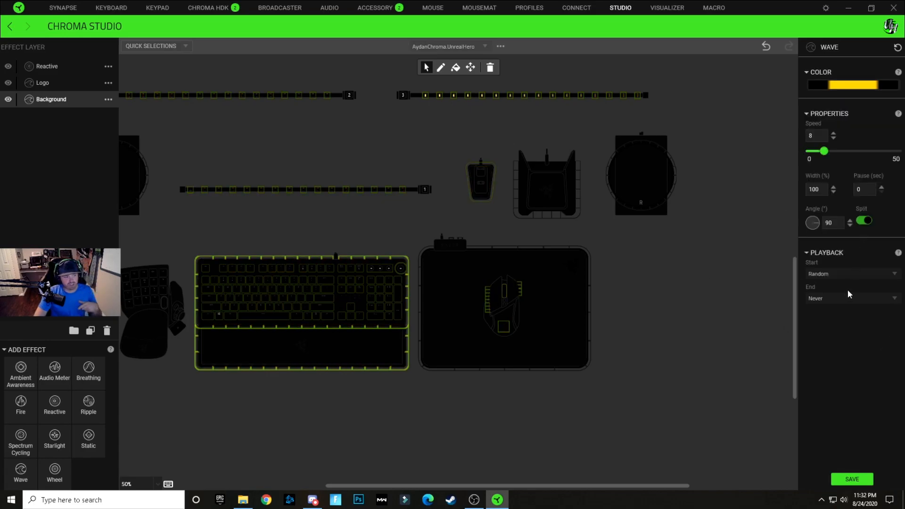
Move the gold stops of the keyboard border wave's gradient inward so the gold fades more softly into black.
{"action": "left_click", "coordinate": [830, 85]}
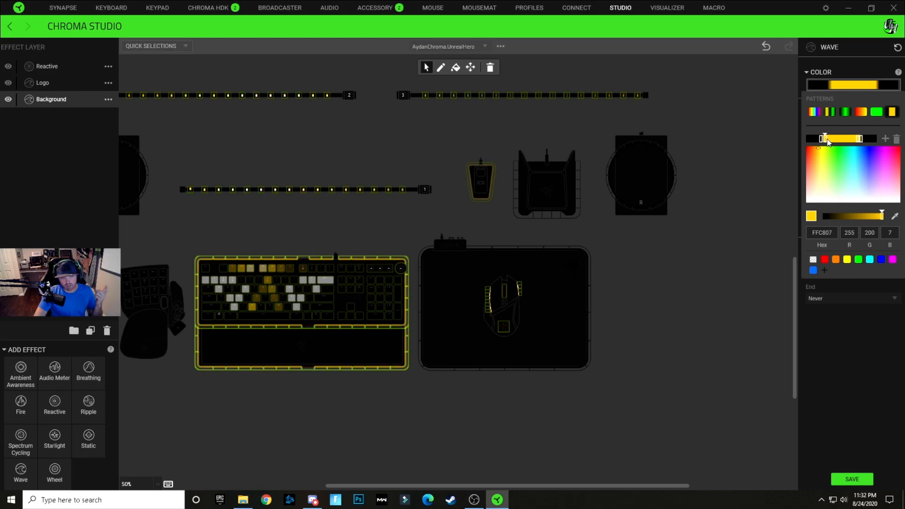
{"action": "left_click_drag", "start_coordinate": [830, 143], "coordinate": [851, 144]}
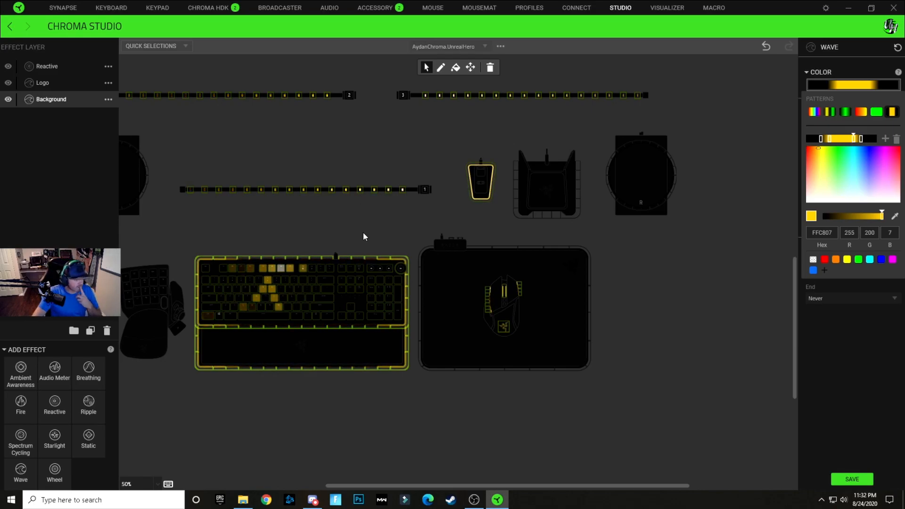
Apply the same gold and black wave to the mousemat's lights with speed 8, angle 90° and Split on, and save it.
{"action": "left_click_drag", "start_coordinate": [417, 237], "coordinate": [607, 392]}
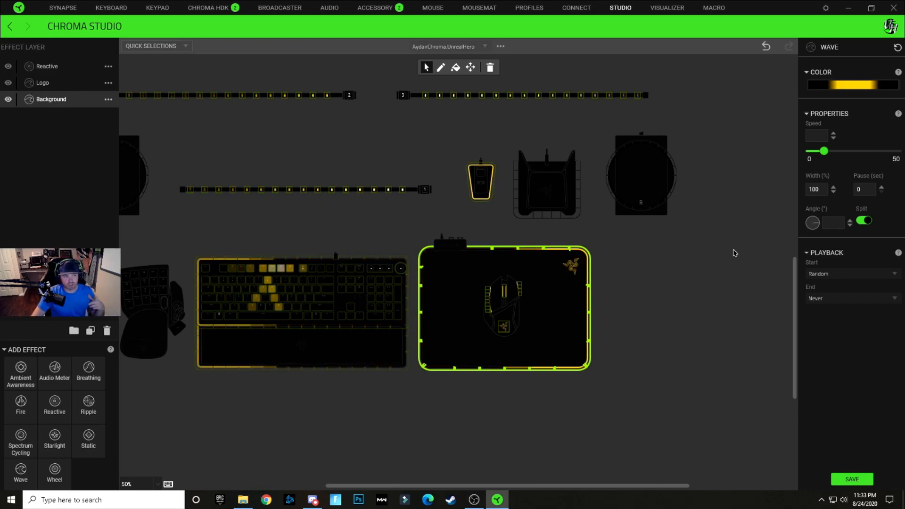
{"action": "left_click", "coordinate": [847, 88]}
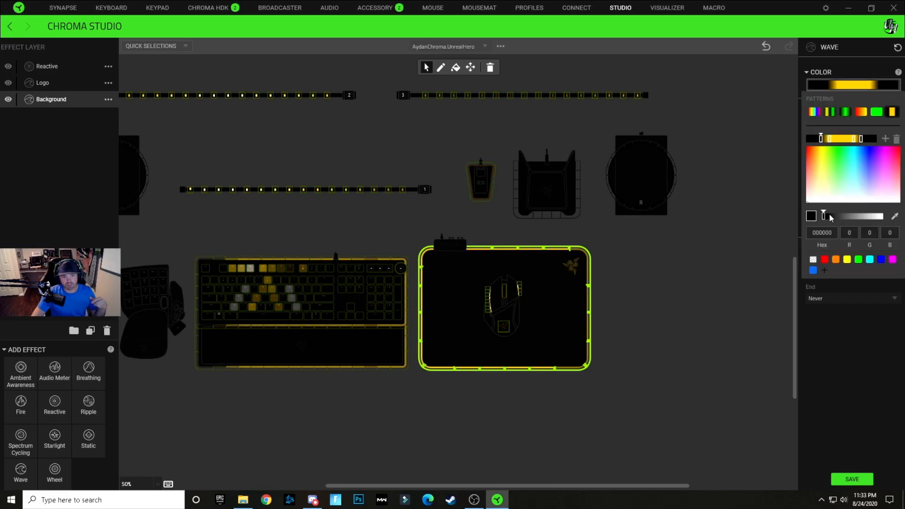
{"action": "left_click", "coordinate": [830, 140]}
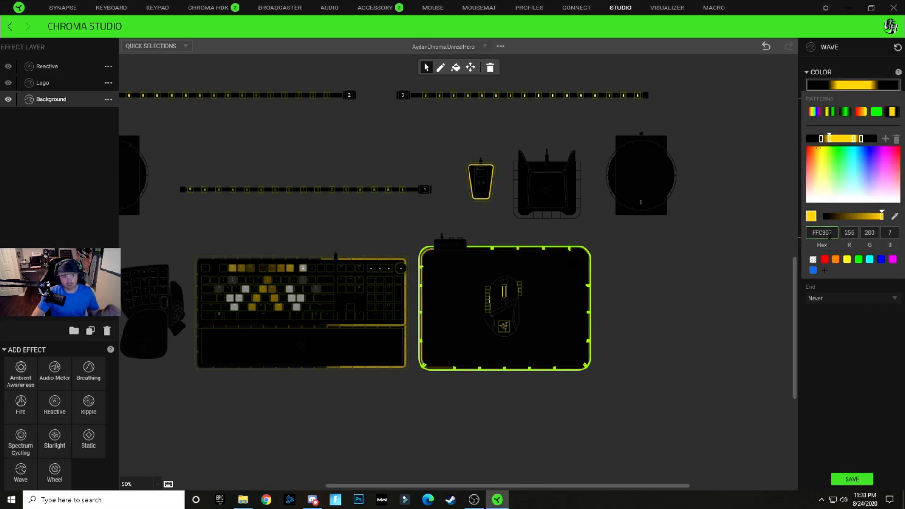
{"action": "key", "text": "BackSpace"}
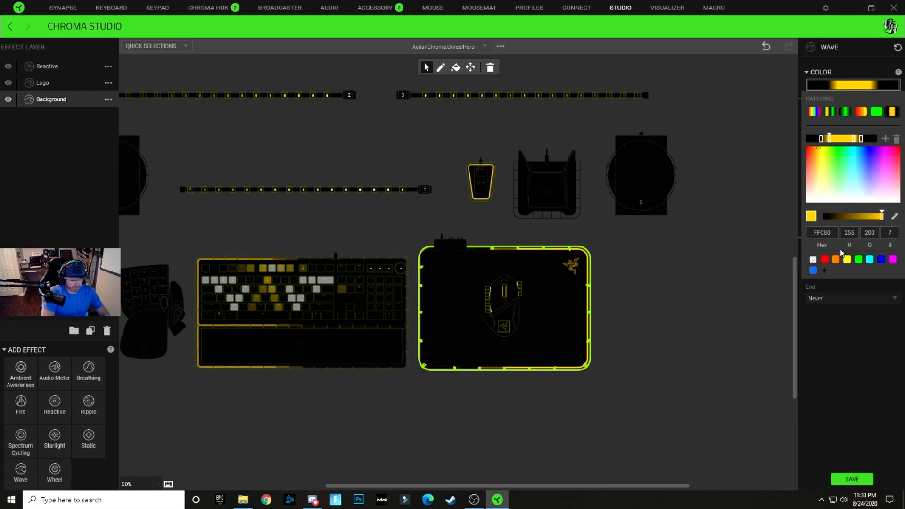
{"action": "left_click", "coordinate": [894, 317]}
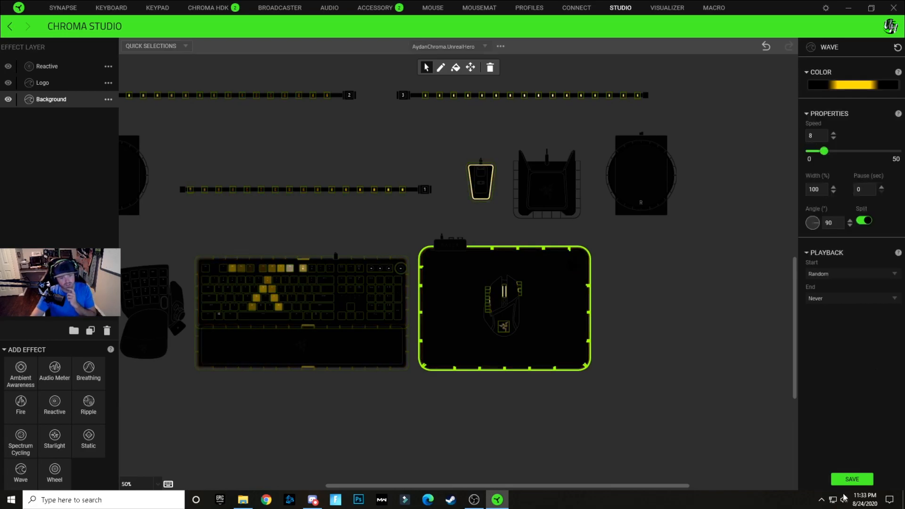
{"action": "left_click", "coordinate": [627, 366]}
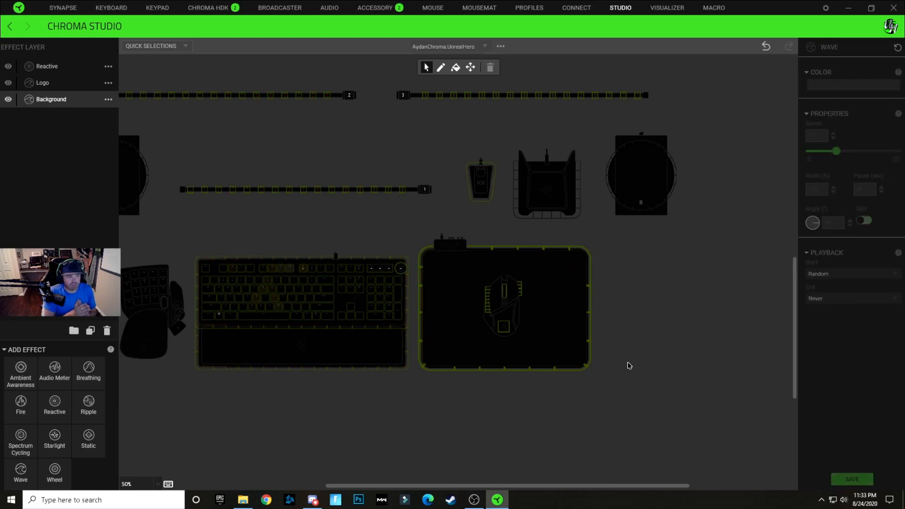
Apply the gold and black wave to the border lights of the stand above the mousemat, setting one gold stop to FFC808.
{"action": "scroll", "coordinate": [585, 283], "scroll_direction": "up", "scroll_amount": 1}
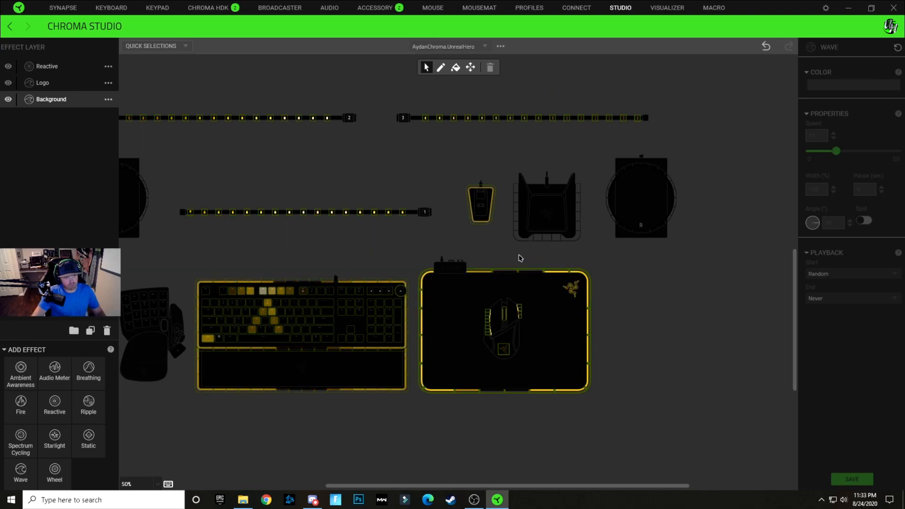
{"action": "left_click", "coordinate": [561, 184]}
{"action": "left_click", "coordinate": [581, 283], "text": "ctrl"}
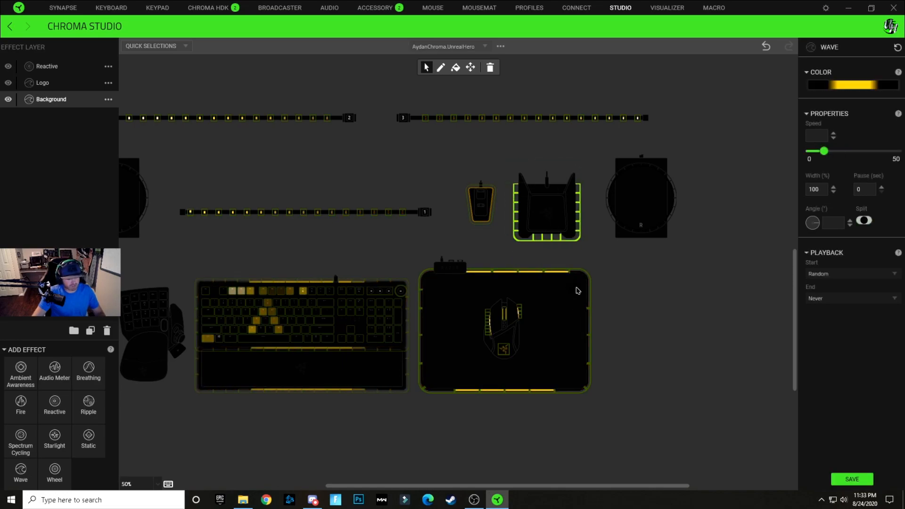
{"action": "left_click", "coordinate": [852, 85]}
{"action": "left_click", "coordinate": [854, 139]}
{"action": "left_click", "coordinate": [830, 235]}
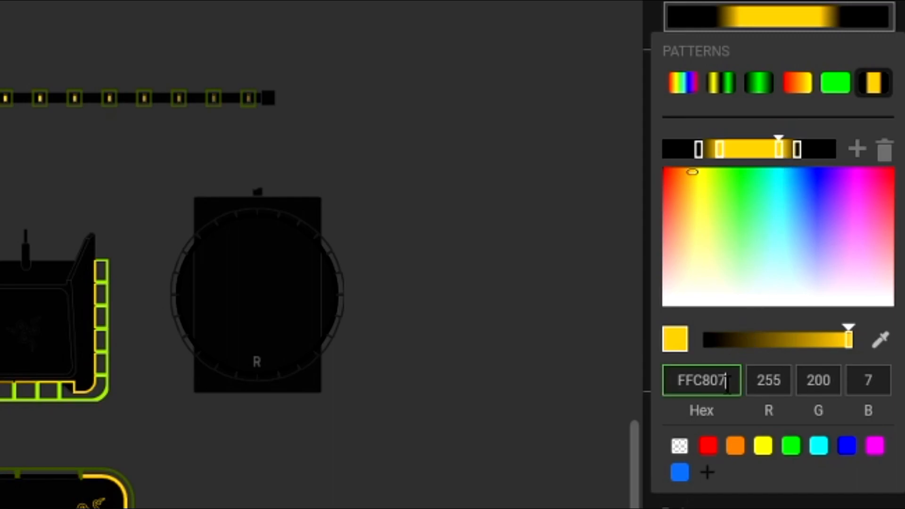
{"action": "key", "text": "BackSpace"}
{"action": "type", "text": "8"}
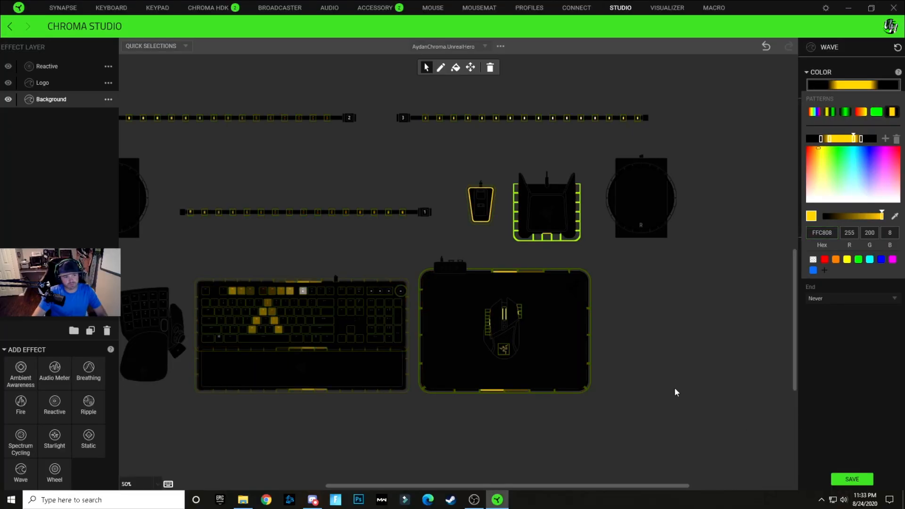
{"action": "left_click", "coordinate": [677, 383]}
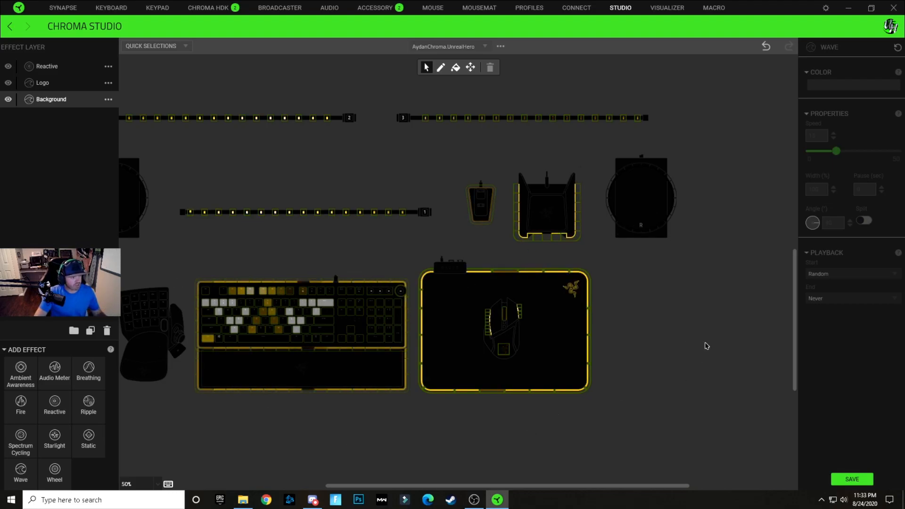
Apply the gold and black split wave at speed 8 and 90° to only the keypad's outer keys and scroll wheel, and save it.
{"action": "scroll", "coordinate": [345, 355], "scroll_direction": "down", "scroll_amount": 2}
{"action": "scroll", "coordinate": [345, 355], "scroll_direction": "up", "scroll_amount": 5}
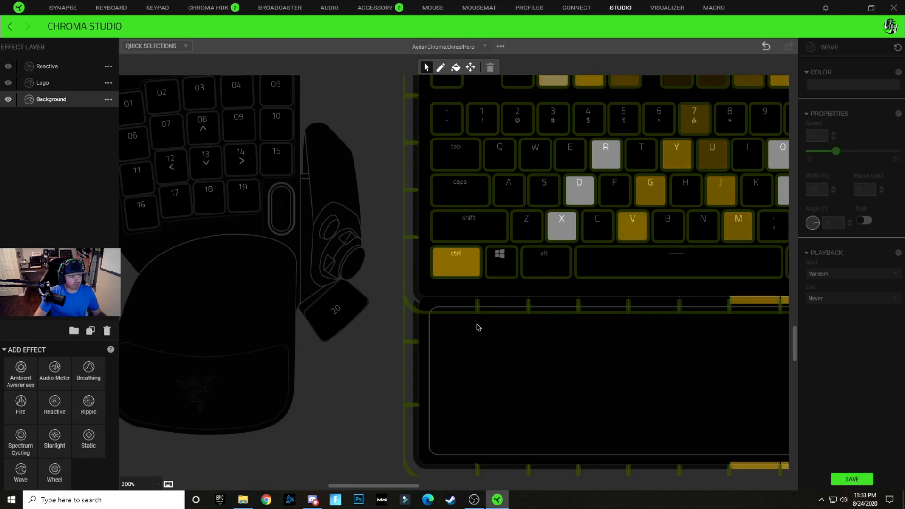
{"action": "scroll", "coordinate": [479, 325], "scroll_direction": "down", "scroll_amount": 2}
{"action": "left_click_drag", "start_coordinate": [261, 183], "coordinate": [429, 430]}
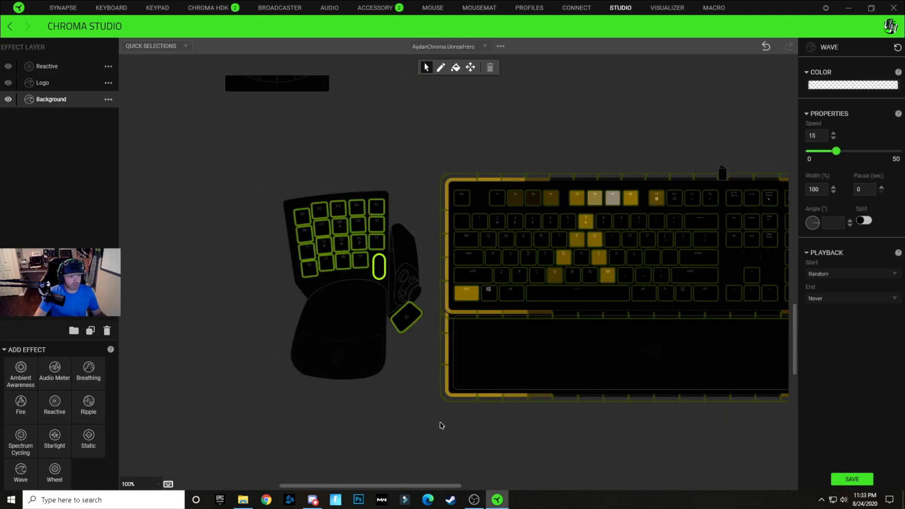
{"action": "left_click", "coordinate": [407, 321], "text": "ctrl"}
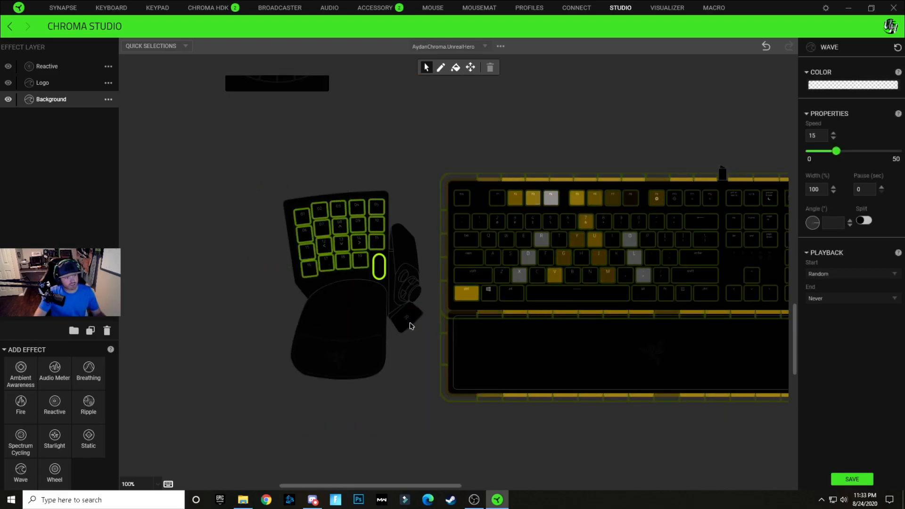
{"action": "left_click_drag", "start_coordinate": [330, 247], "coordinate": [352, 231]}
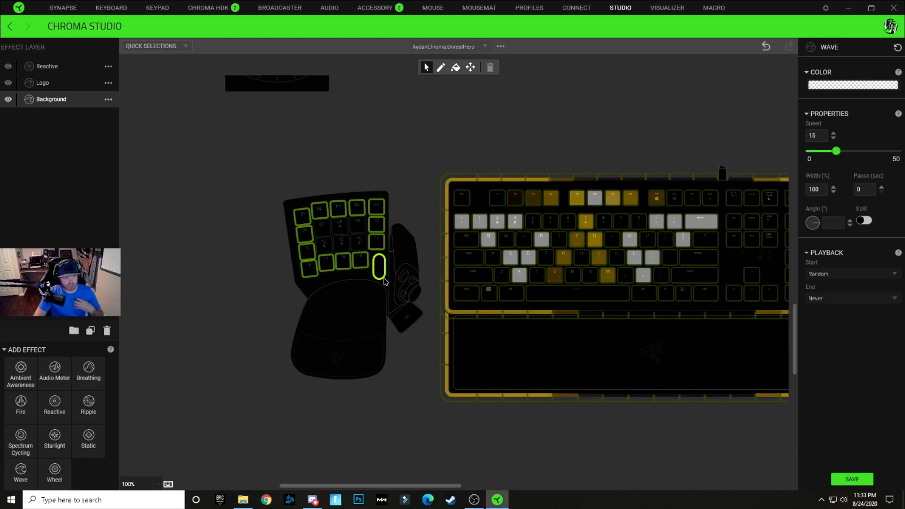
{"action": "key", "text": "ctrl+v"}
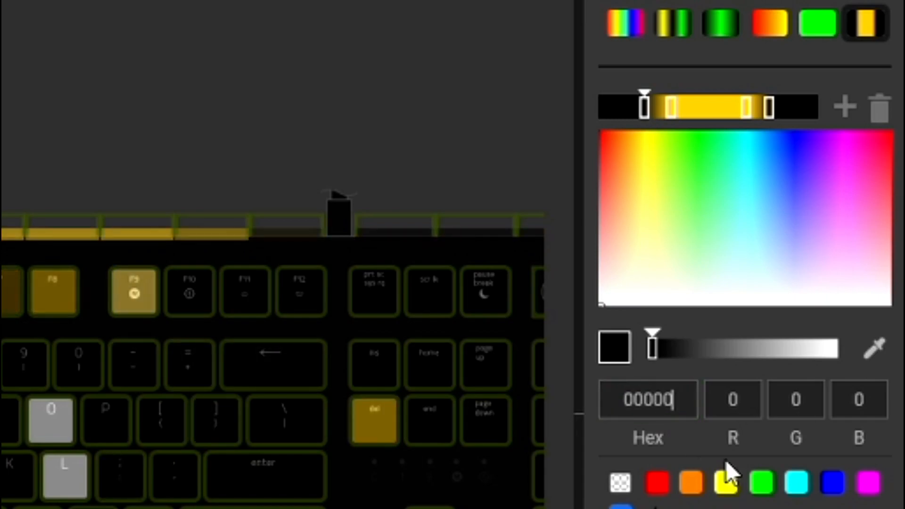
{"action": "type", "text": "1"}
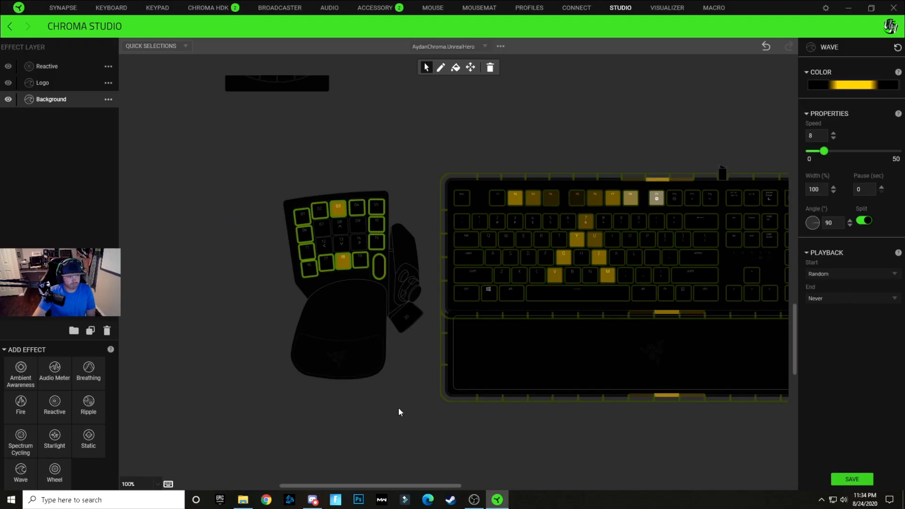
{"action": "left_click", "coordinate": [402, 416]}
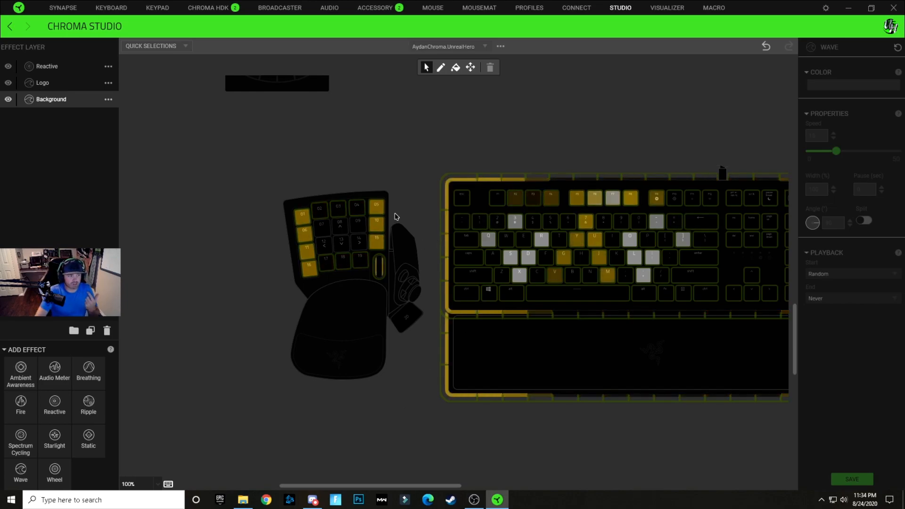
On the Reactive layer, copy the keypad's gold hex code, set the reactive color of all its keys to FFFFFF, and save.
{"action": "left_click", "coordinate": [42, 66]}
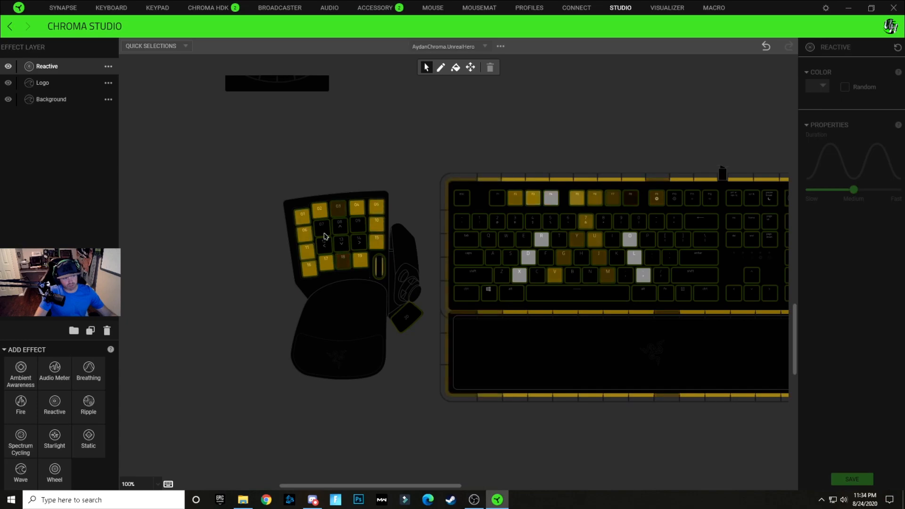
{"action": "left_click_drag", "start_coordinate": [270, 169], "coordinate": [398, 380]}
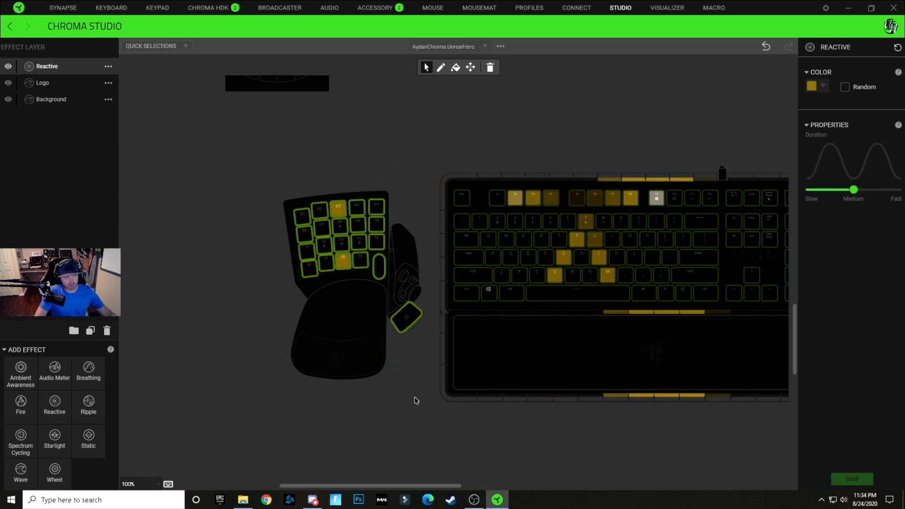
{"action": "left_click", "coordinate": [812, 86]}
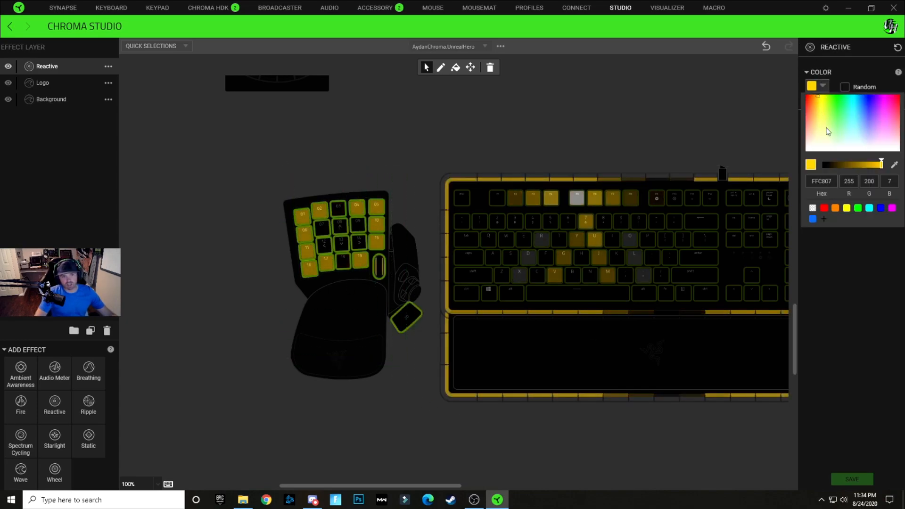
{"action": "left_click", "coordinate": [829, 181]}
{"action": "key", "text": "ctrl+c"}
{"action": "type", "text": "ffff"}
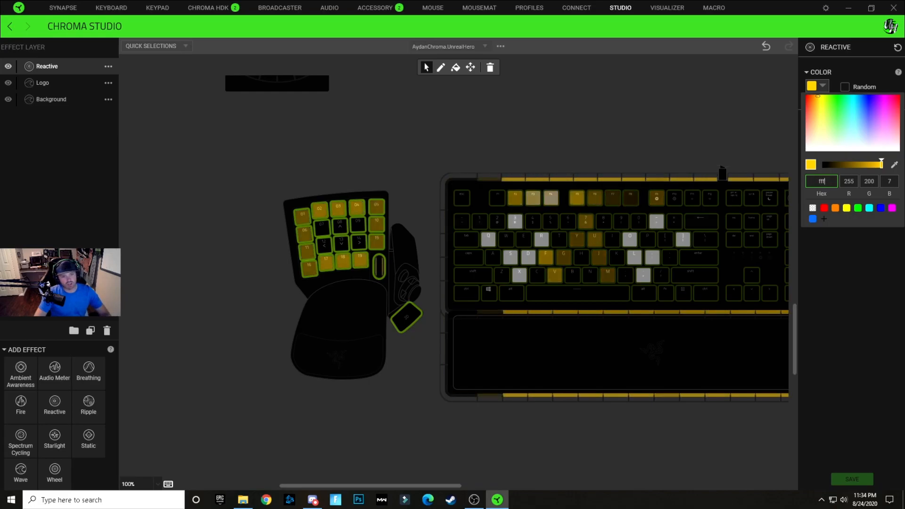
{"action": "type", "text": "ff"}
{"action": "left_click", "coordinate": [876, 455]}
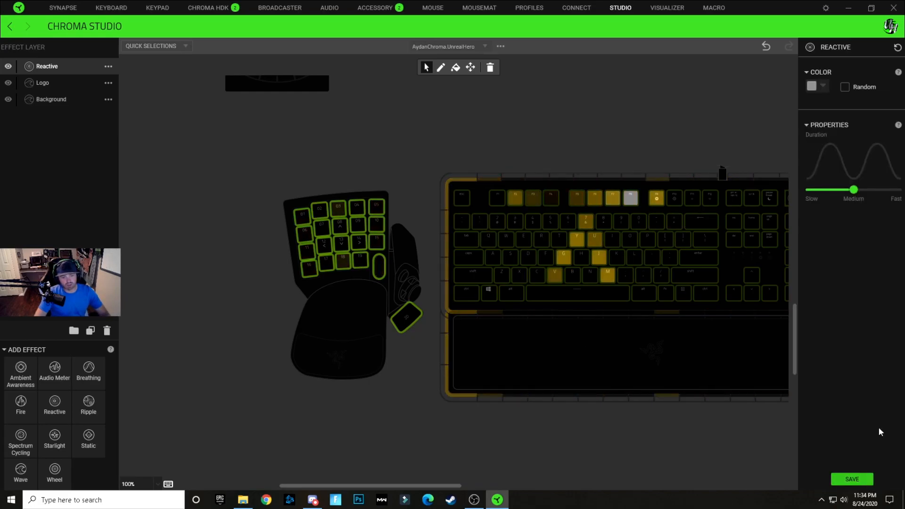
{"action": "left_click", "coordinate": [653, 115]}
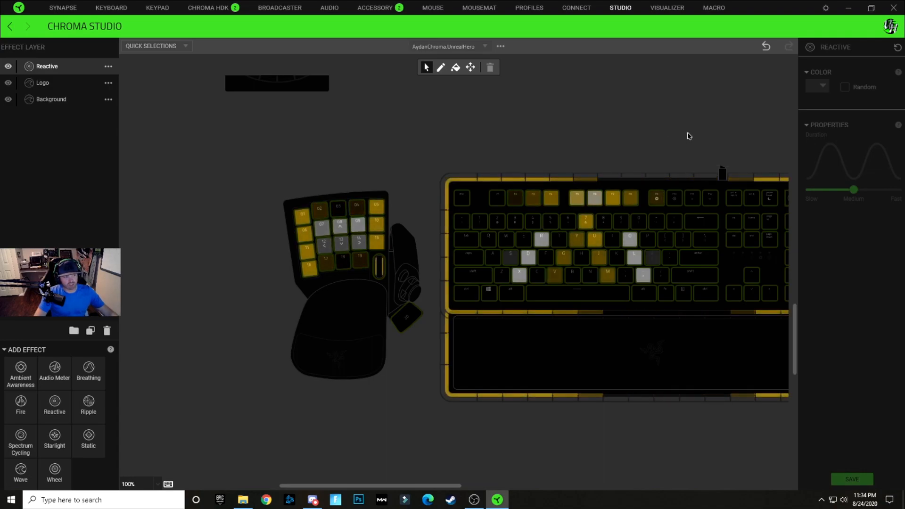
Add a Wheel effect layer, center it on the L speaker, and apply the yellow and green pattern to that speaker's ring lights.
{"action": "scroll", "coordinate": [414, 176], "scroll_direction": "down", "scroll_amount": 5}
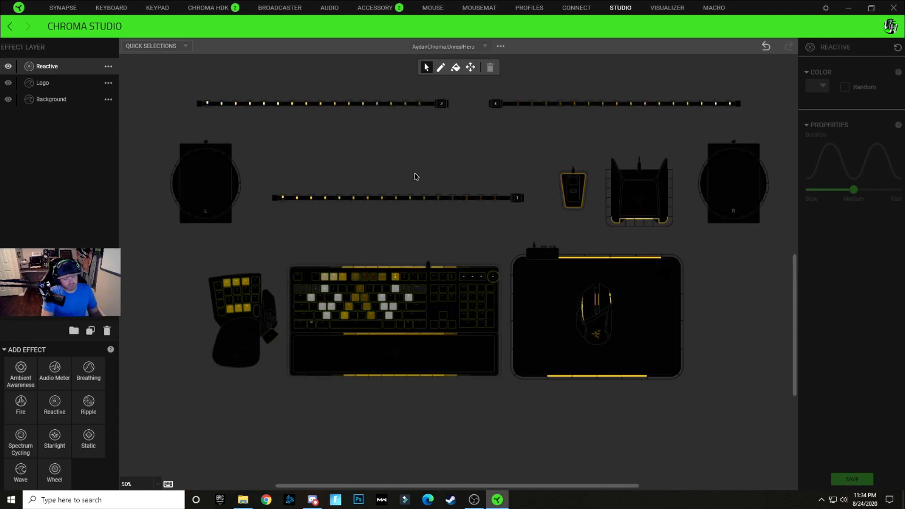
{"action": "scroll", "coordinate": [415, 176], "scroll_direction": "down", "scroll_amount": 1}
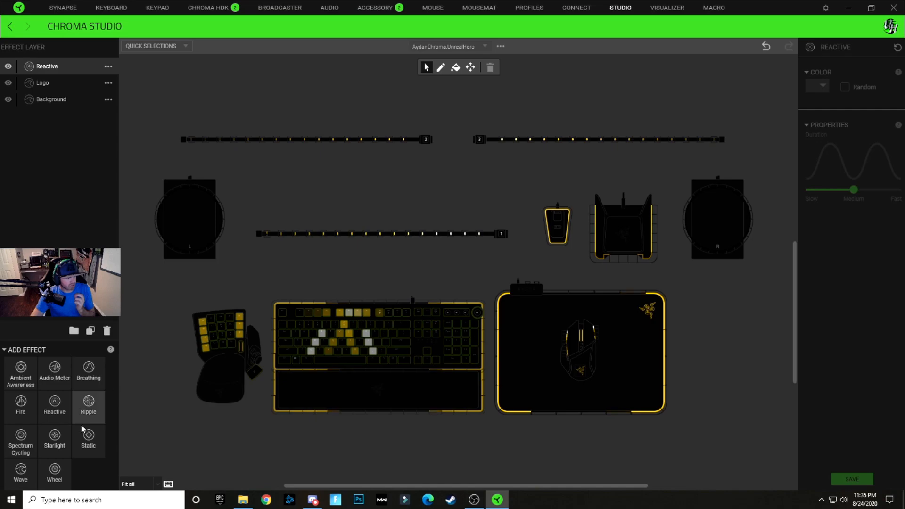
{"action": "left_click", "coordinate": [55, 474]}
{"action": "left_click", "coordinate": [55, 474]}
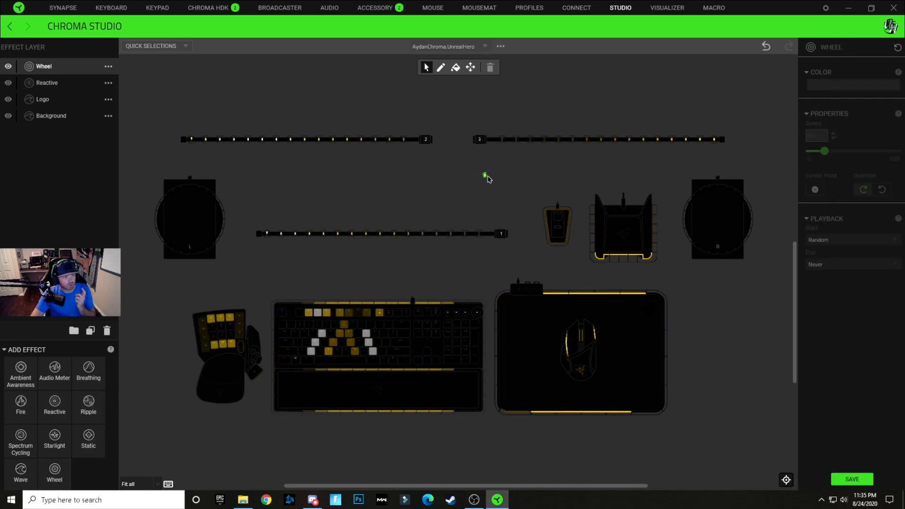
{"action": "left_click", "coordinate": [191, 223]}
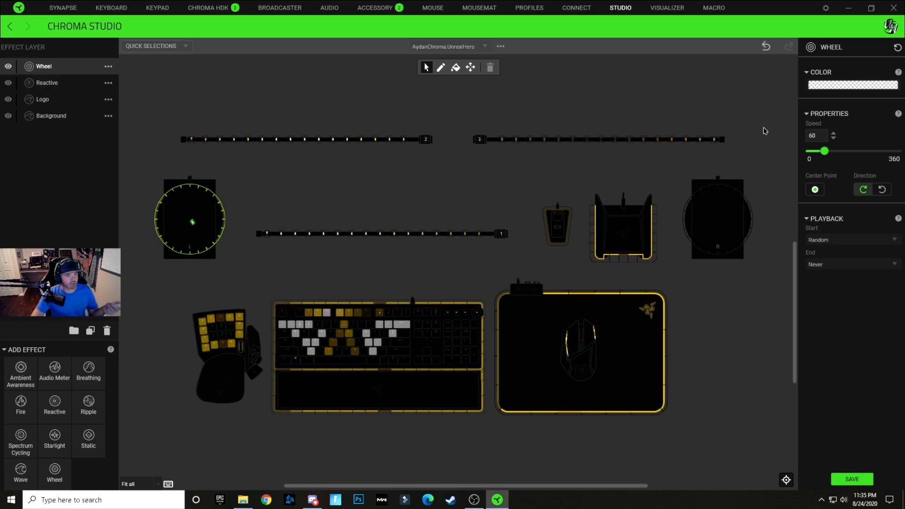
{"action": "left_click", "coordinate": [852, 85]}
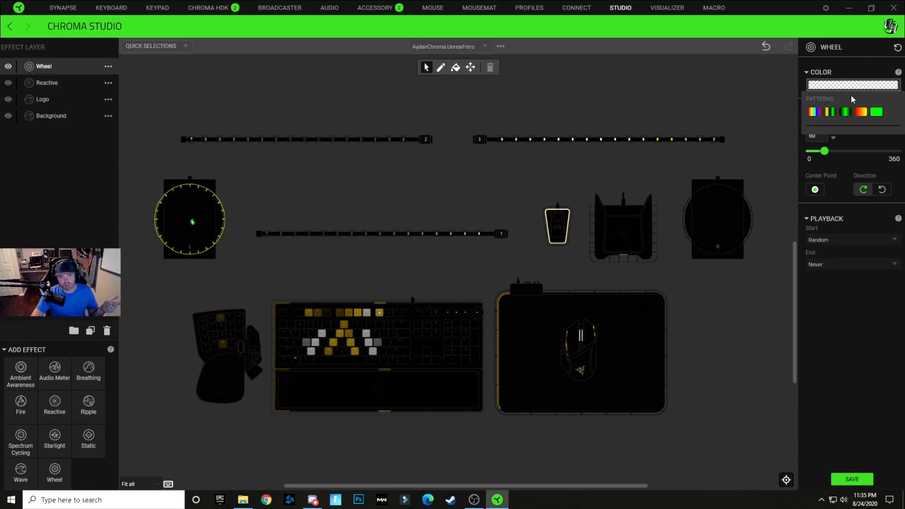
{"action": "left_click", "coordinate": [831, 112]}
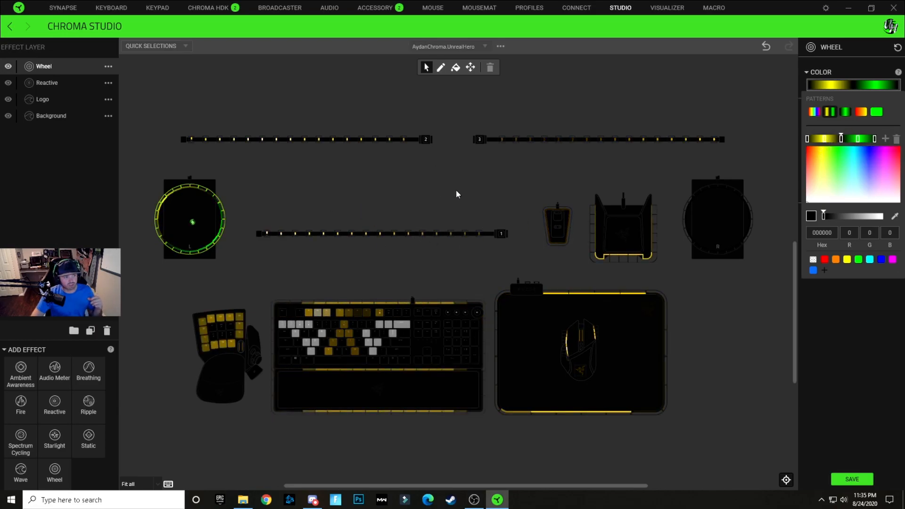
Set the yellow and green stops of the L speaker's wheel gradient to the copied gold FFC807.
{"action": "left_click", "coordinate": [824, 139]}
{"action": "double_click", "coordinate": [830, 233]}
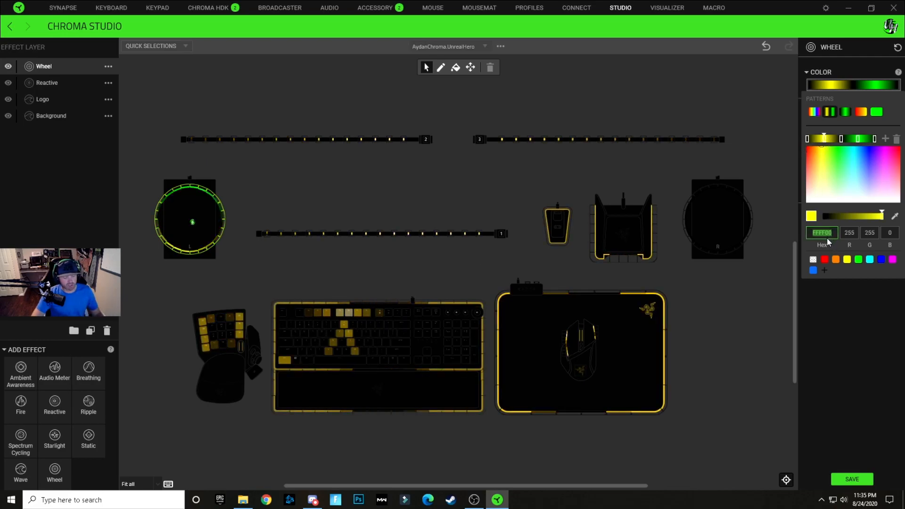
{"action": "key", "text": "ctrl+v"}
{"action": "left_click", "coordinate": [859, 140]}
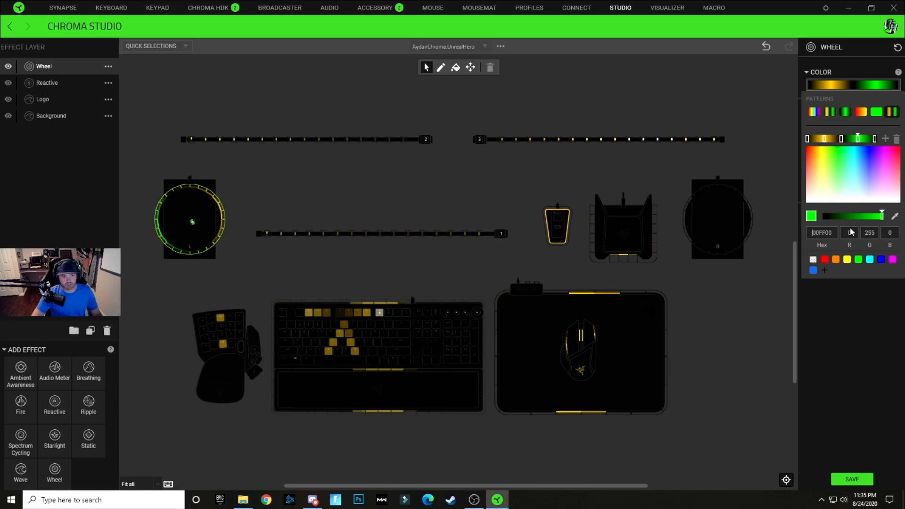
{"action": "double_click", "coordinate": [825, 232]}
{"action": "key", "text": "ctrl+v"}
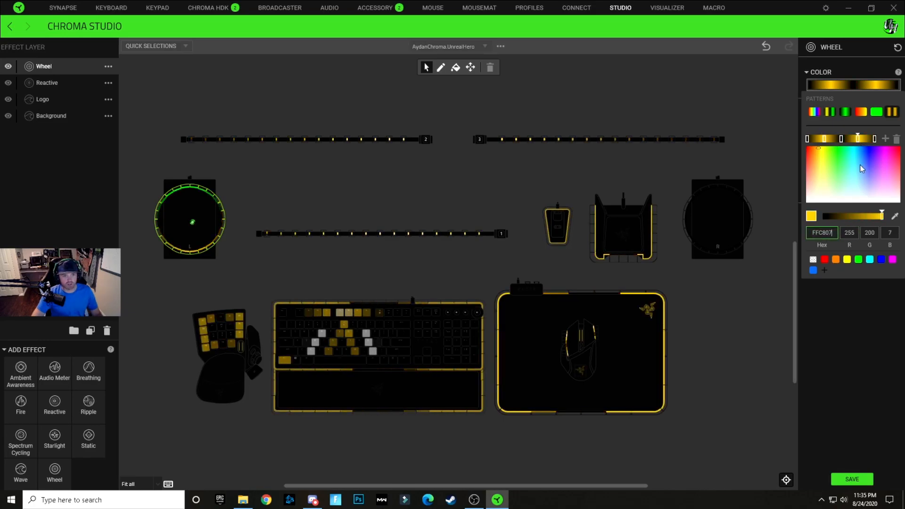
Set the middle black stop of the L speaker's wheel gradient to white, FFFFFF.
{"action": "left_click", "coordinate": [842, 140]}
{"action": "double_click", "coordinate": [827, 234]}
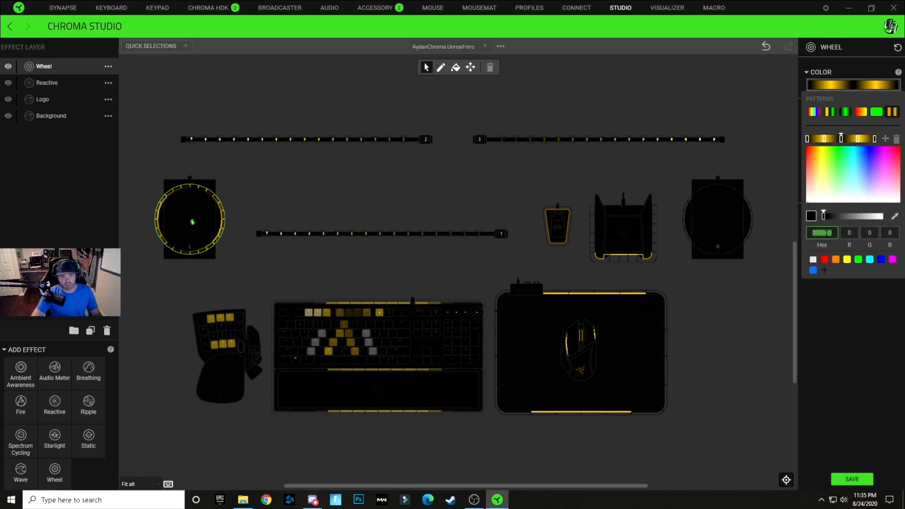
{"action": "type", "text": "ffffff"}
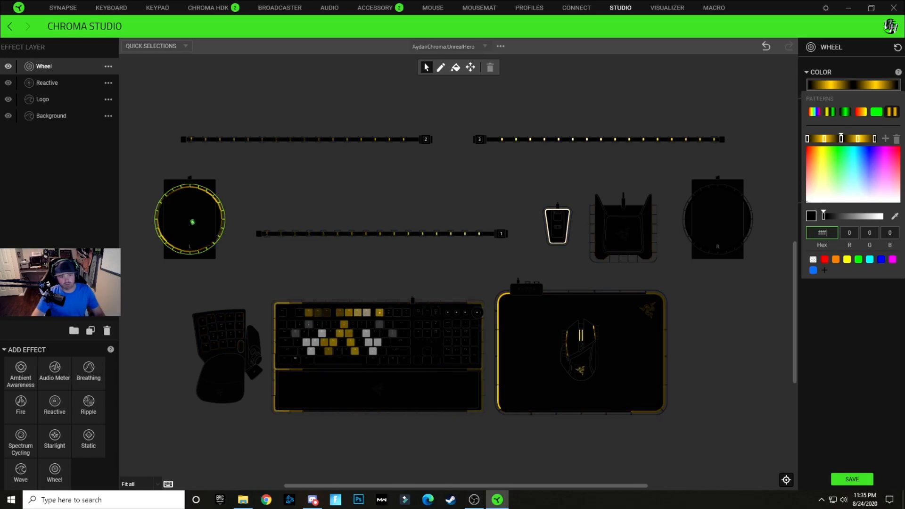
Move the outer black stops of the L speaker's wheel gradient inward so the gold and white band is narrower.
{"action": "left_click", "coordinate": [808, 139]}
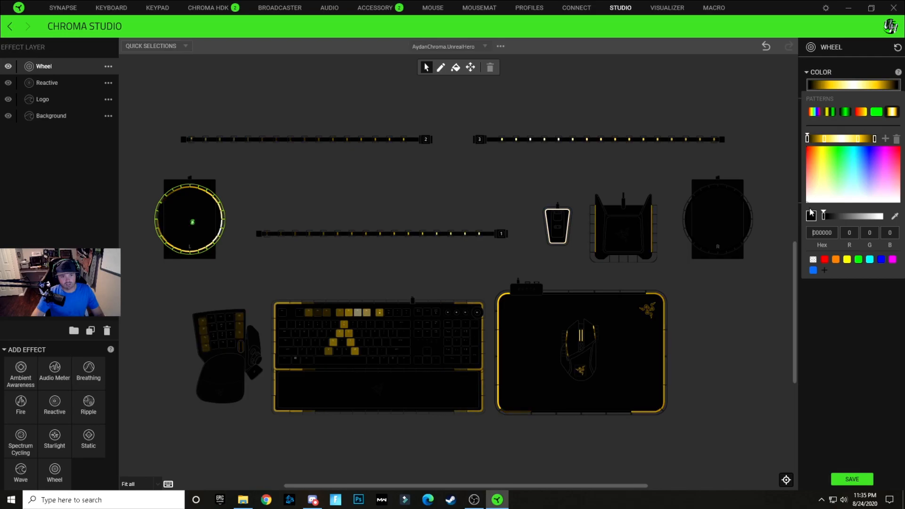
{"action": "left_click", "coordinate": [818, 234]}
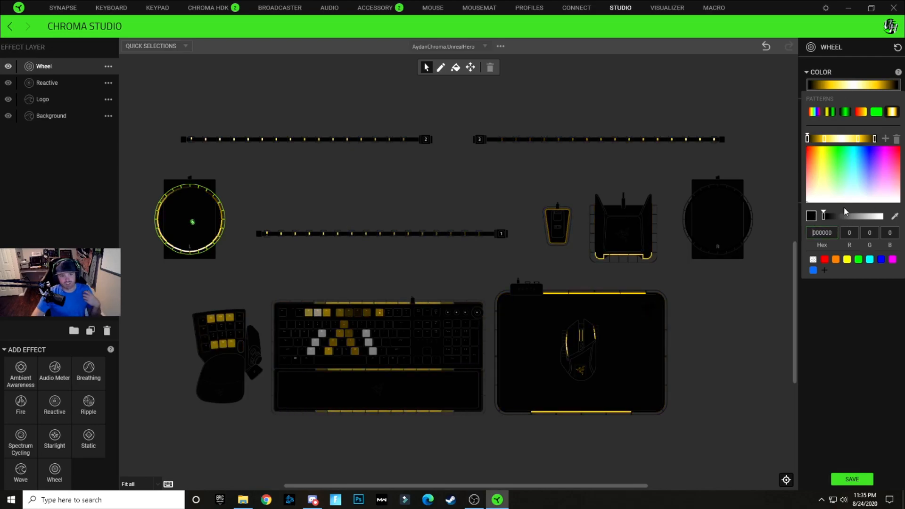
{"action": "left_click", "coordinate": [825, 139]}
{"action": "mouse_move", "coordinate": [835, 141]}
{"action": "left_mouse_down"}
{"action": "mouse_move", "coordinate": [856, 140]}
{"action": "mouse_move", "coordinate": [817, 139]}
{"action": "left_mouse_up"}
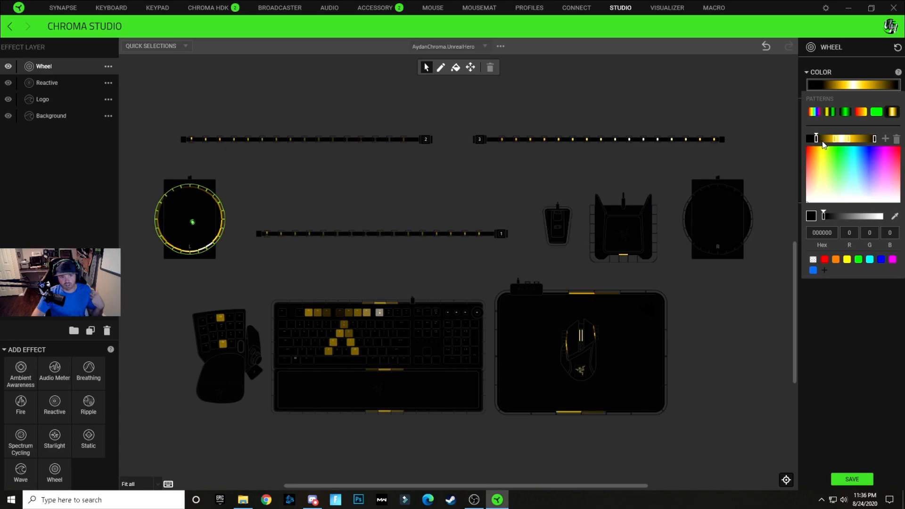
{"action": "left_click_drag", "start_coordinate": [875, 139], "coordinate": [861, 141]}
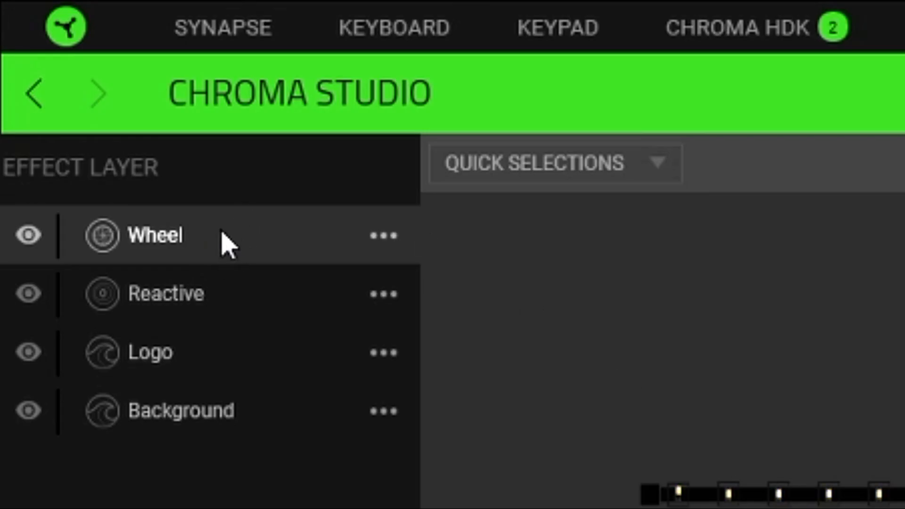
Duplicate the Wheel layer and make the copy light only the R speaker's ring, centered on that speaker, without the L speaker.
{"action": "right_click", "coordinate": [229, 239]}
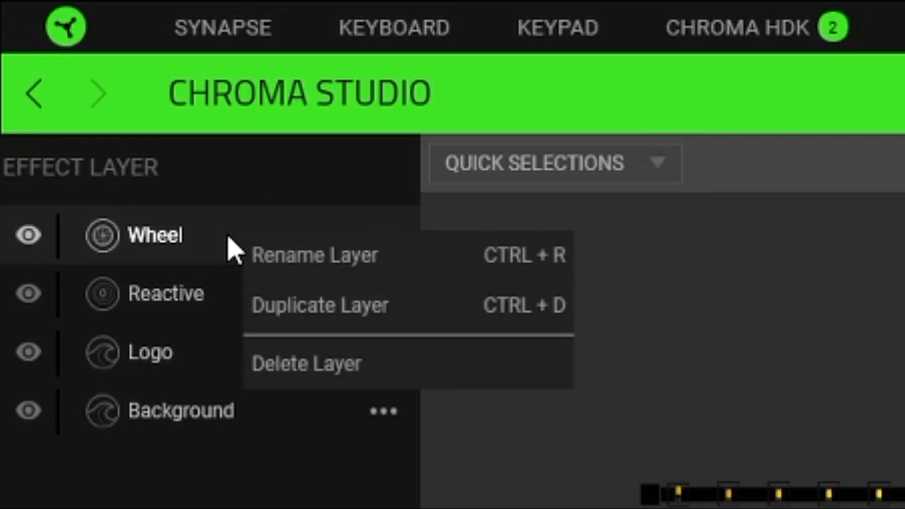
{"action": "left_click", "coordinate": [317, 306]}
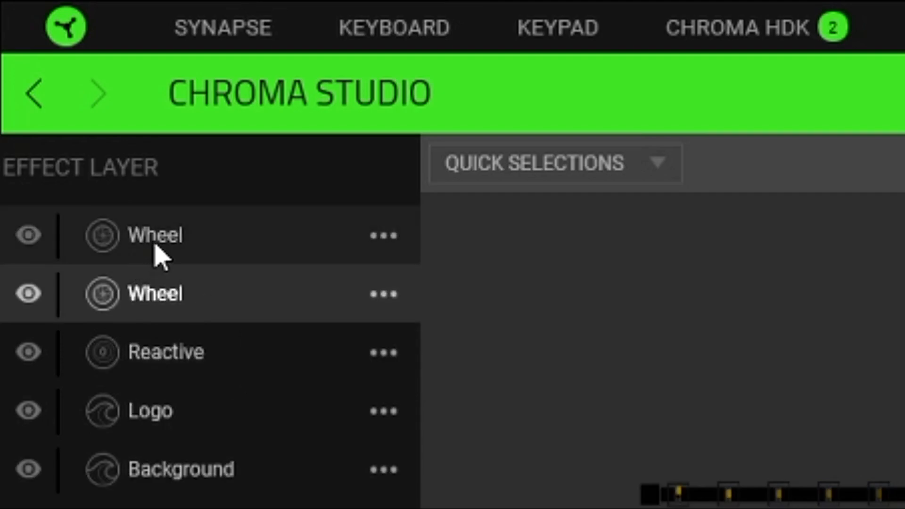
{"action": "left_click", "coordinate": [155, 246]}
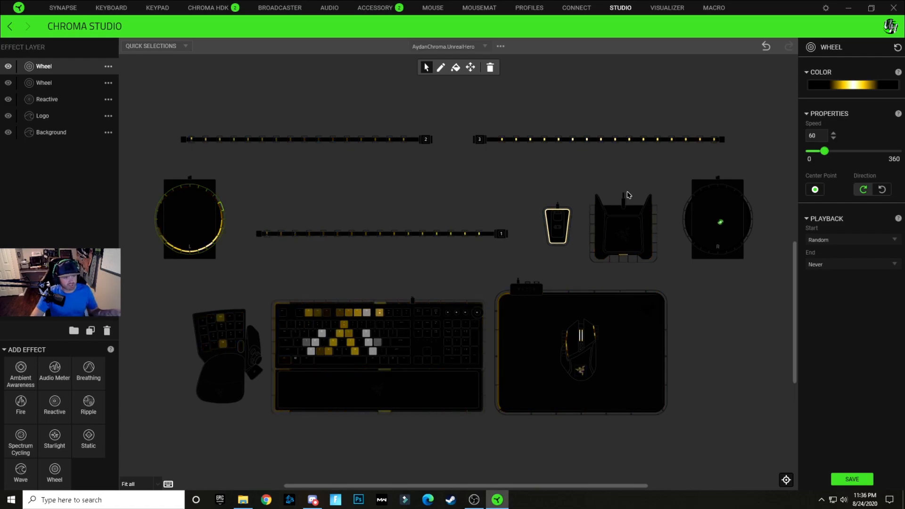
{"action": "left_click_drag", "start_coordinate": [674, 170], "coordinate": [770, 275]}
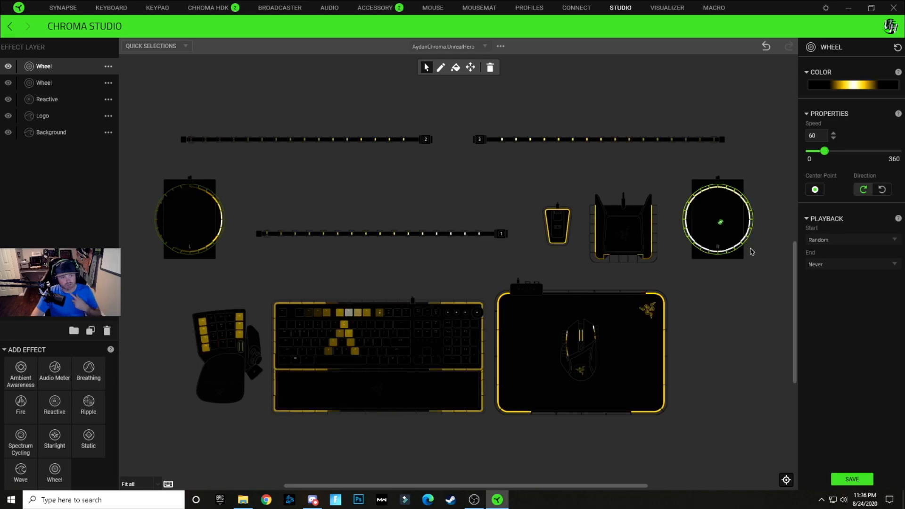
{"action": "left_click_drag", "start_coordinate": [244, 273], "coordinate": [133, 170]}
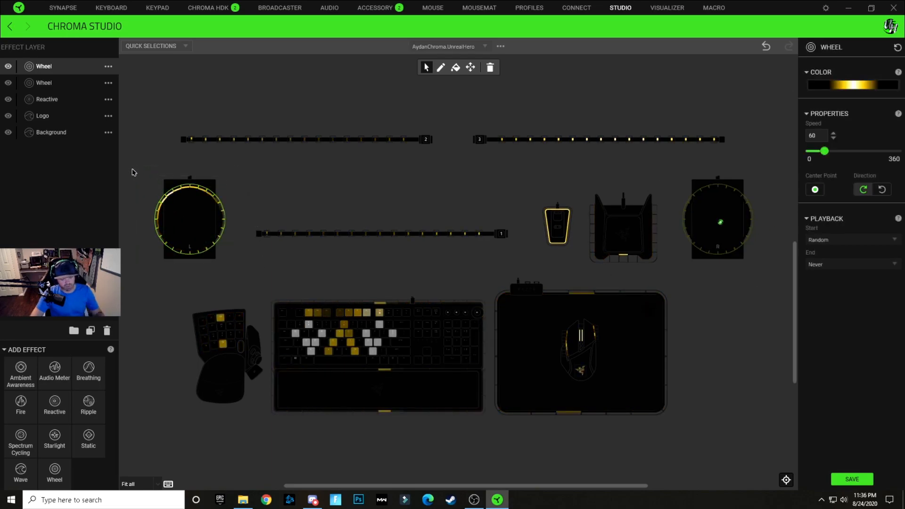
{"action": "left_click", "coordinate": [134, 173]}
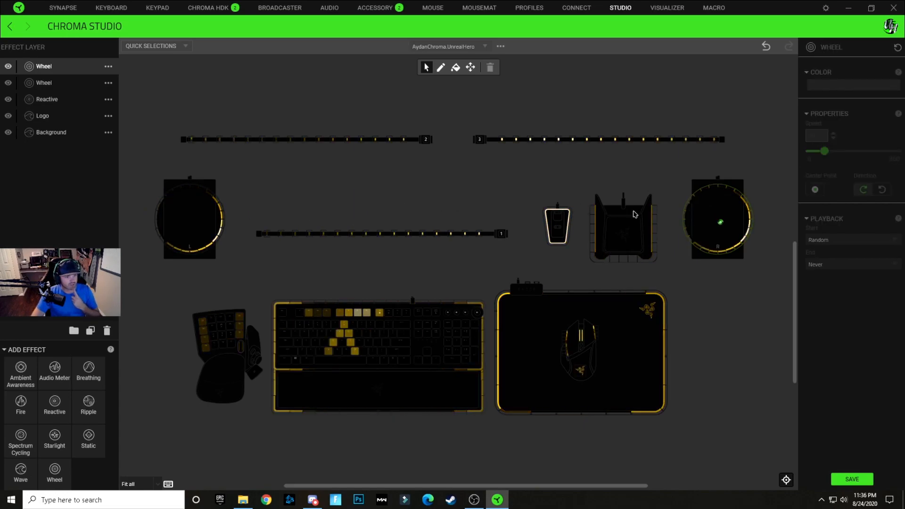
Reverse the R speaker's wheel effect to counterclockwise and save the Chroma effect.
{"action": "left_click", "coordinate": [733, 253]}
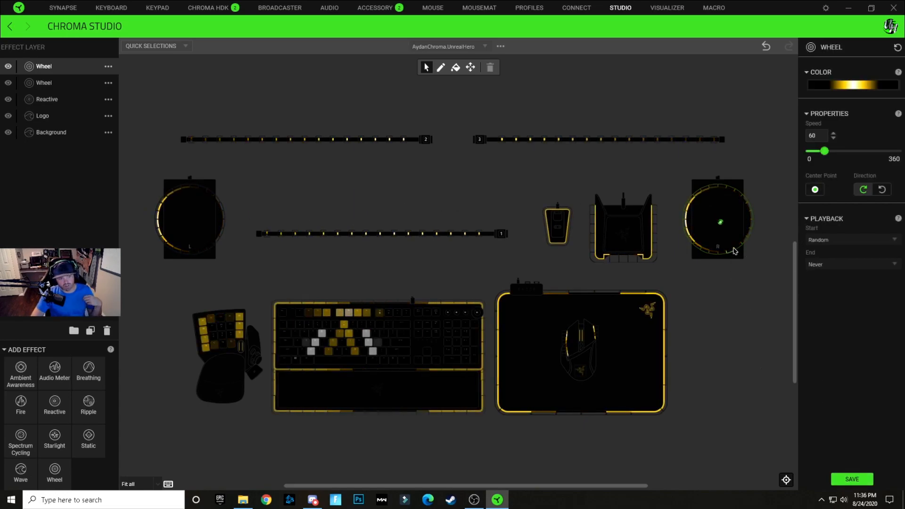
{"action": "left_click", "coordinate": [883, 189]}
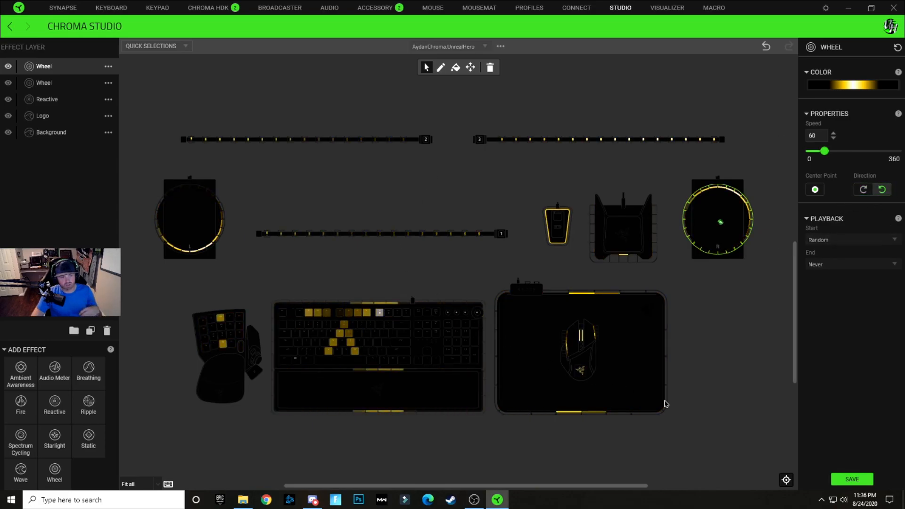
{"action": "left_click", "coordinate": [867, 481]}
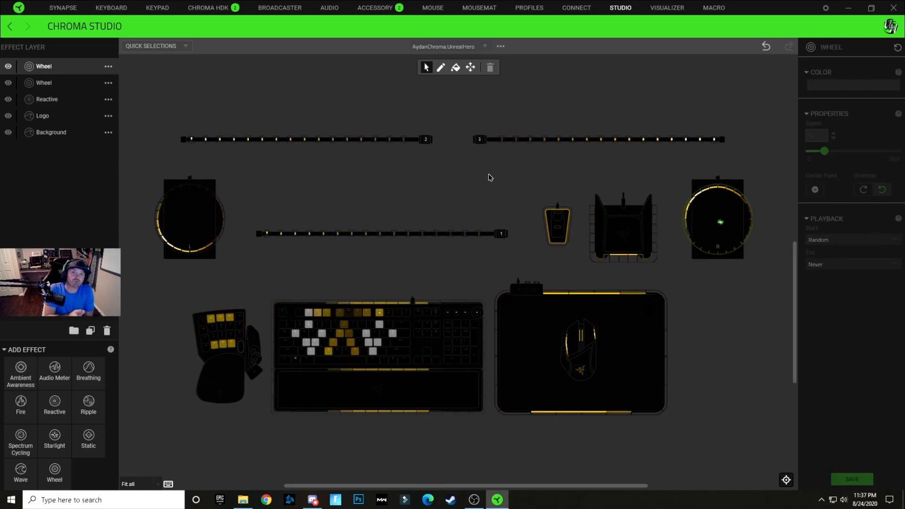